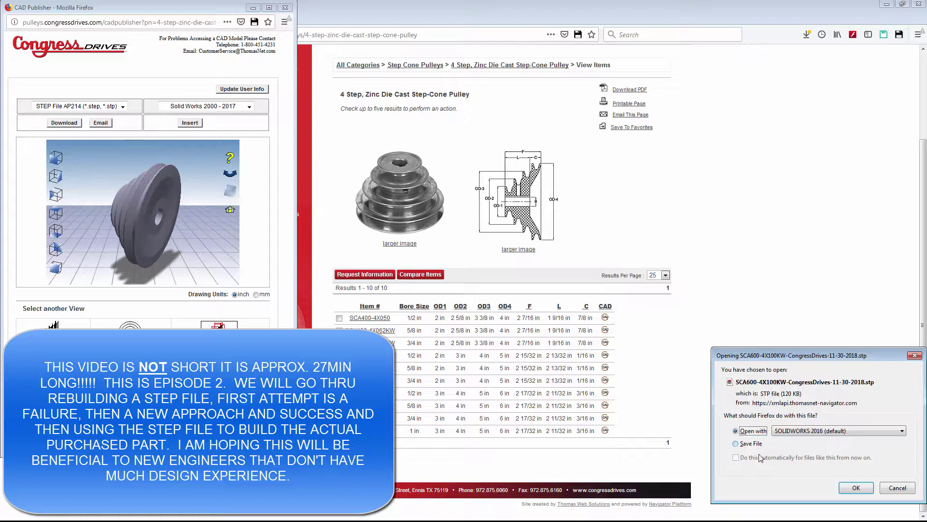
Step: Save the SCA600-4X100KW step-cone pulley STEP file to disk and close the CAD Publisher window
click(751, 443)
click(868, 491)
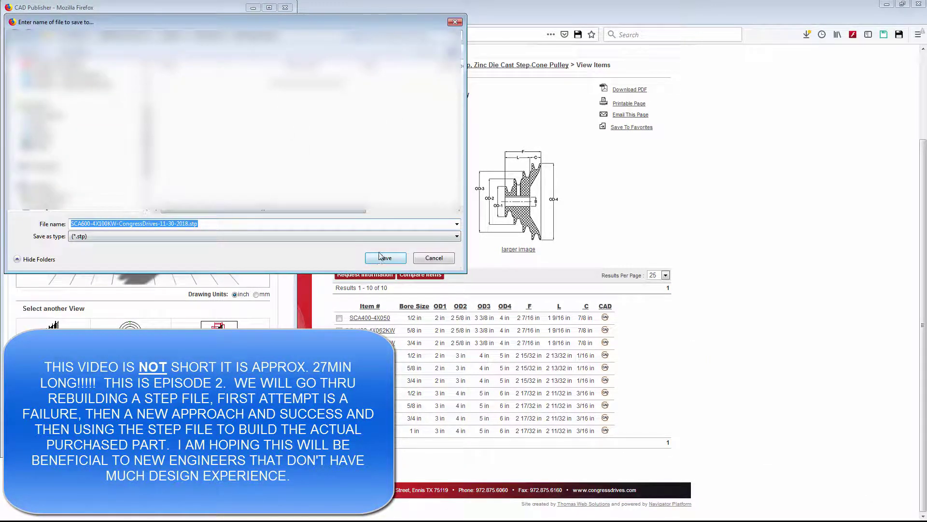
click(381, 257)
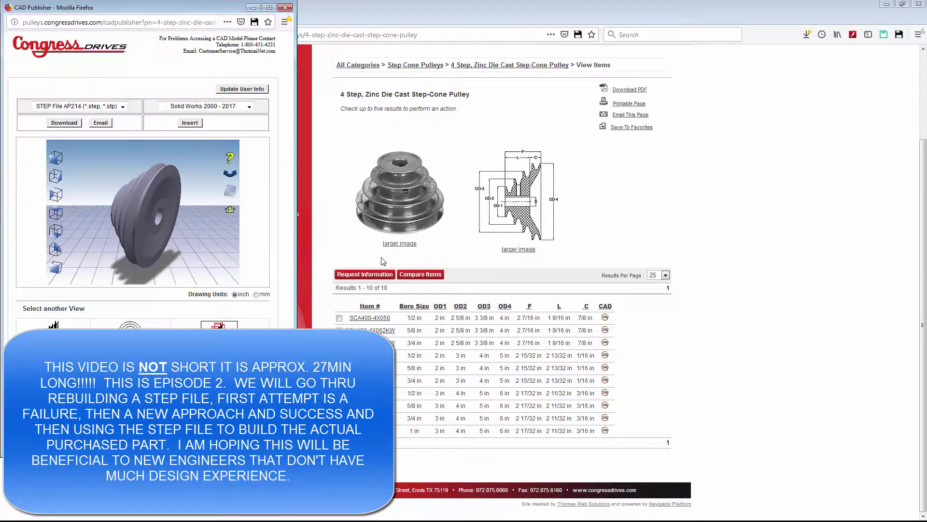
click(287, 9)
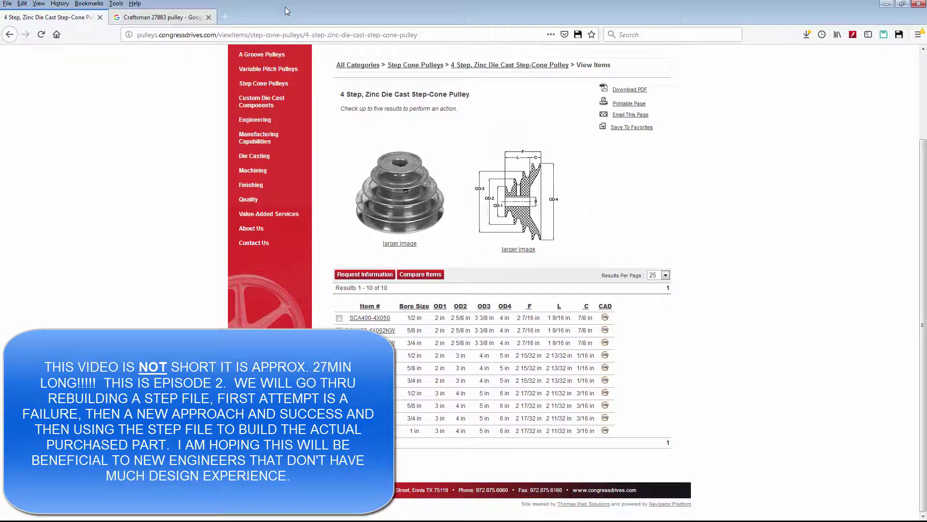
Step: Open the SCA600-4X100KW .stp file from the Buffing Machine folder in SOLIDWORKS
click(884, 3)
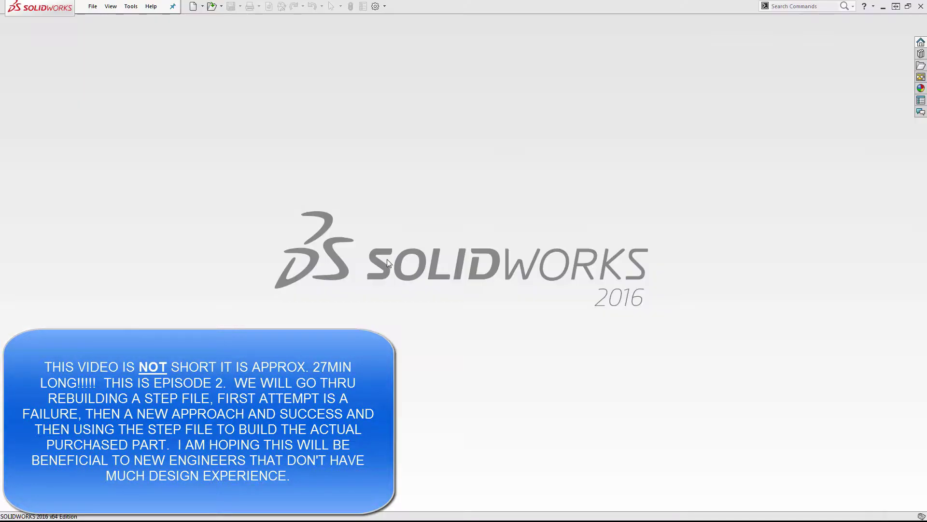
click(91, 9)
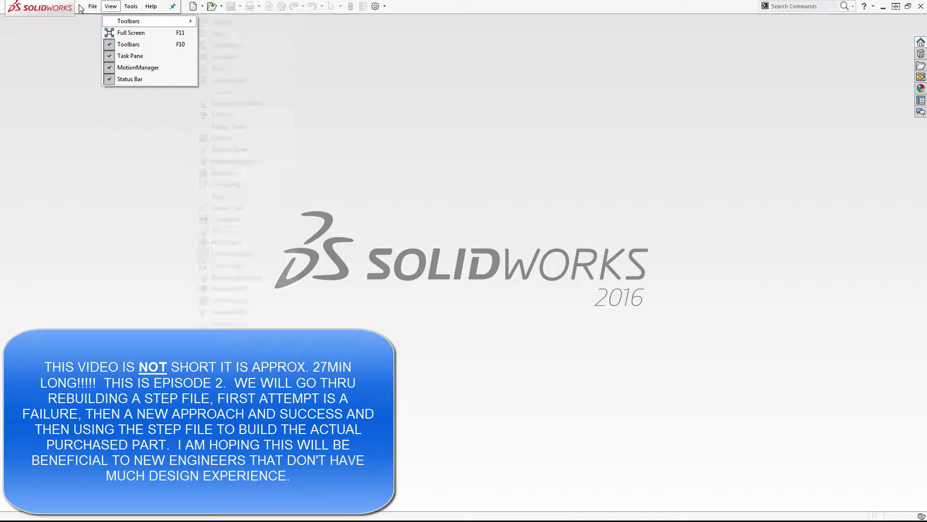
click(110, 33)
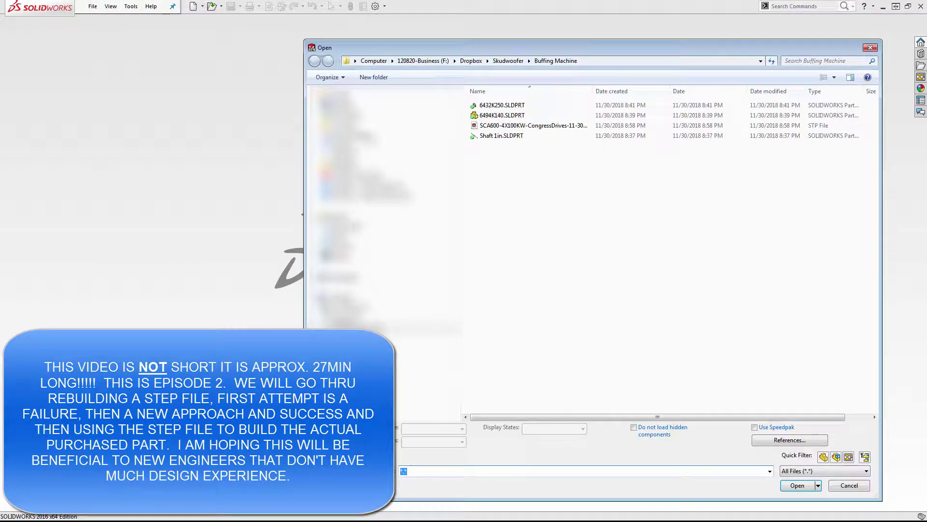
click(500, 126)
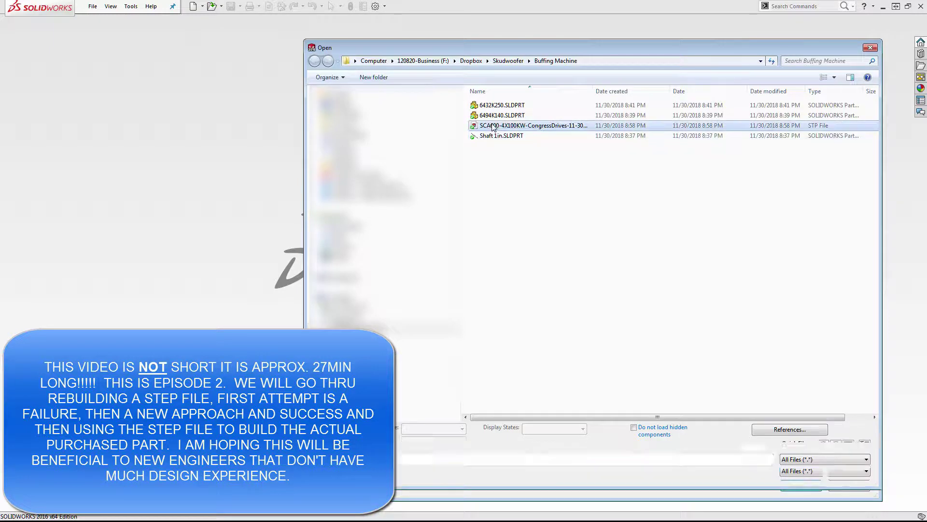
click(792, 475)
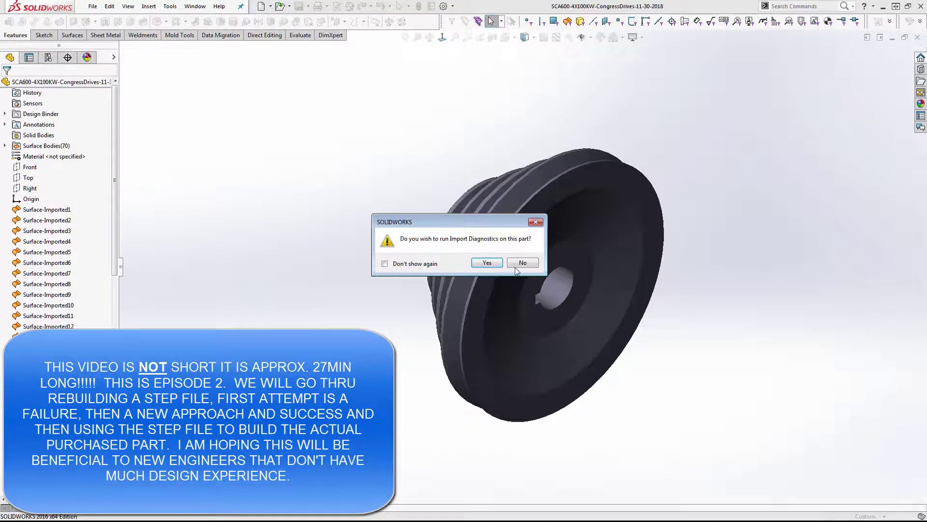
Step: Run Import Diagnostics and heal all faulty faces and gaps
click(488, 262)
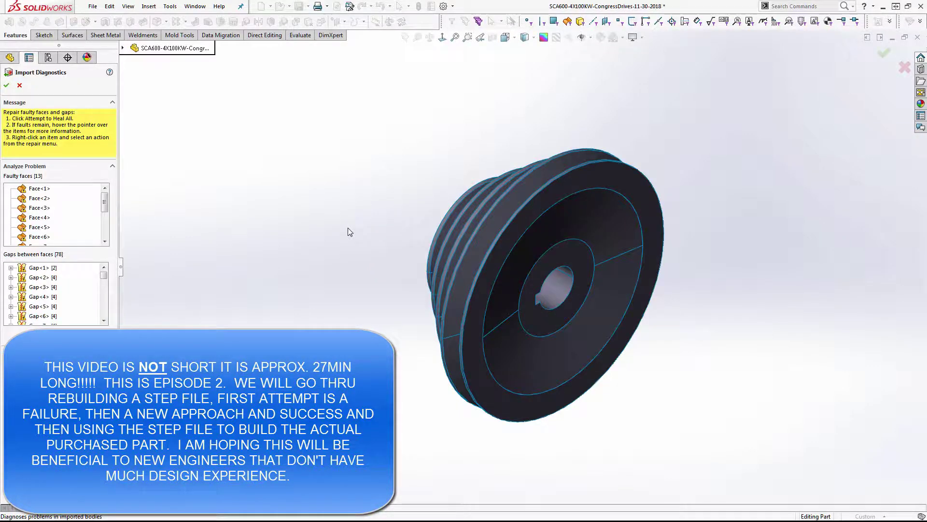
click(55, 316)
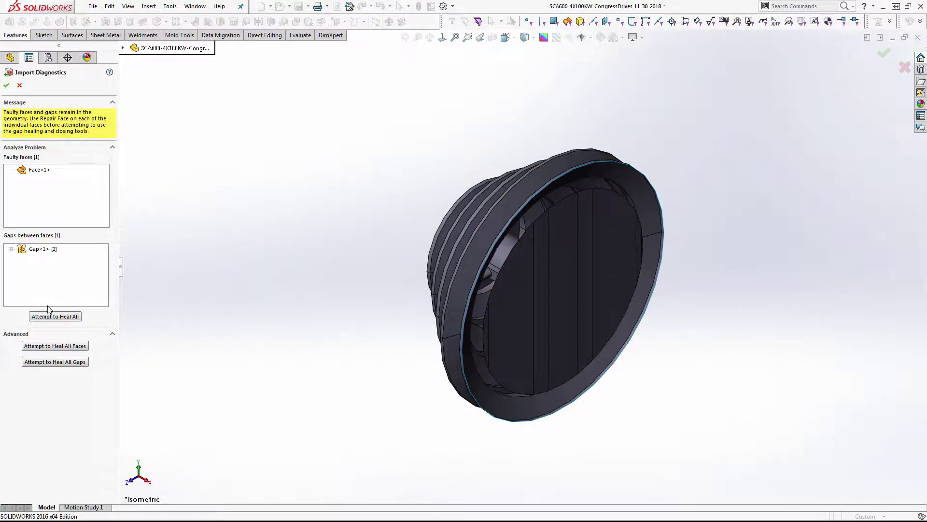
click(59, 316)
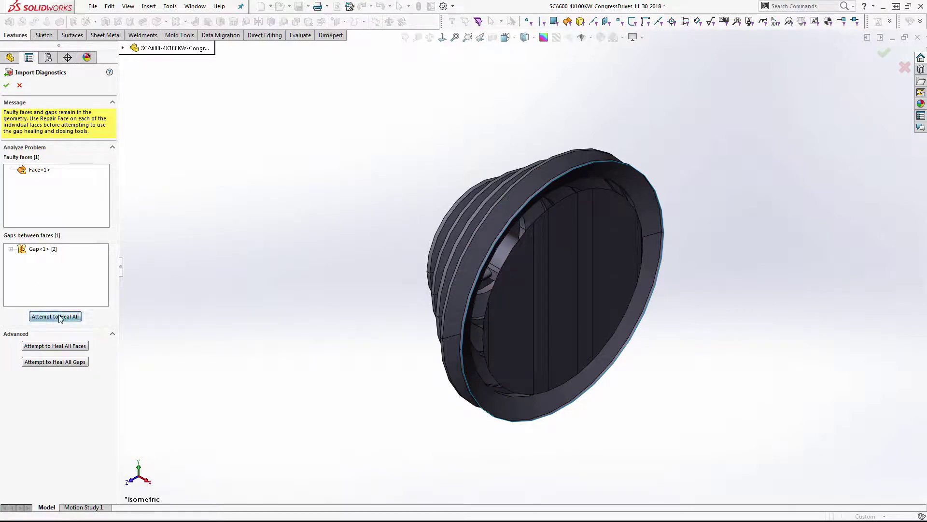
Step: Inspect the remaining Gap<1> on the pulley, then accept the repairs
click(12, 249)
mouse_move(317, 312)
middle_down()
mouse_move(367, 318)
mouse_move(360, 328)
mouse_move(288, 274)
mouse_move(318, 148)
mouse_move(302, 140)
mouse_move(306, 85)
mouse_move(262, 236)
mouse_move(275, 224)
mouse_move(497, 207)
middle_up()
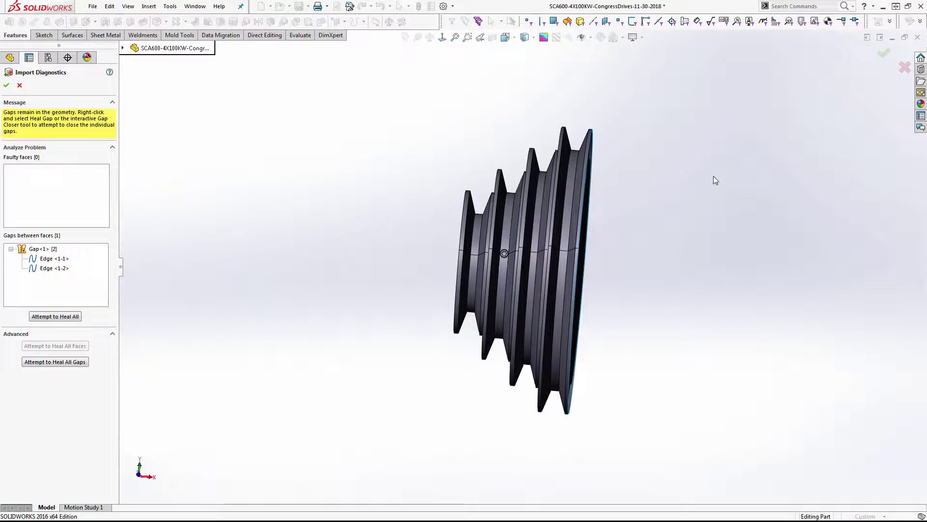
scroll(736, 172, down, 3)
scroll(737, 172, down, 3)
mouse_move(334, 144)
middle_down()
mouse_move(344, 130)
mouse_move(366, 150)
middle_up()
scroll(351, 376, up, 3)
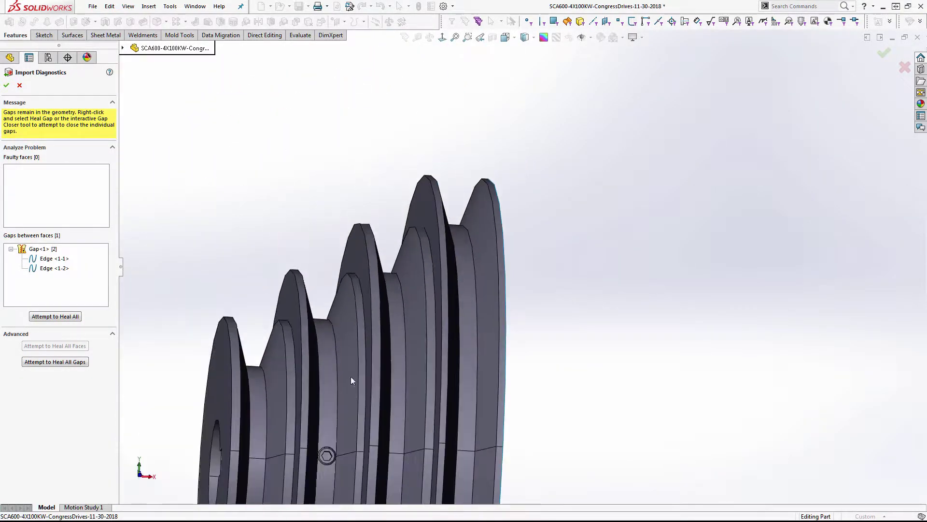
scroll(355, 394, up, 1)
scroll(360, 403, down, 3)
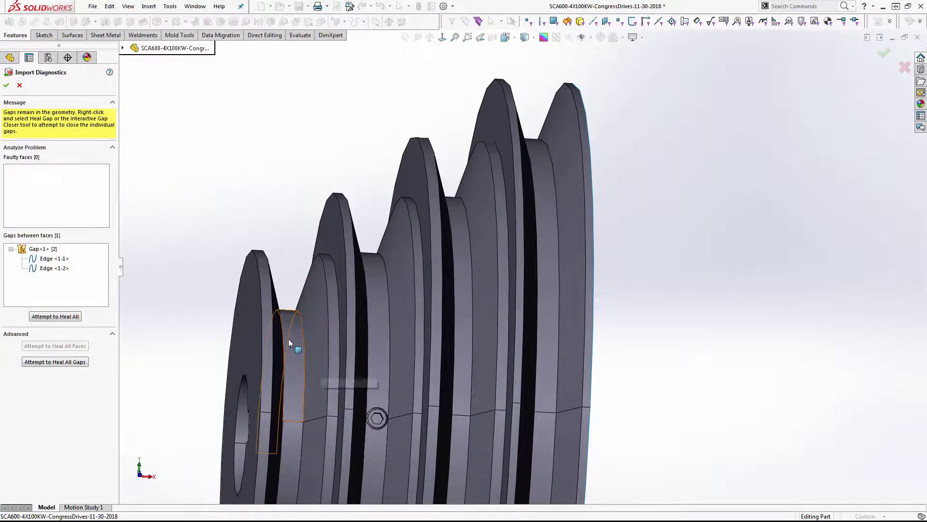
mouse_move(312, 340)
middle_down()
mouse_move(321, 372)
mouse_move(304, 360)
mouse_move(307, 339)
middle_up()
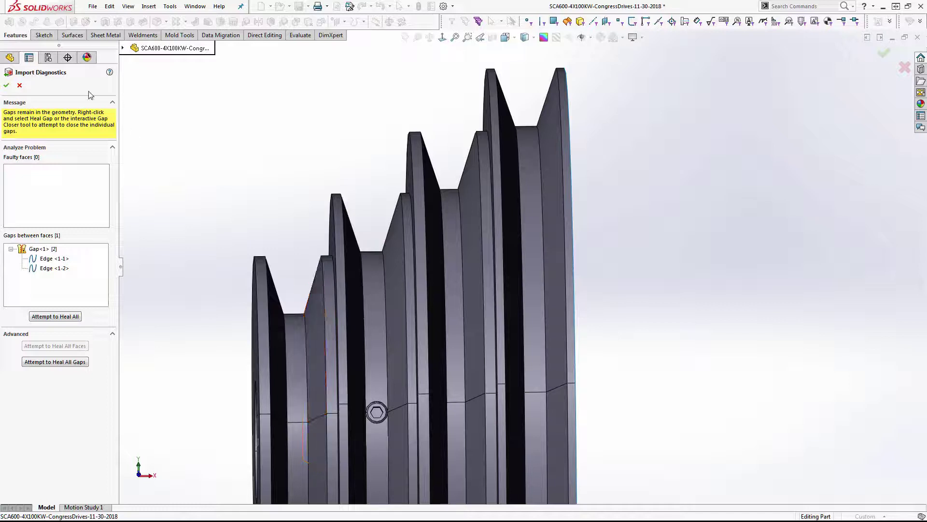
click(6, 85)
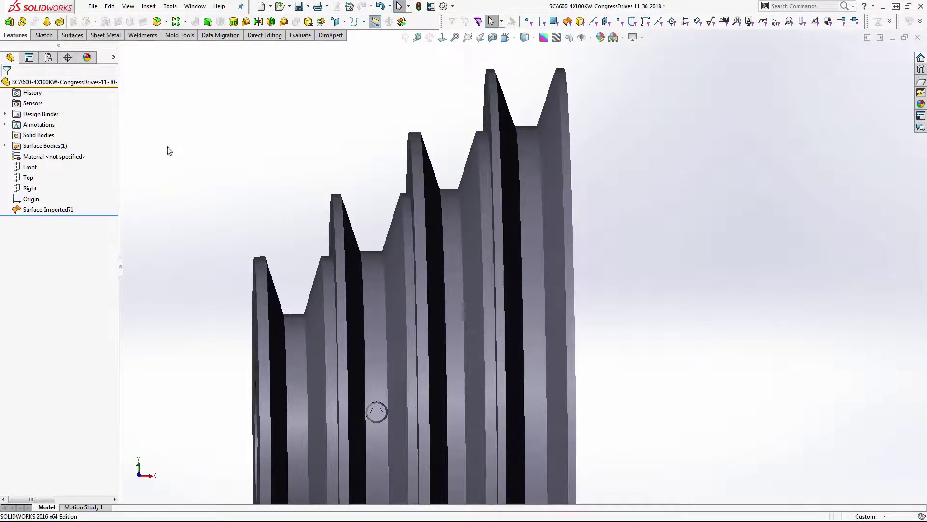
Step: Create a new part from the Feet-Inches 64th 4places template
click(93, 7)
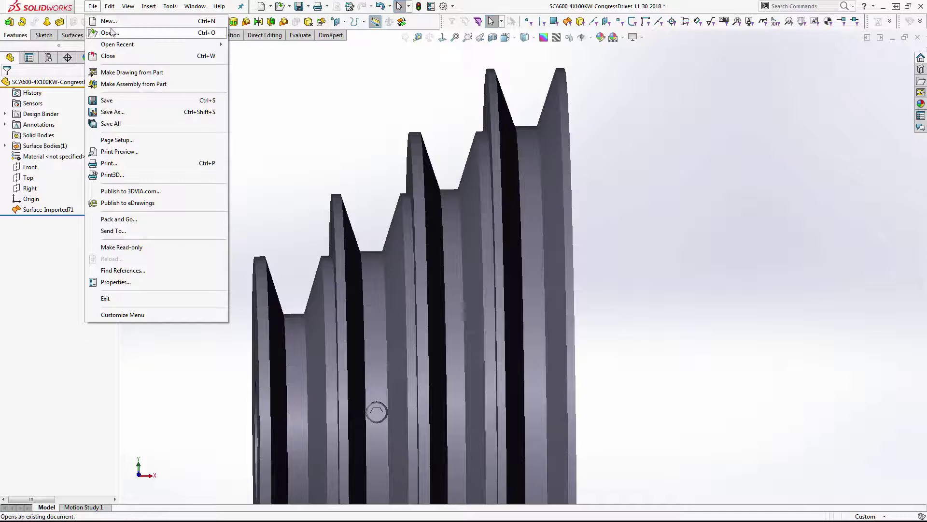
click(108, 22)
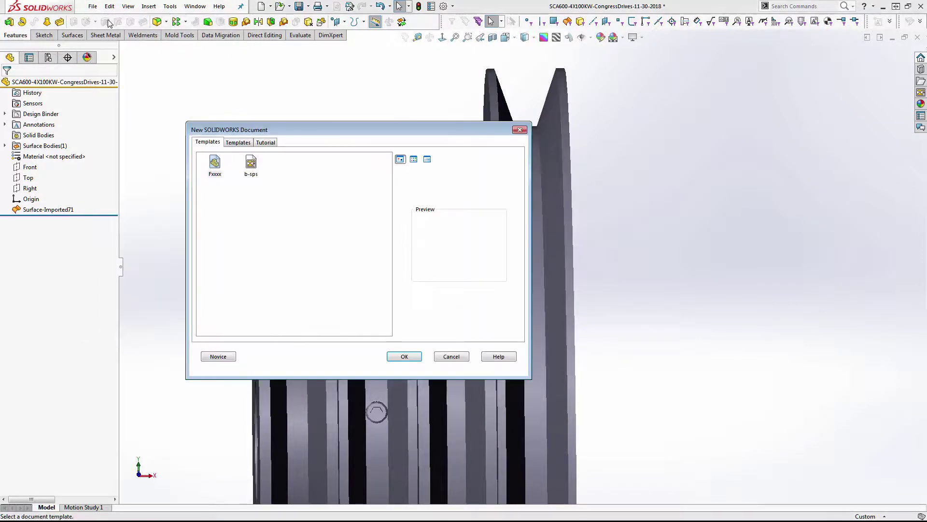
click(246, 143)
click(219, 167)
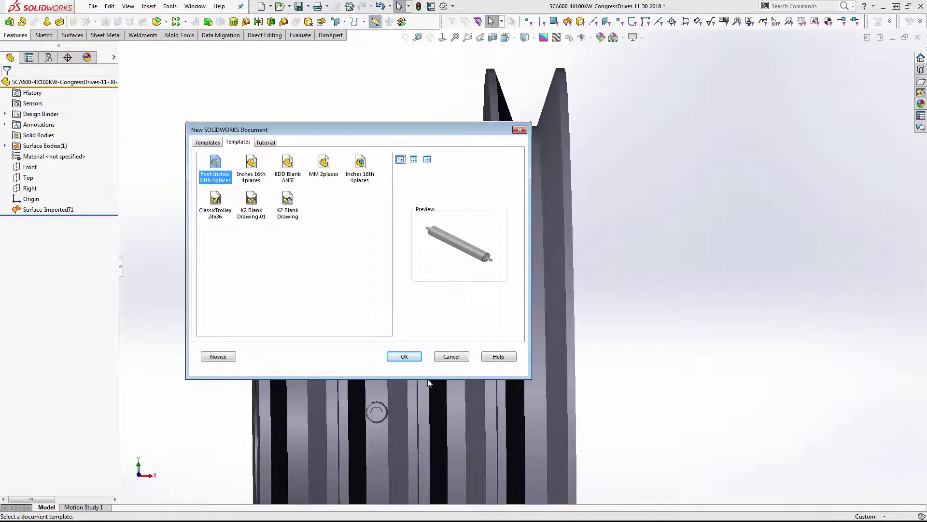
click(408, 358)
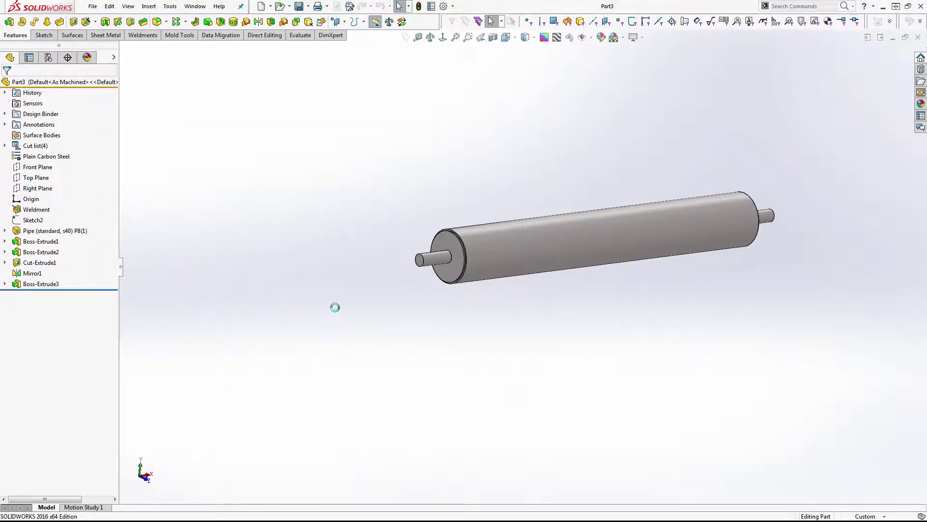
Step: Delete the Weldment through Boss-Extrude3 features and the leftover Sketch7
click(36, 209)
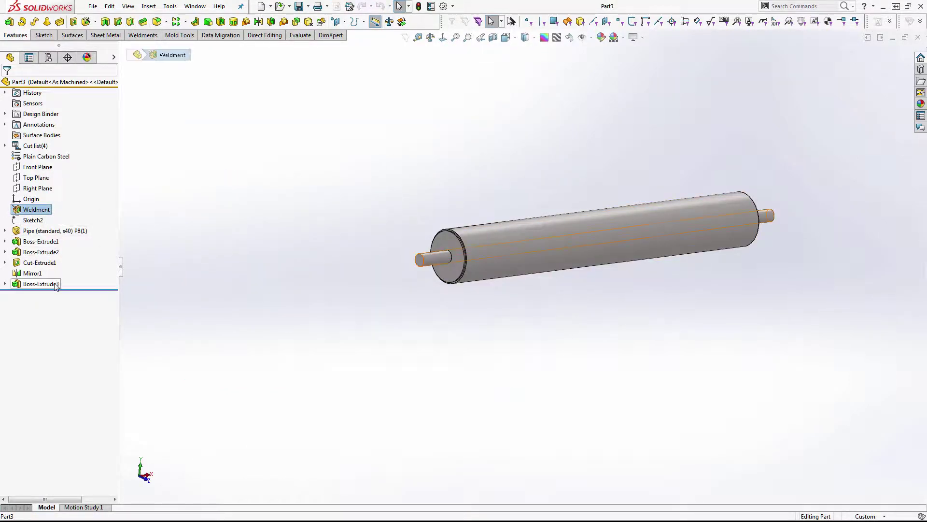
shift+click(48, 285)
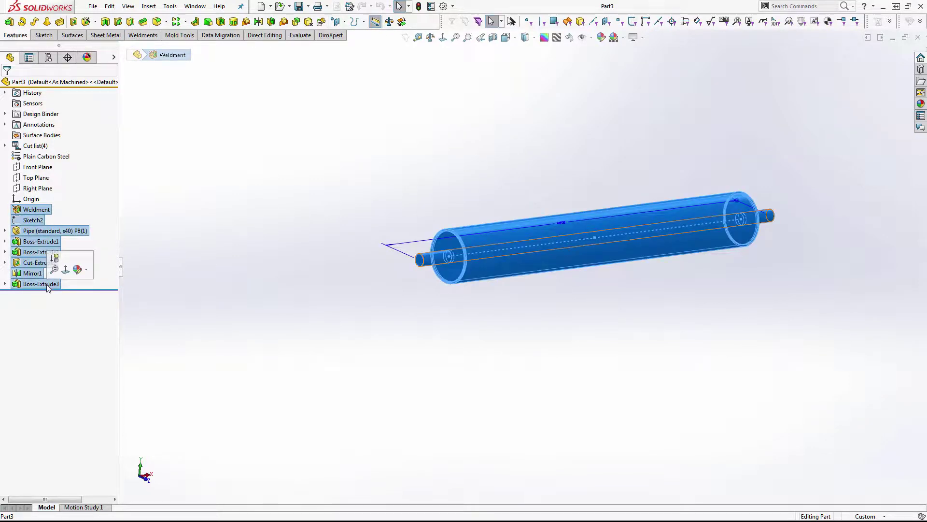
key(Delete)
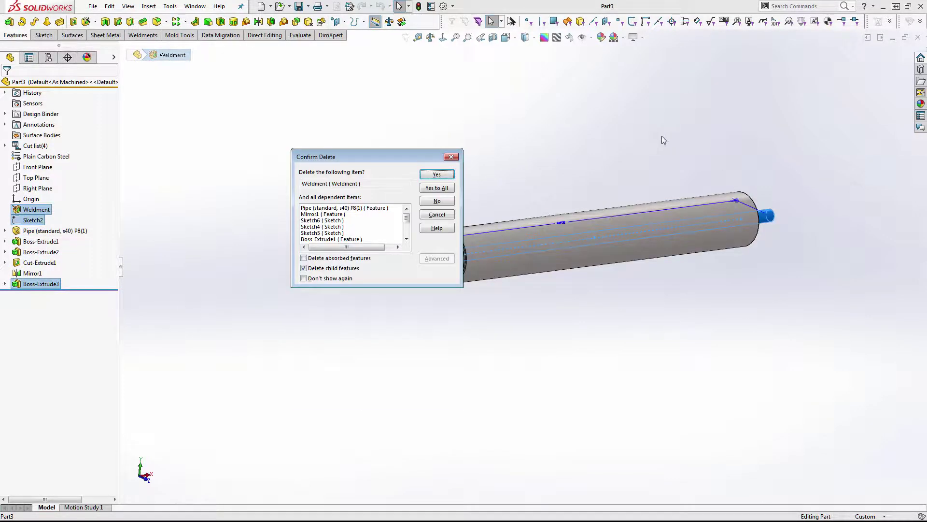
click(442, 189)
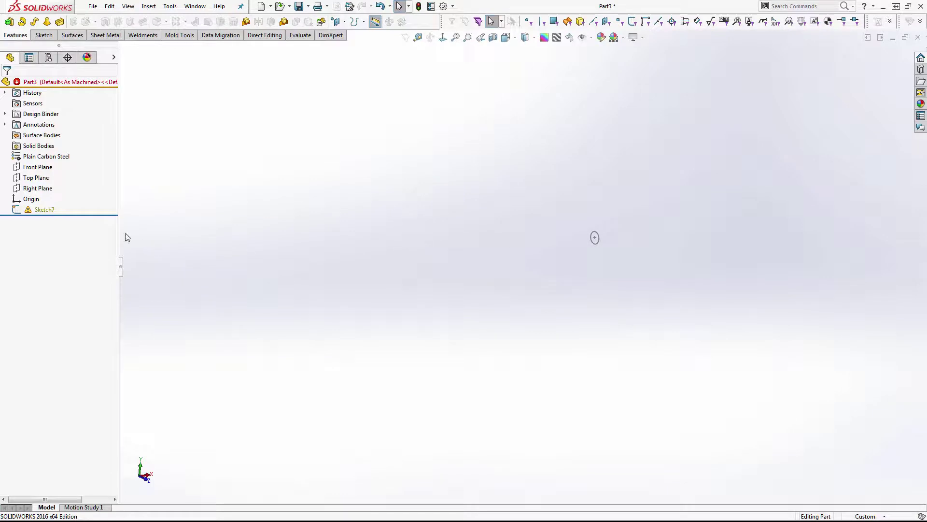
click(38, 211)
key(Delete)
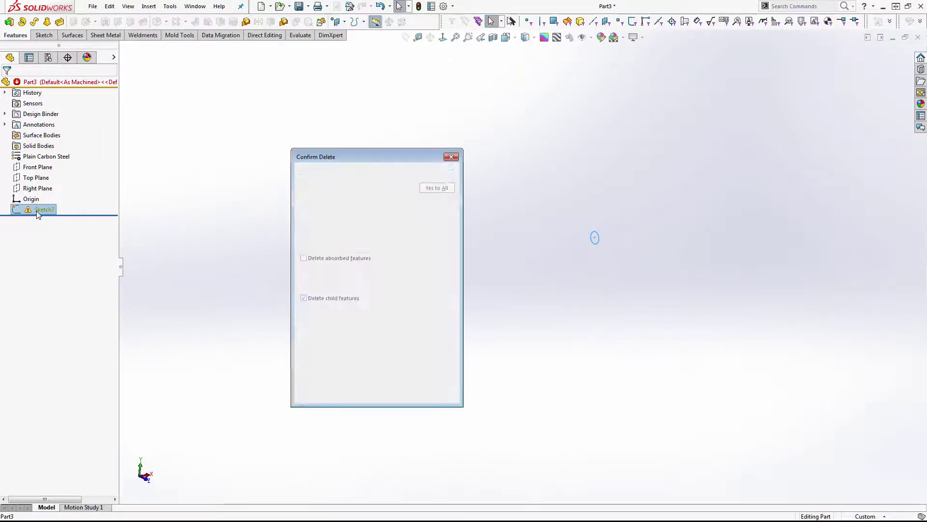
click(437, 175)
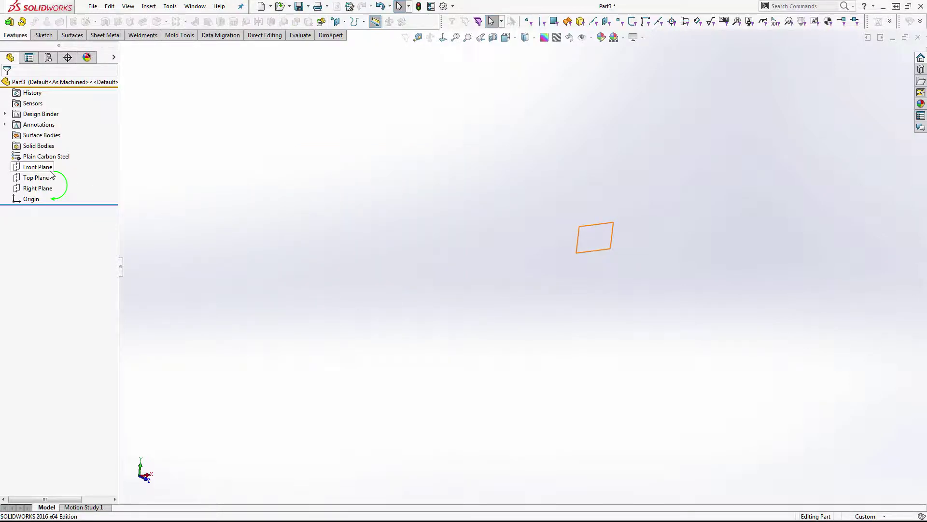
Step: Start Sketch1 on the part's Right Plane
click(37, 179)
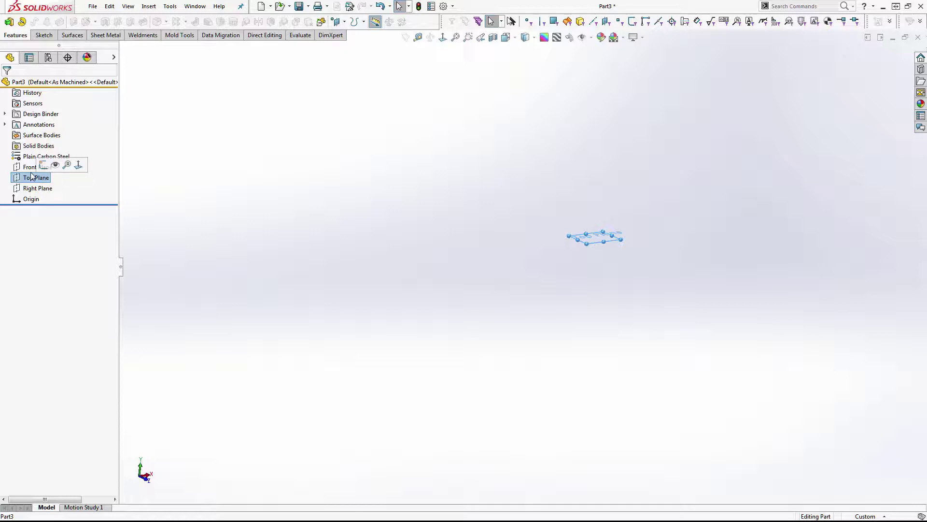
click(38, 186)
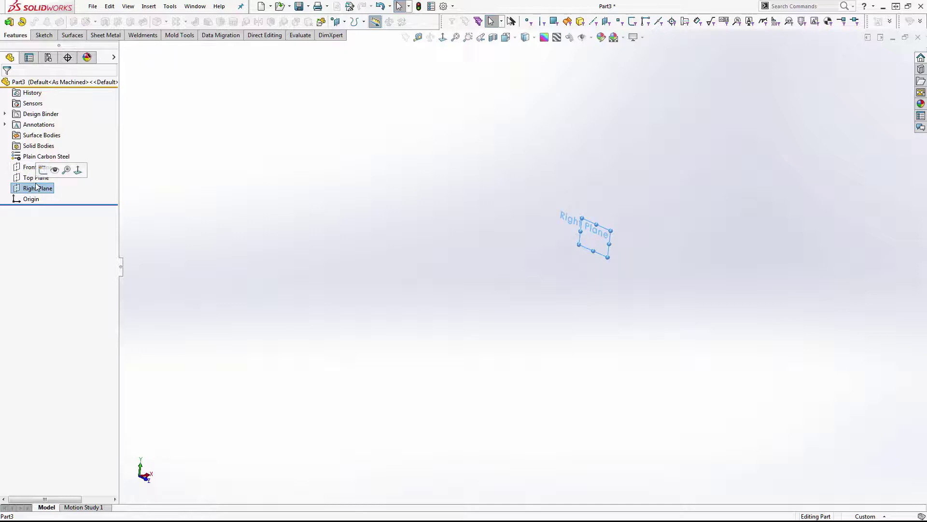
click(43, 169)
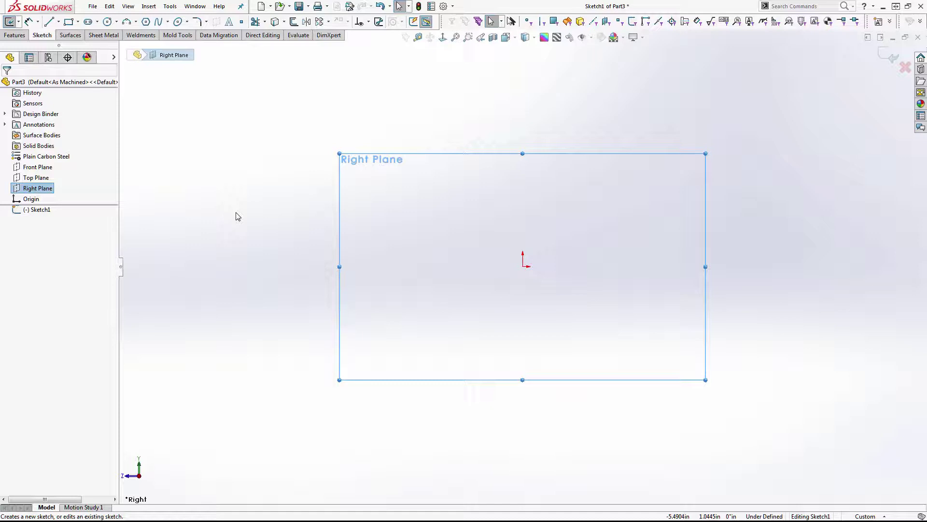
Step: Draw the tall right edge, top edge and first stair steps from the origin
click(48, 21)
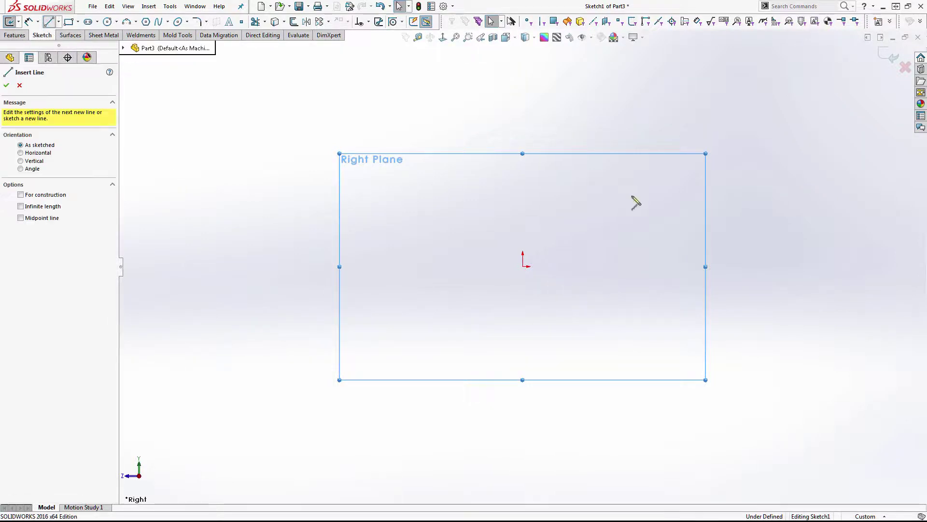
click(523, 267)
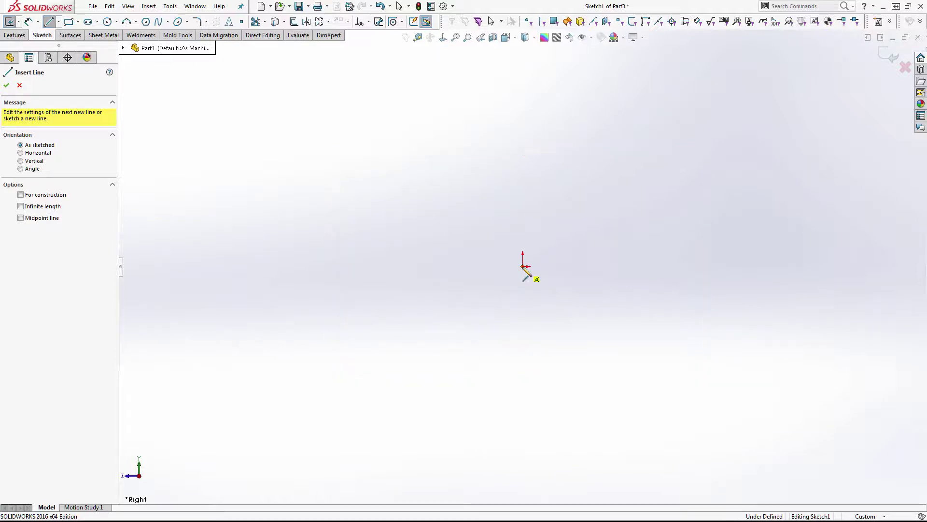
click(523, 128)
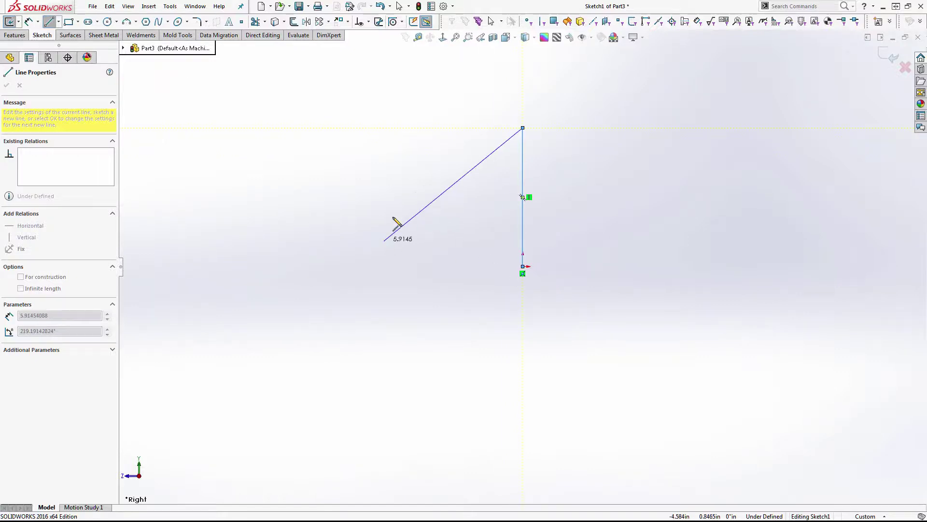
click(490, 128)
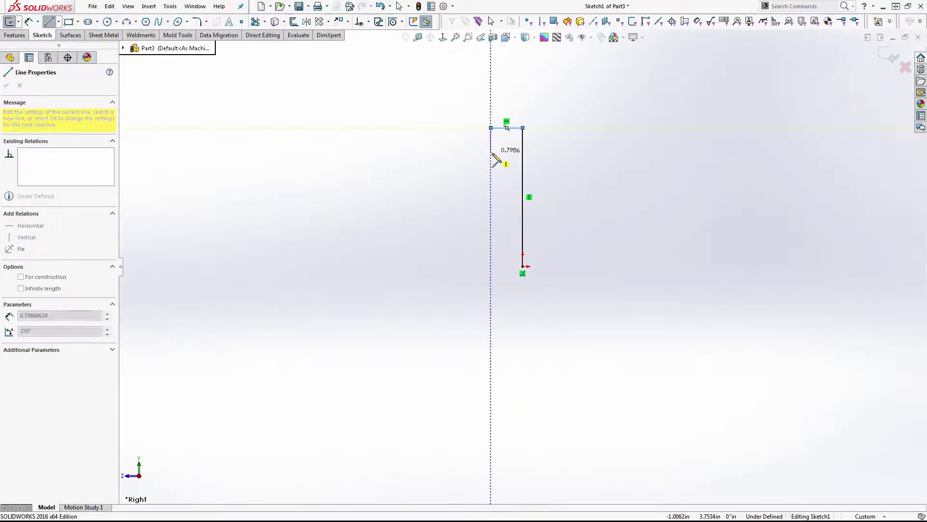
click(491, 158)
click(466, 158)
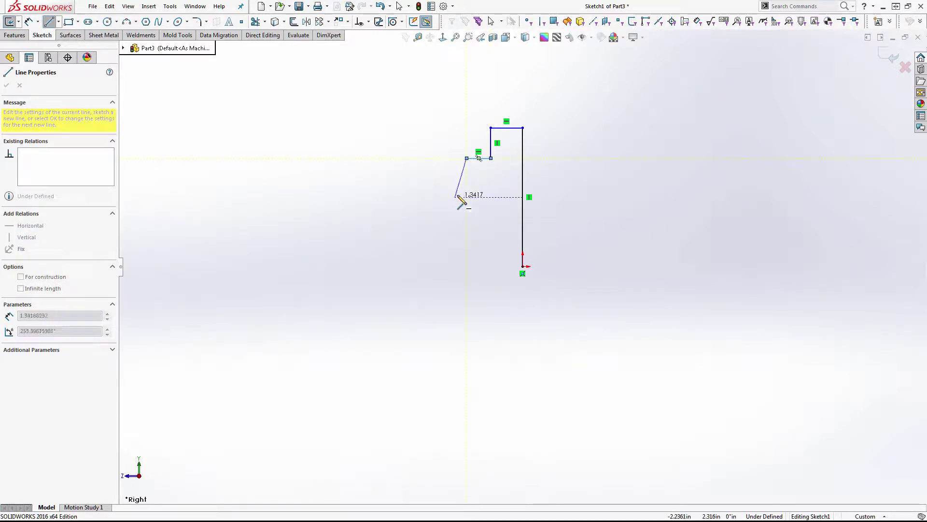
click(466, 178)
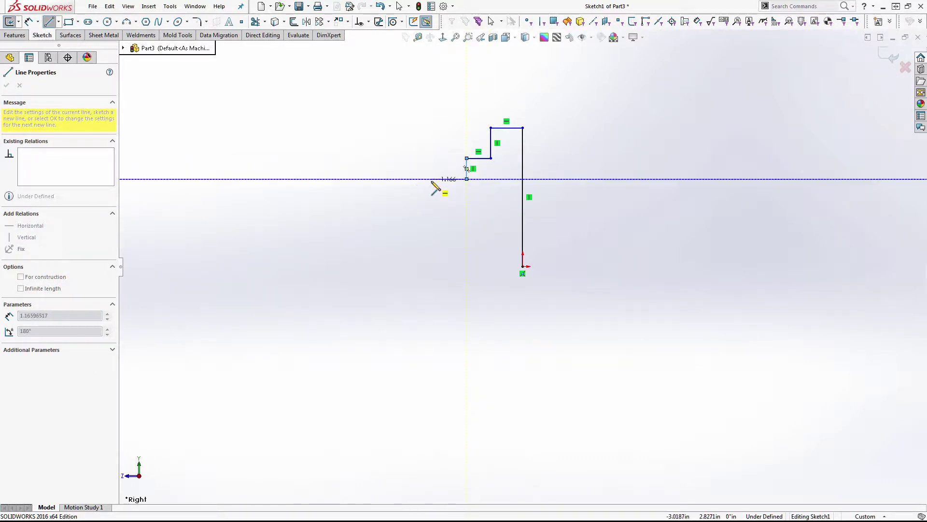
click(431, 179)
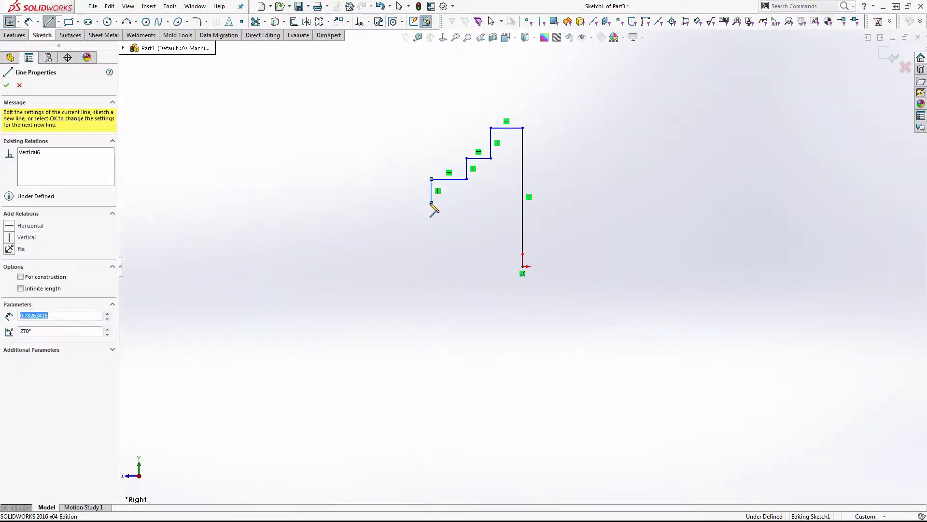
Step: Finish the remaining steps, close the profile along the bottom, and trim the stub below the corner
click(431, 203)
click(399, 202)
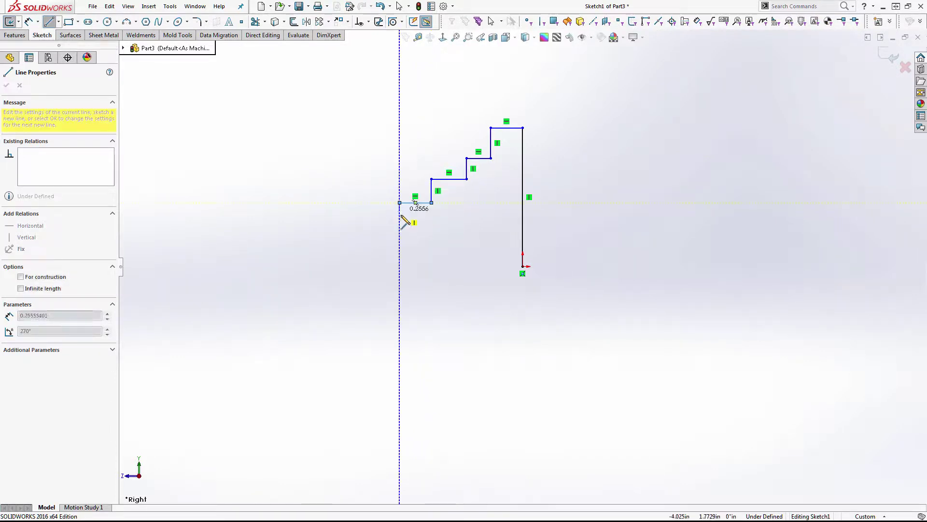
click(399, 225)
click(373, 225)
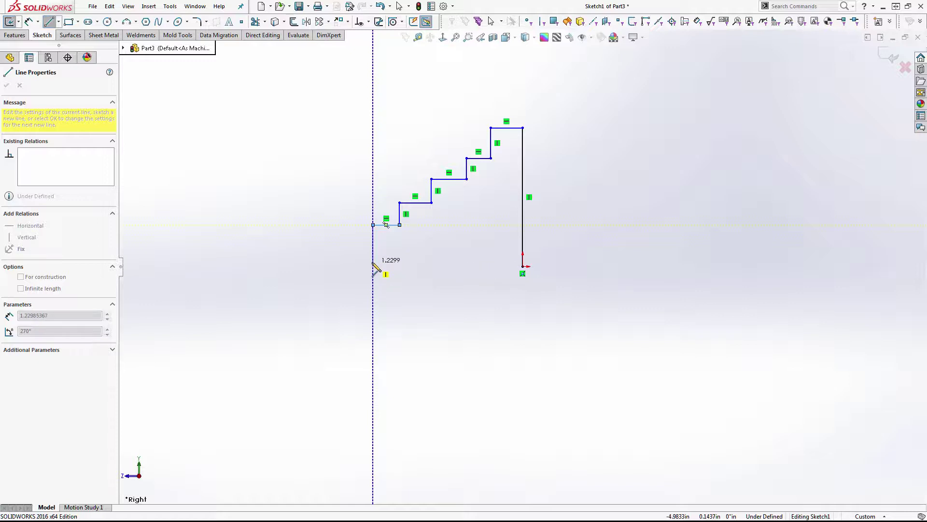
click(373, 249)
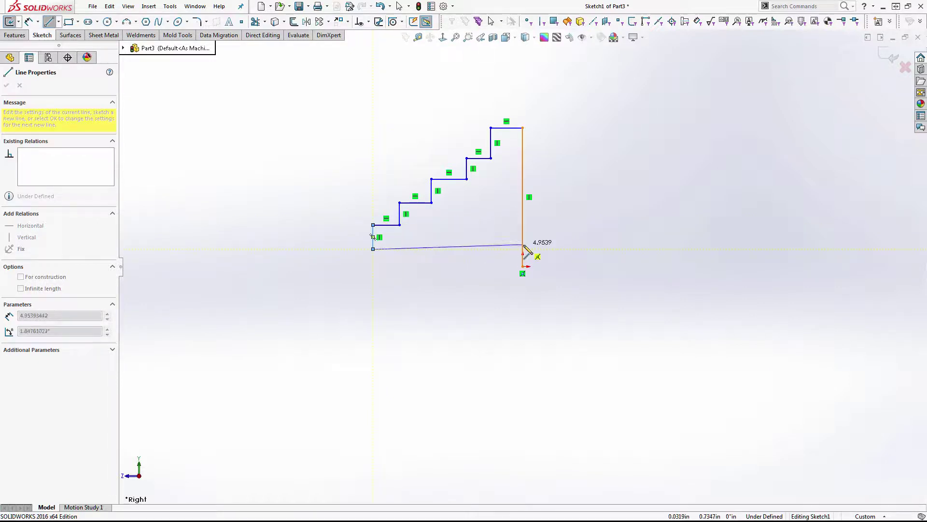
click(523, 249)
click(522, 128)
key(Escape)
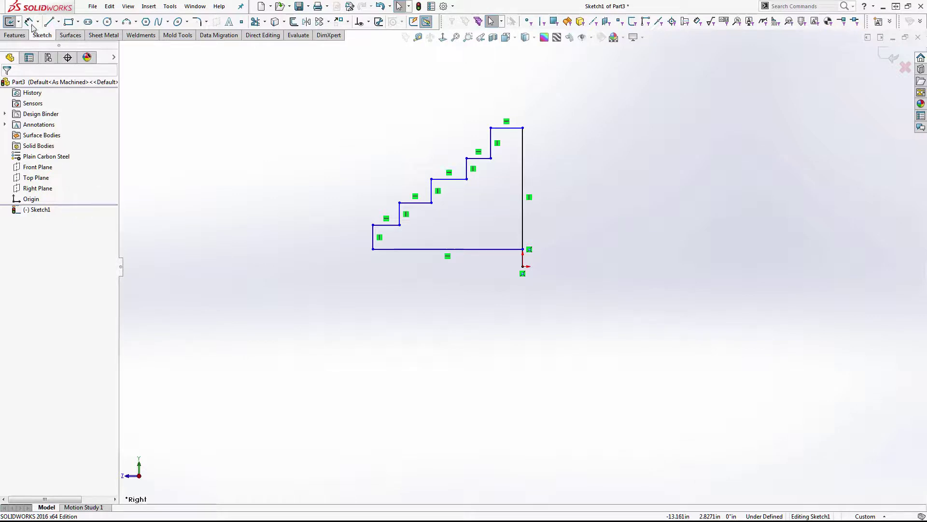
click(256, 22)
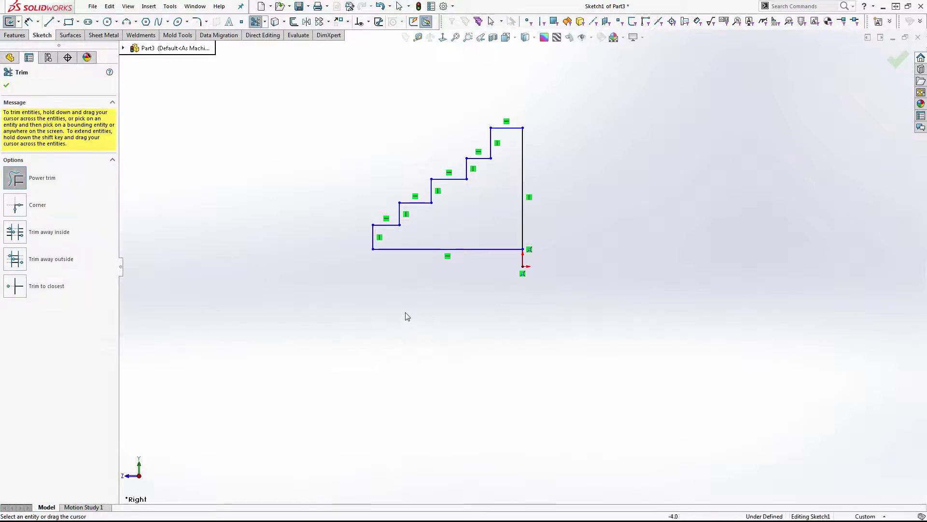
drag(512, 264, 570, 250)
Step: Draw a horizontal centerline leftward from the origin
key(Escape)
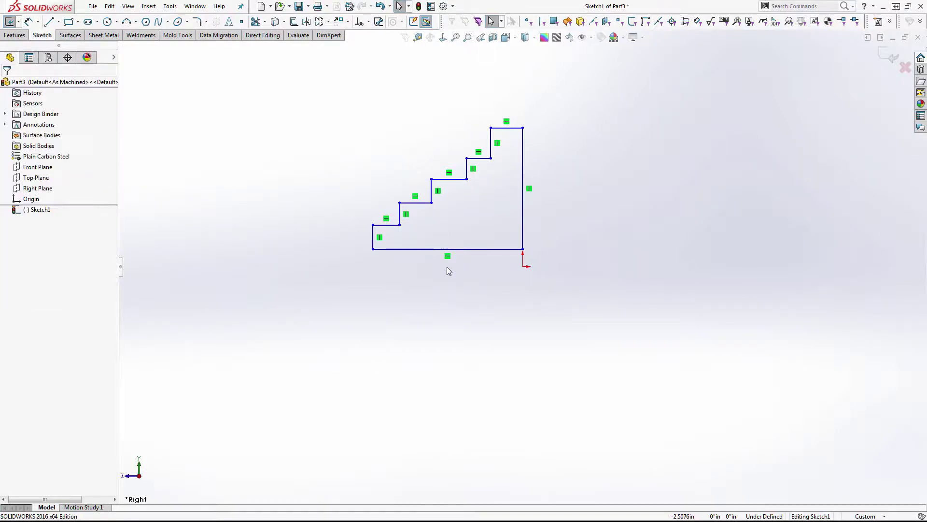
click(58, 21)
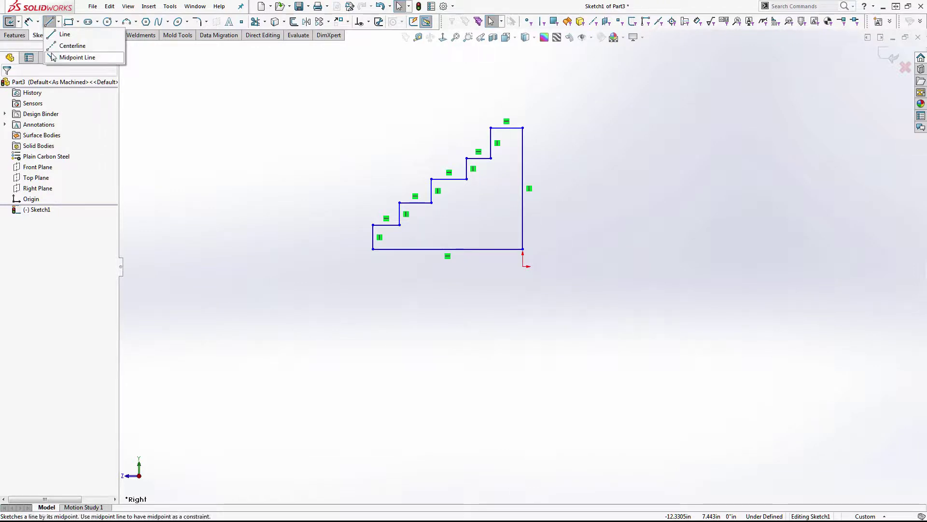
click(52, 45)
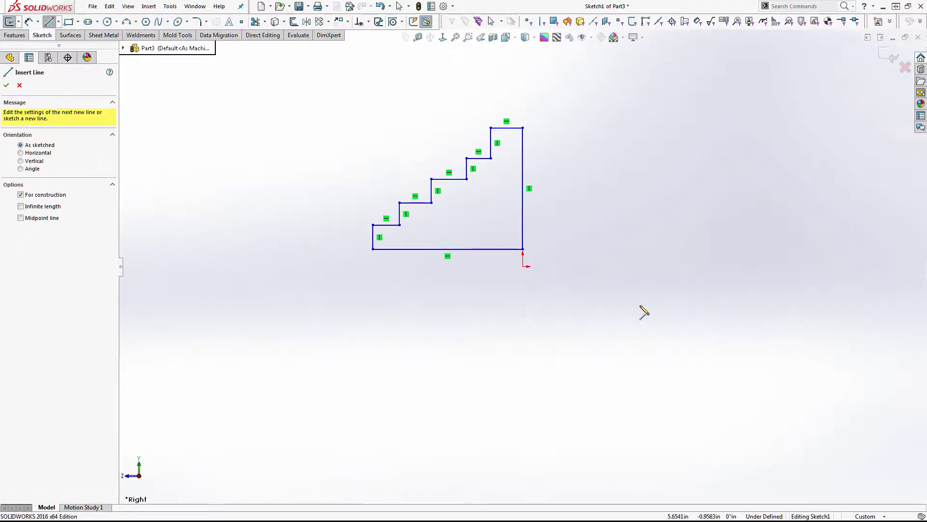
click(523, 266)
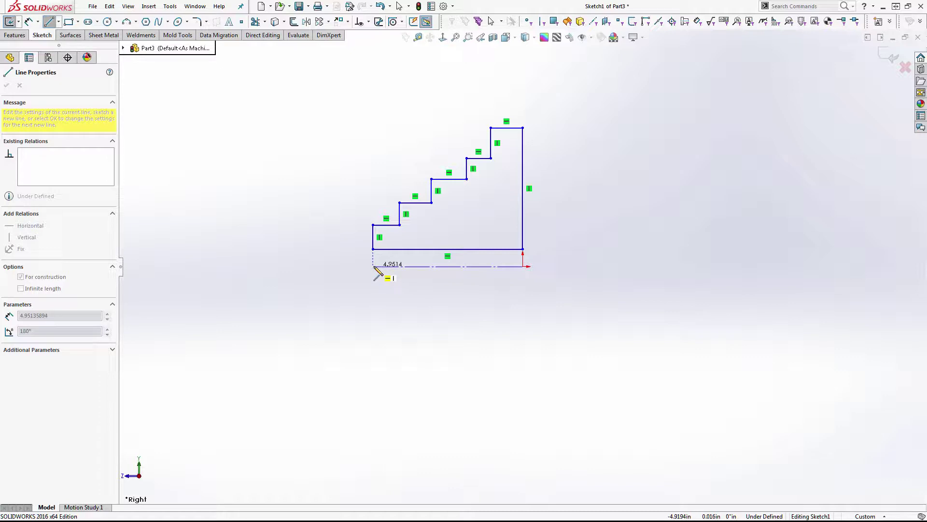
click(374, 266)
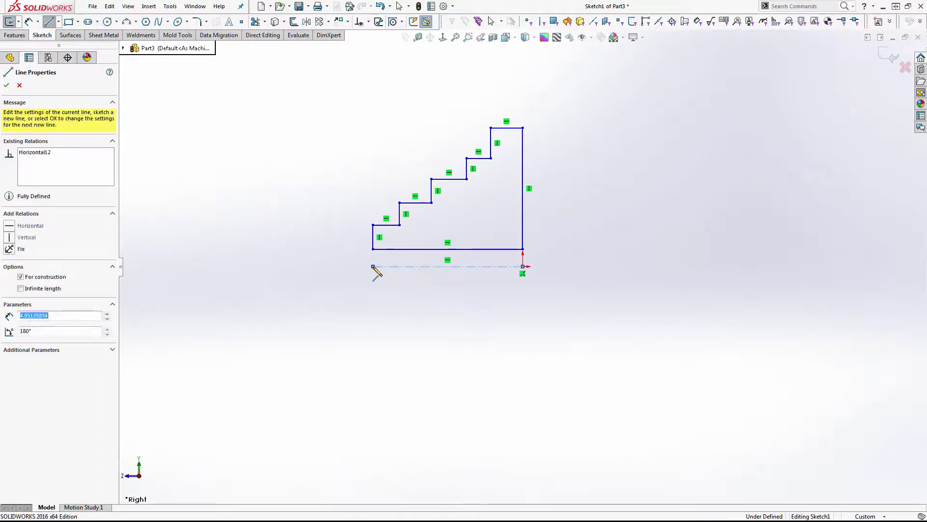
key(Escape)
Step: Make the centerline's end point coincident with the profile's right edge
click(521, 225)
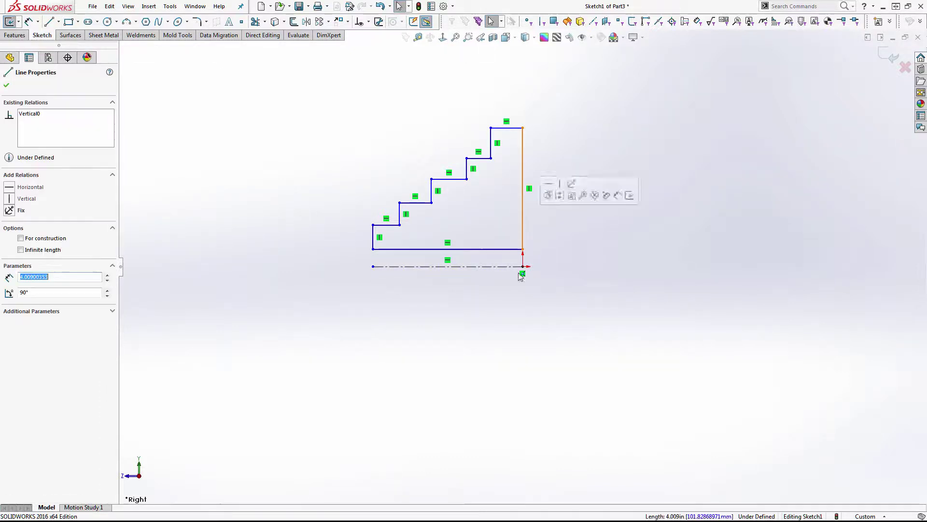
ctrl+click(523, 266)
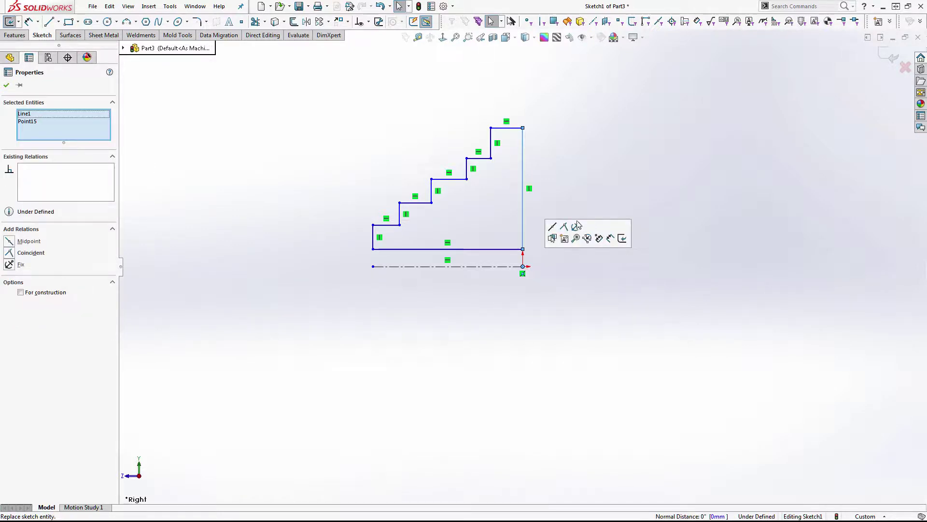
click(564, 227)
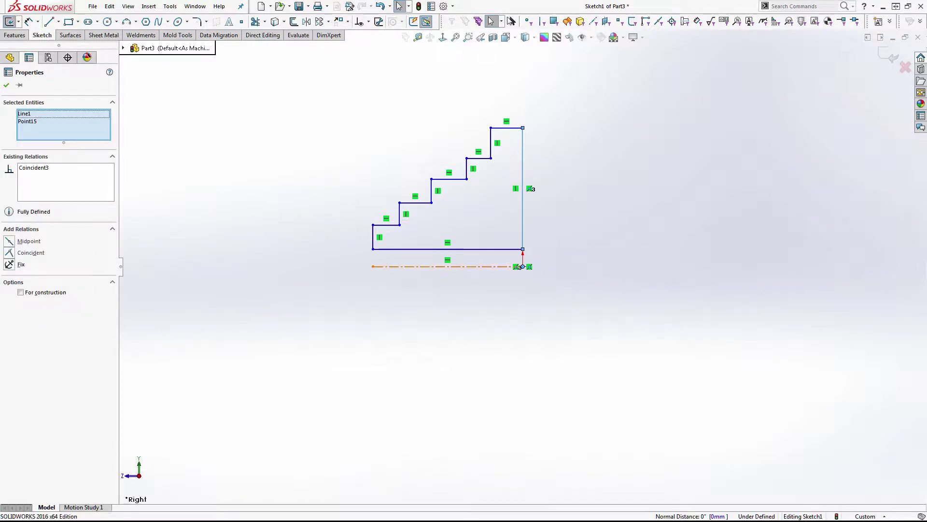
key(Escape)
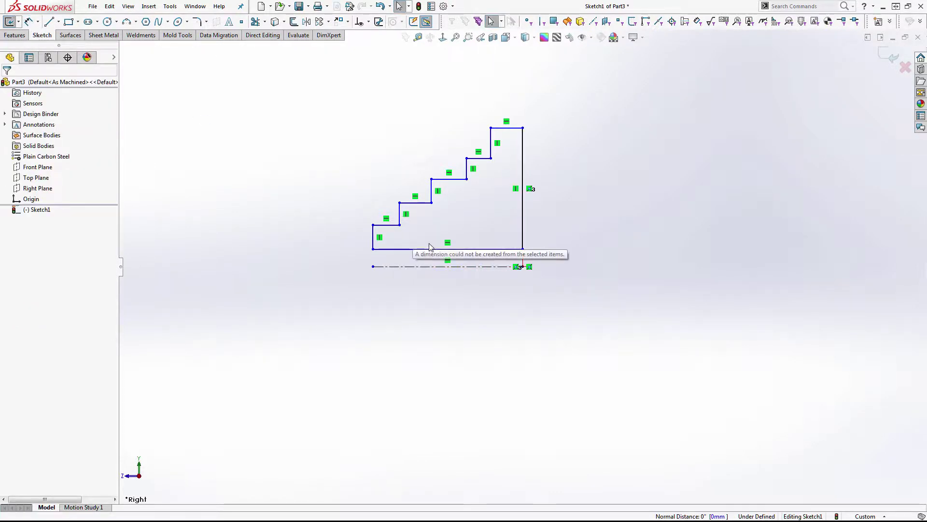
Step: Dimension the profile's bottom edge 25 mm above the centerline
click(28, 21)
click(396, 249)
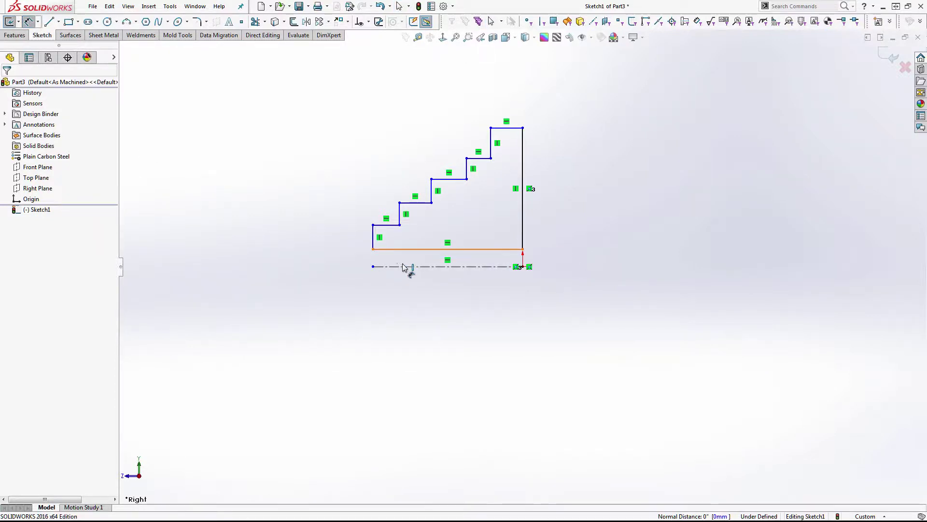
click(403, 267)
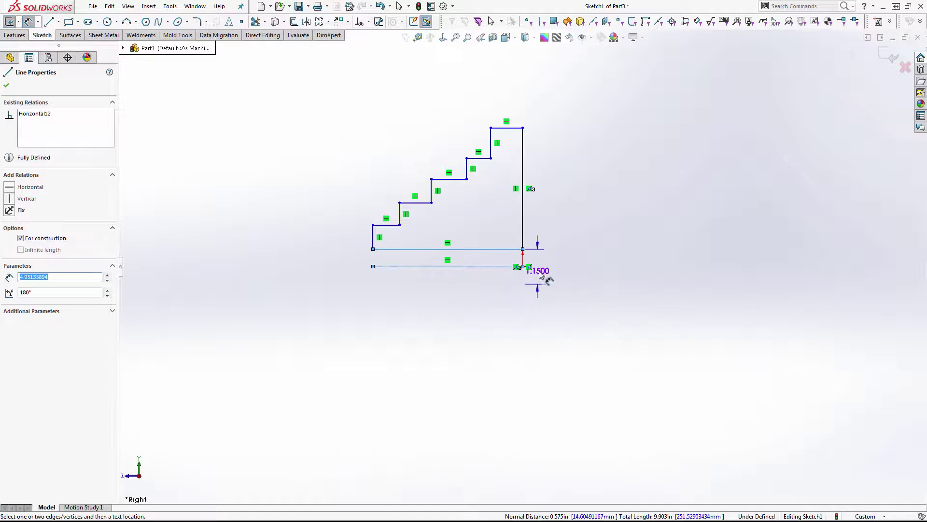
click(555, 269)
text(25)
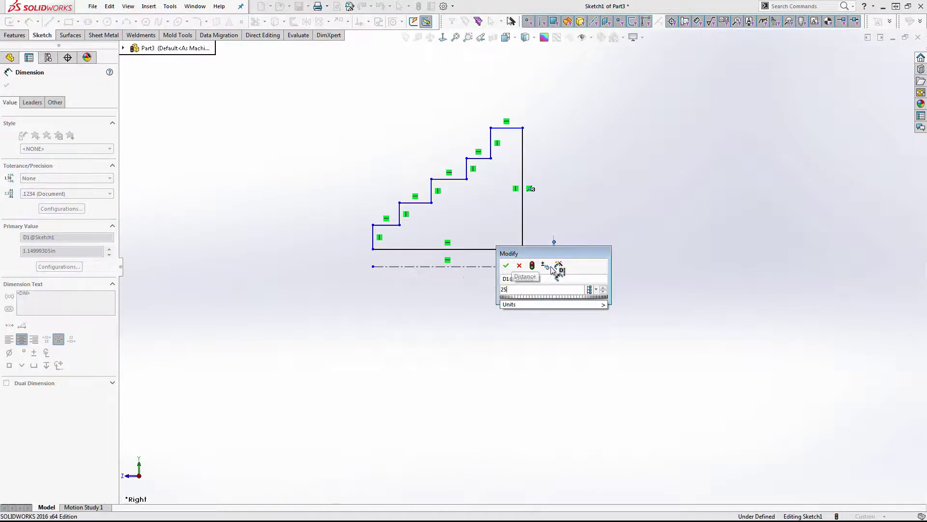
text(mm)
key(Return)
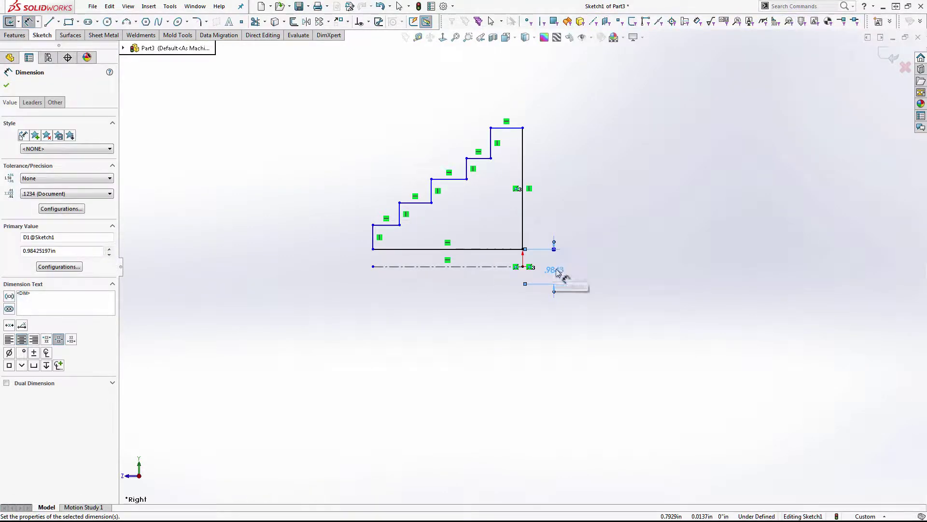
scroll(543, 155, down, 2)
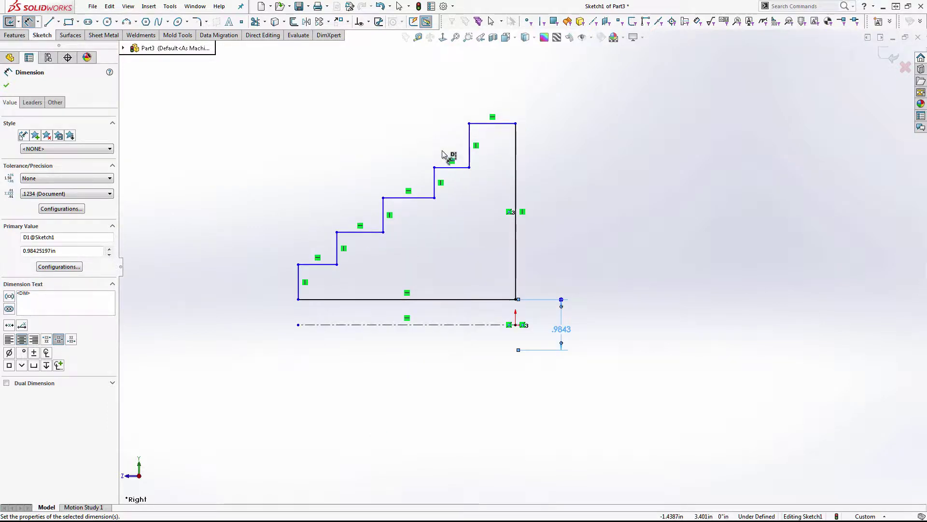
key(Escape)
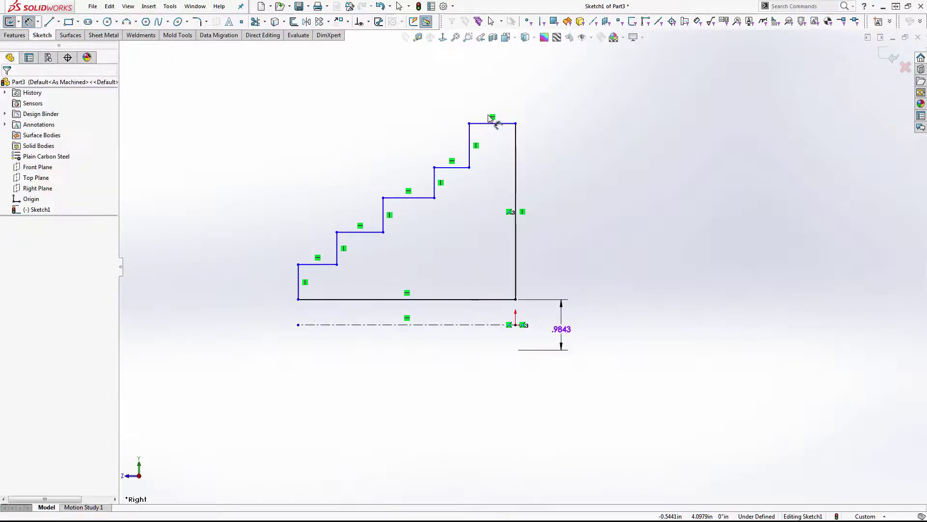
Step: Select the five stair treads and apply an Equal relation so they match in length
click(469, 145)
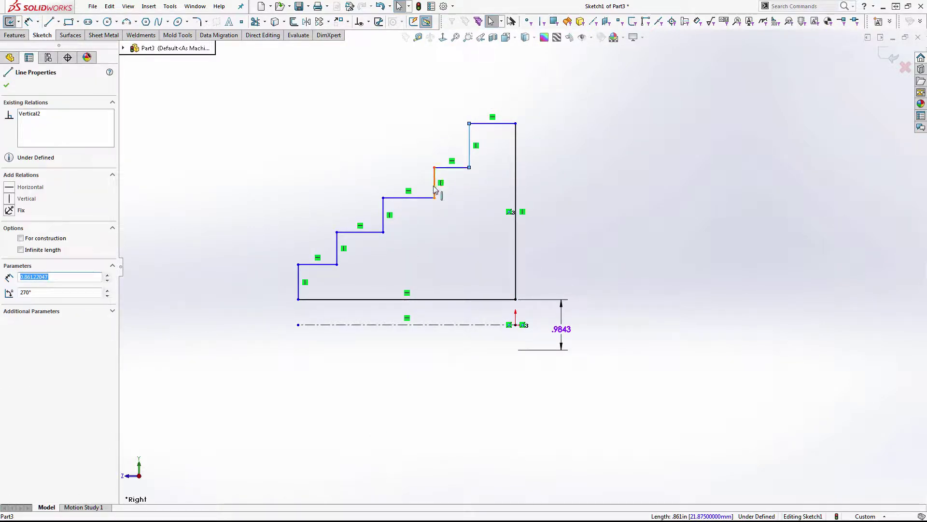
ctrl+click(435, 183)
ctrl+click(383, 220)
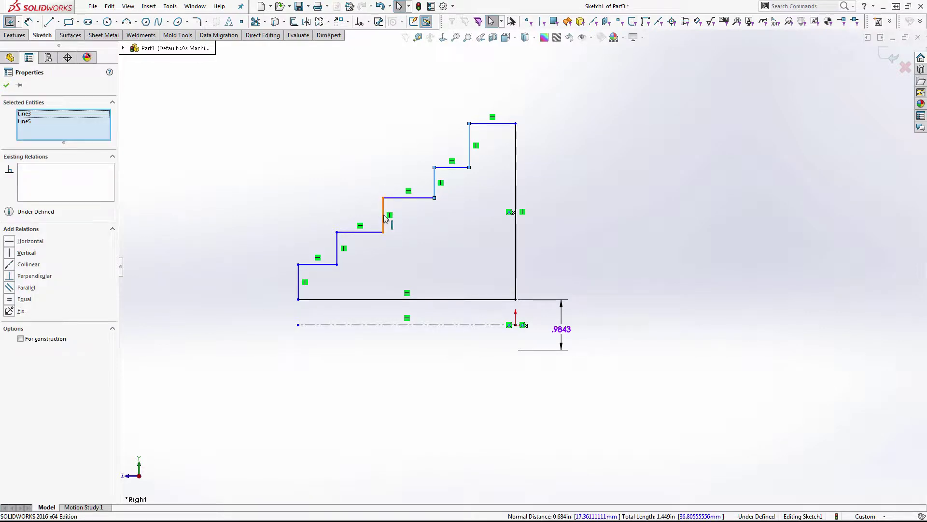
ctrl+click(383, 214)
click(370, 114)
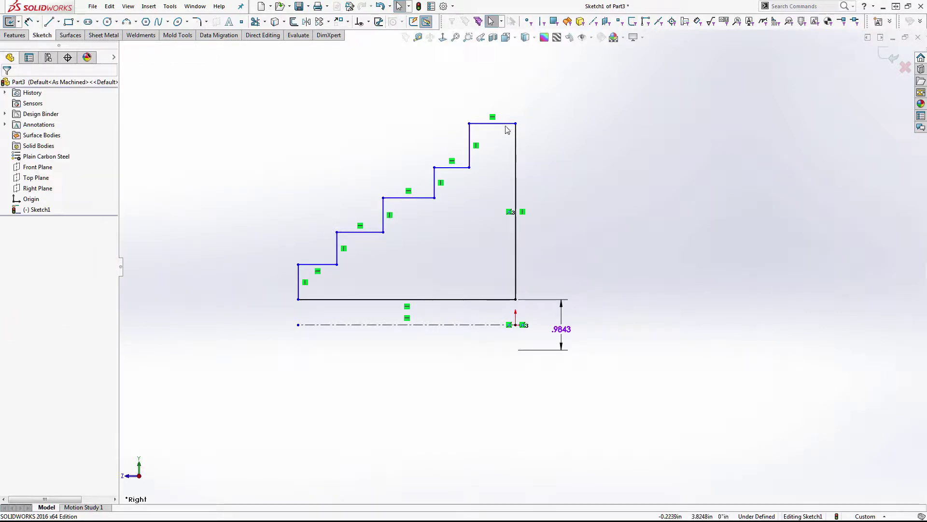
click(487, 124)
ctrl+click(452, 168)
ctrl+click(411, 197)
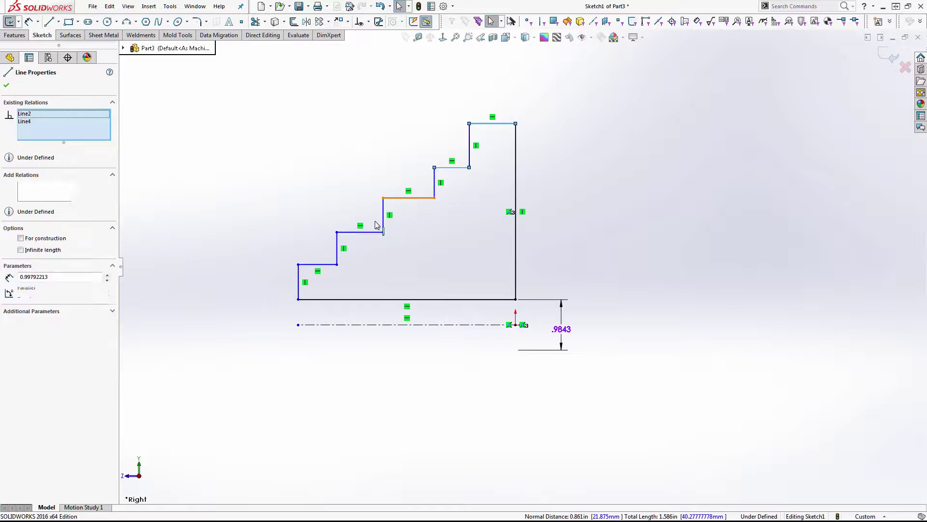
ctrl+click(360, 232)
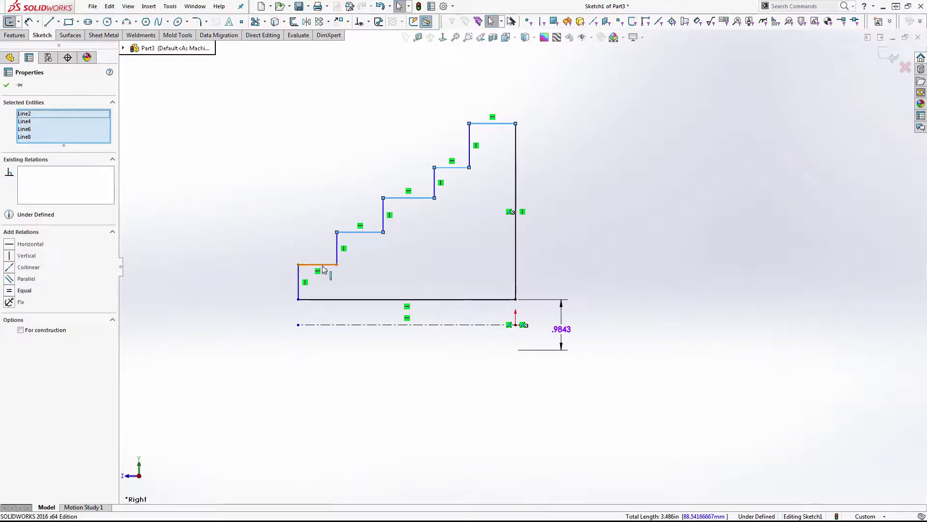
ctrl+click(323, 266)
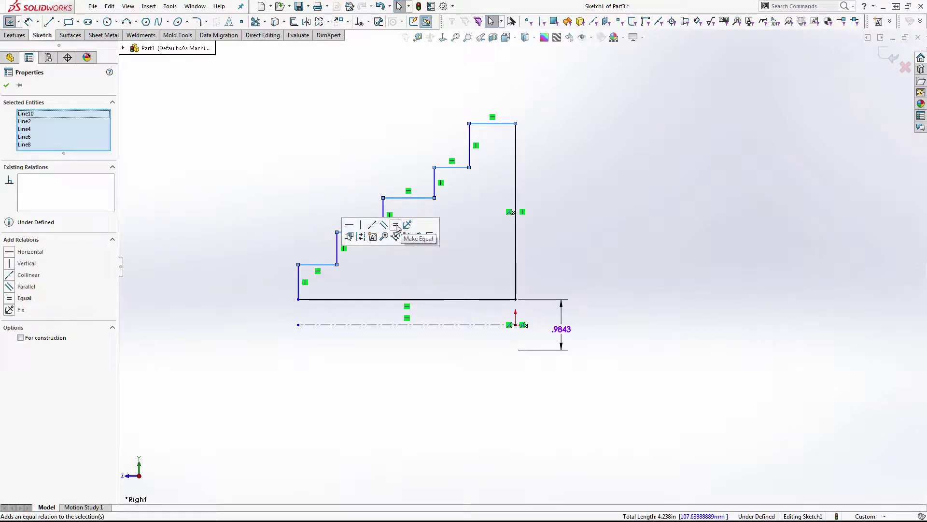
click(395, 225)
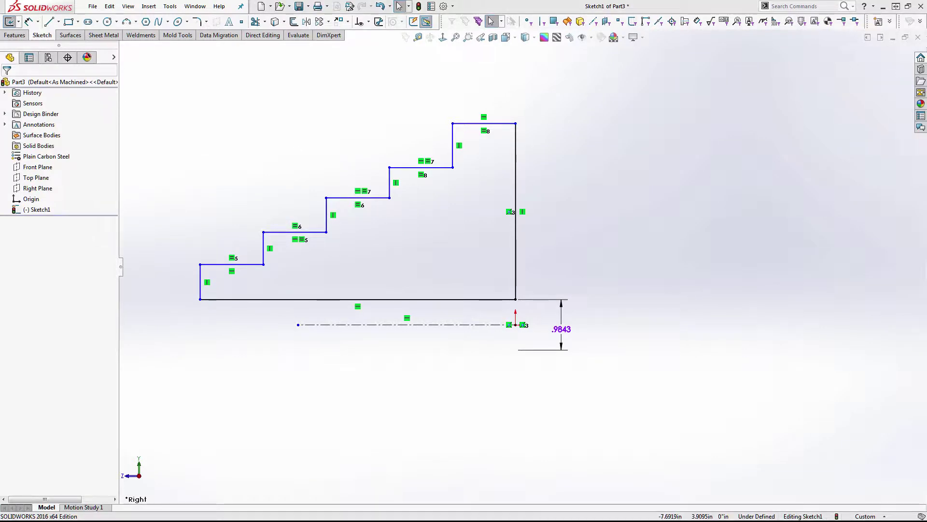
Step: Dimension the profile width between the two vertical edges as 82 mm
click(28, 21)
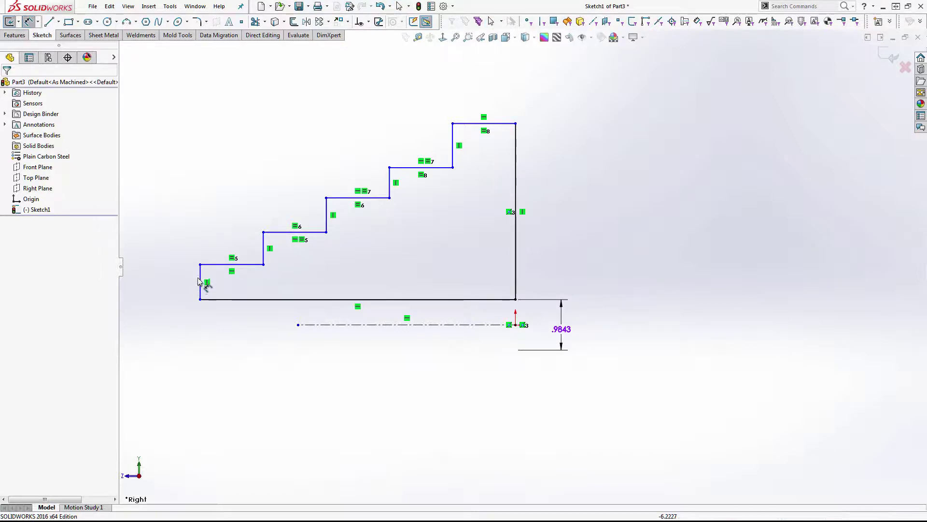
click(217, 283)
click(516, 253)
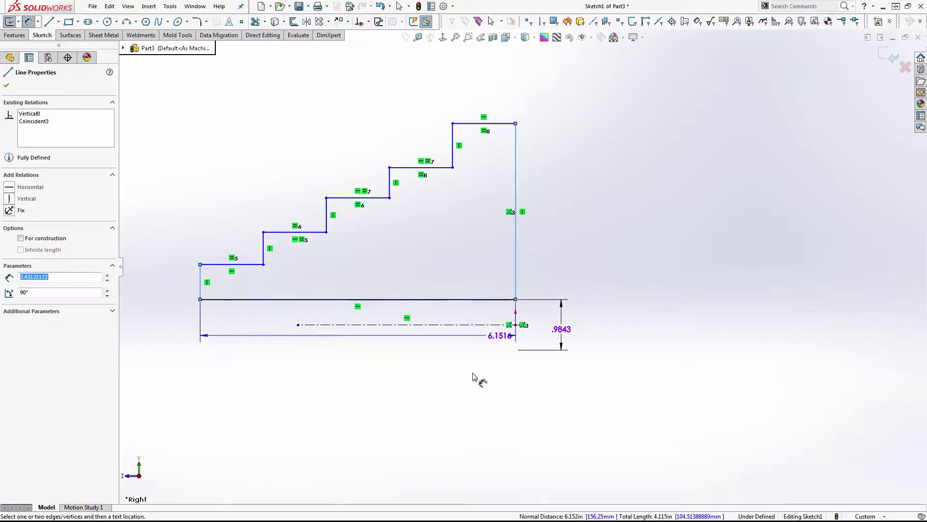
click(388, 368)
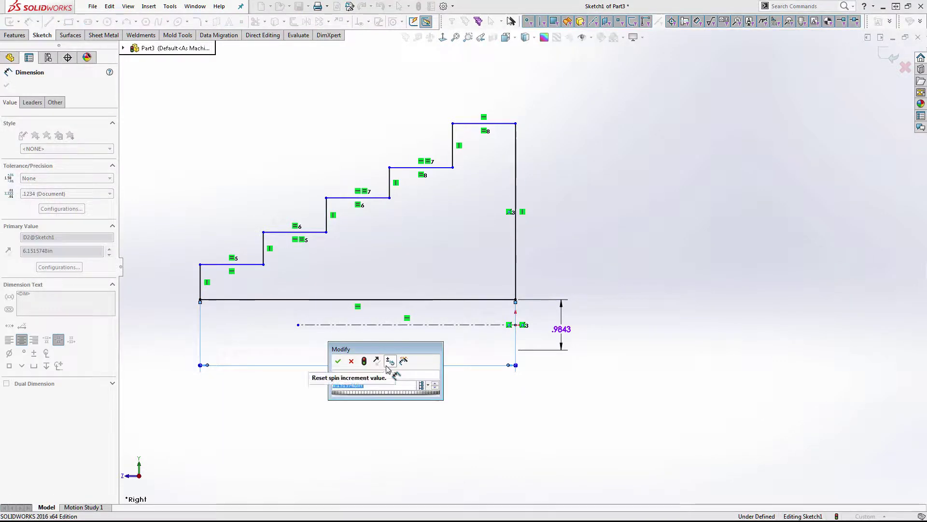
text(82mm)
key(Return)
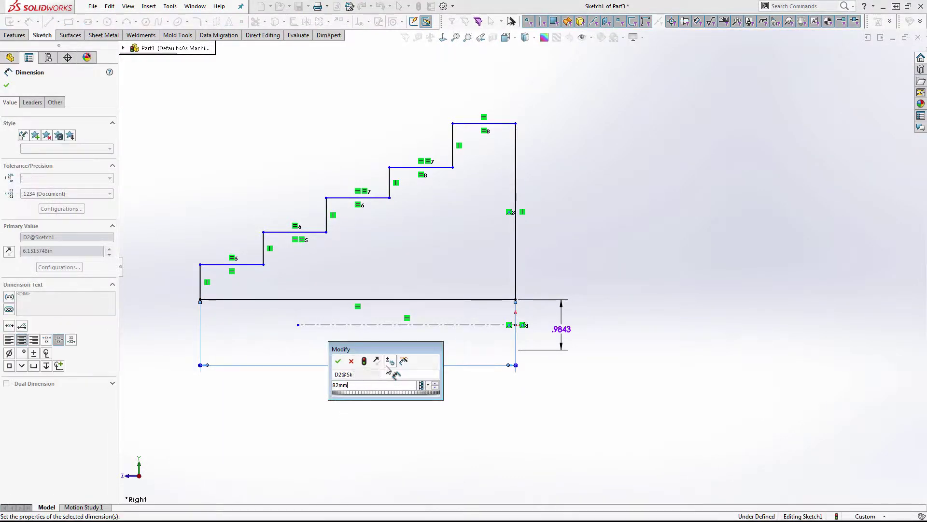
scroll(604, 300, down, 2)
scroll(558, 300, down, 1)
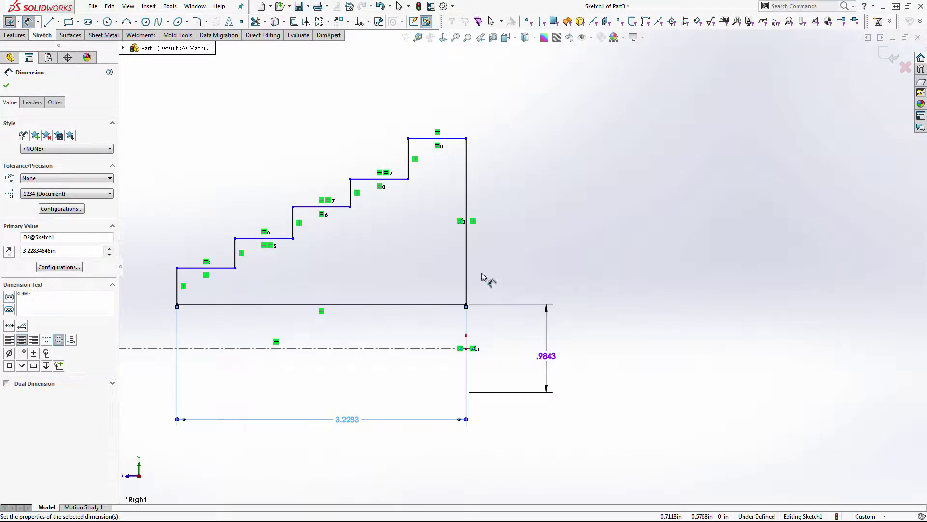
key(Escape)
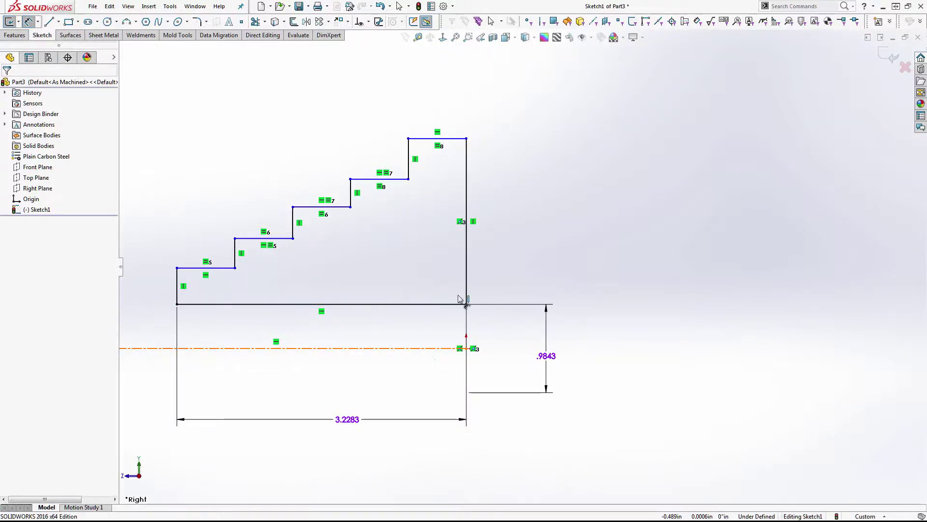
Step: Dimension the outer diameter from the top line through the centerline as 15 cm
click(458, 139)
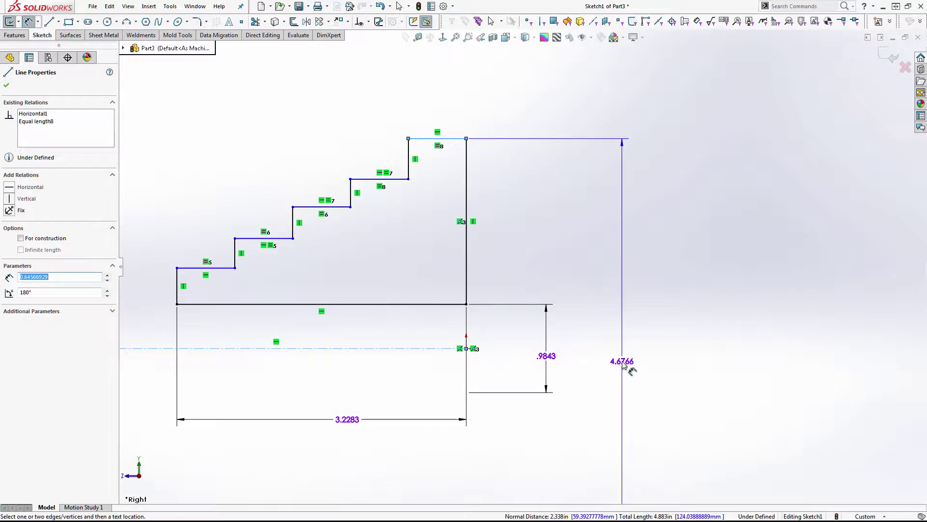
click(623, 366)
text(15)
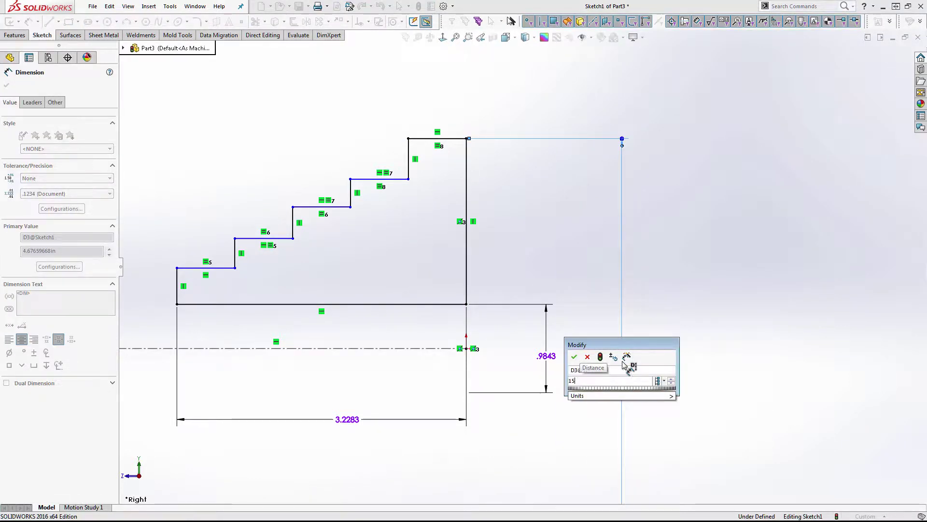
text(cm)
key(Return)
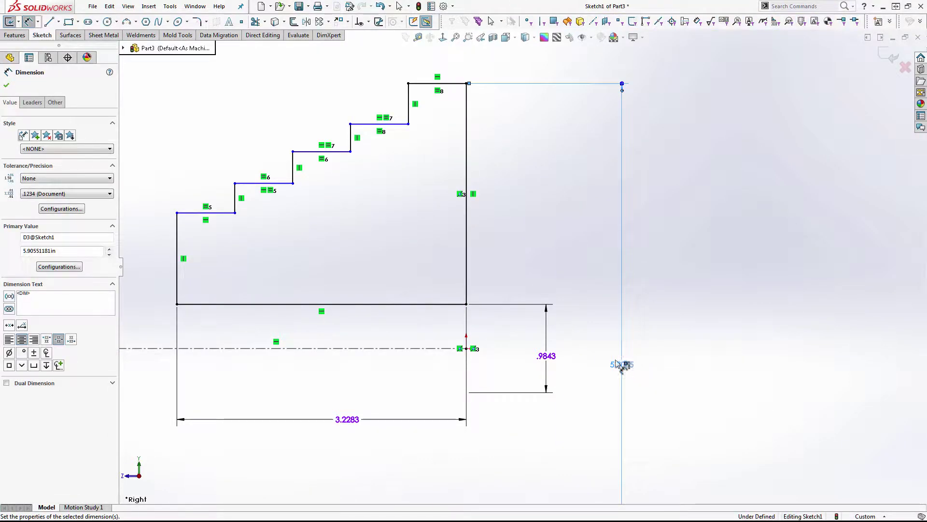
key(z)
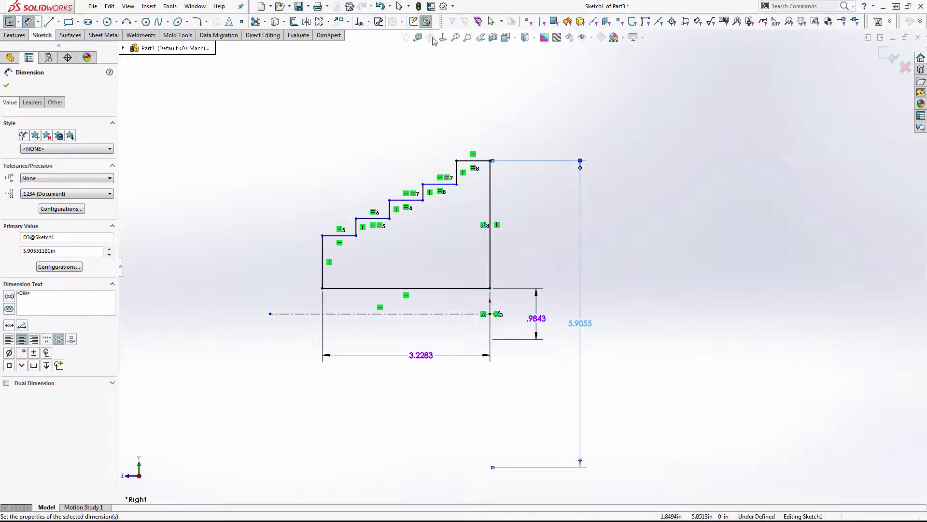
Step: Switch the document units to MMGS so dimensions read 25, 82 and 150 mm
click(443, 7)
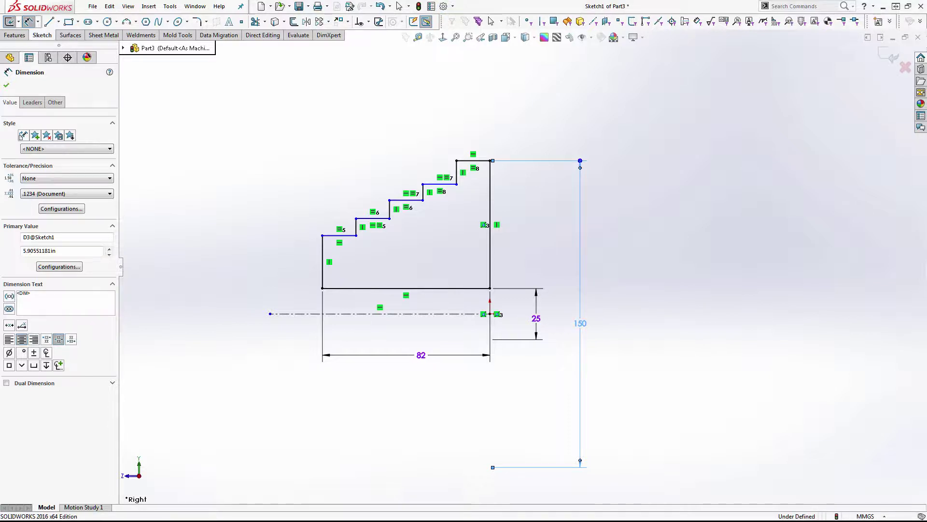
click(608, 302)
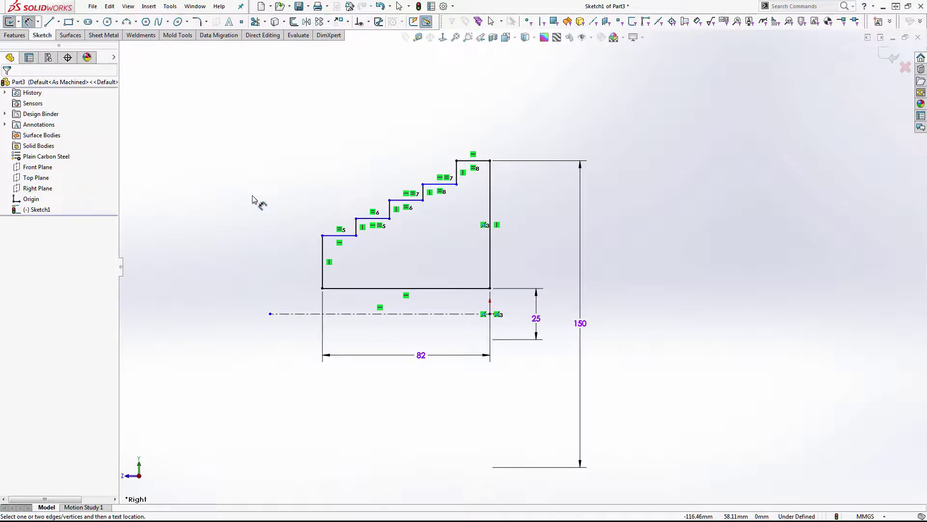
Step: Dimension the two lowest step lines as 54 and 76 mm diameters, placed left of the profile
click(340, 236)
click(352, 314)
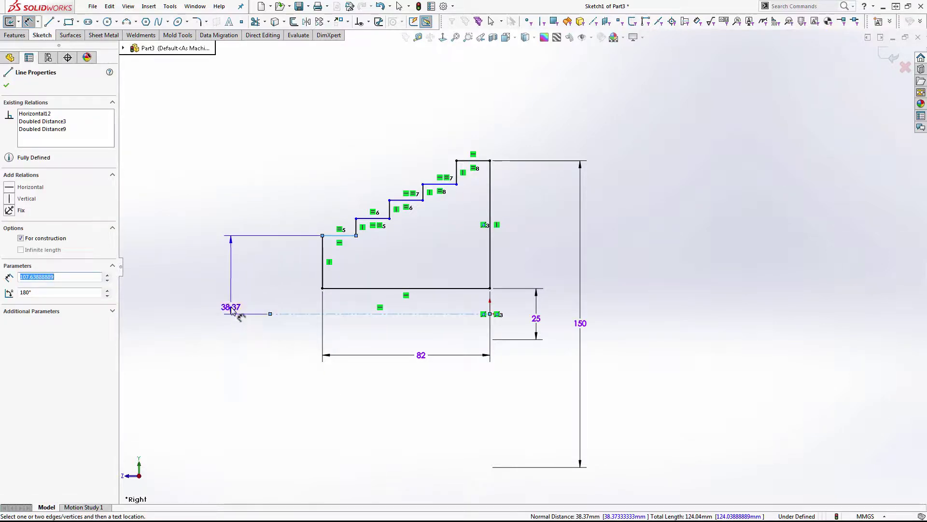
click(237, 327)
text(54)
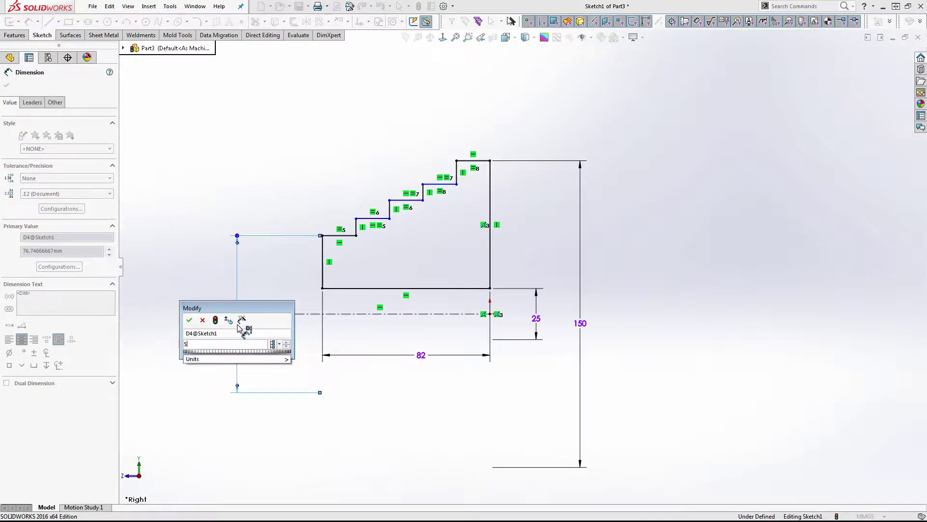
key(Return)
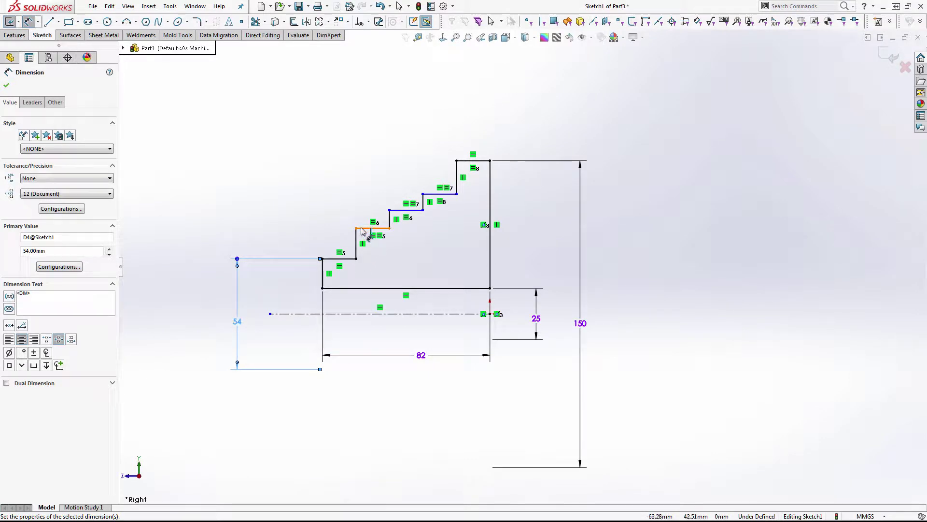
click(372, 228)
click(362, 314)
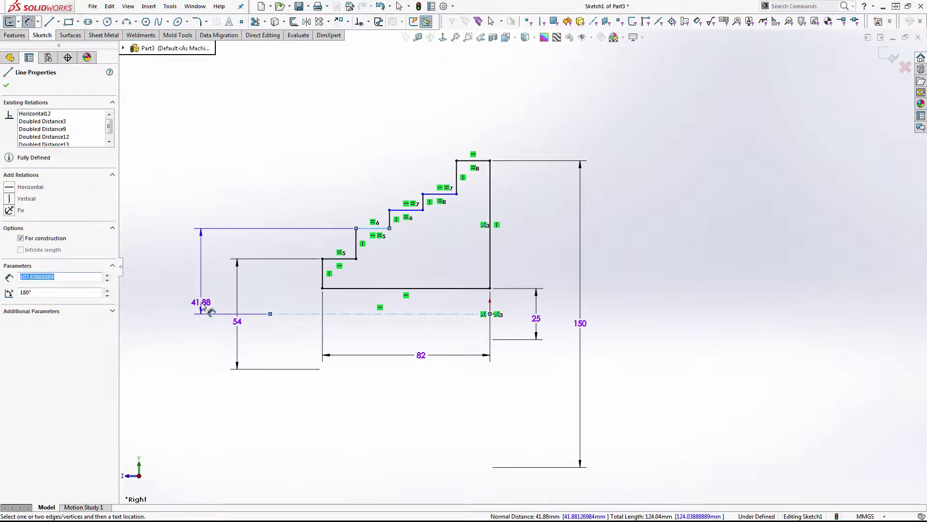
click(178, 379)
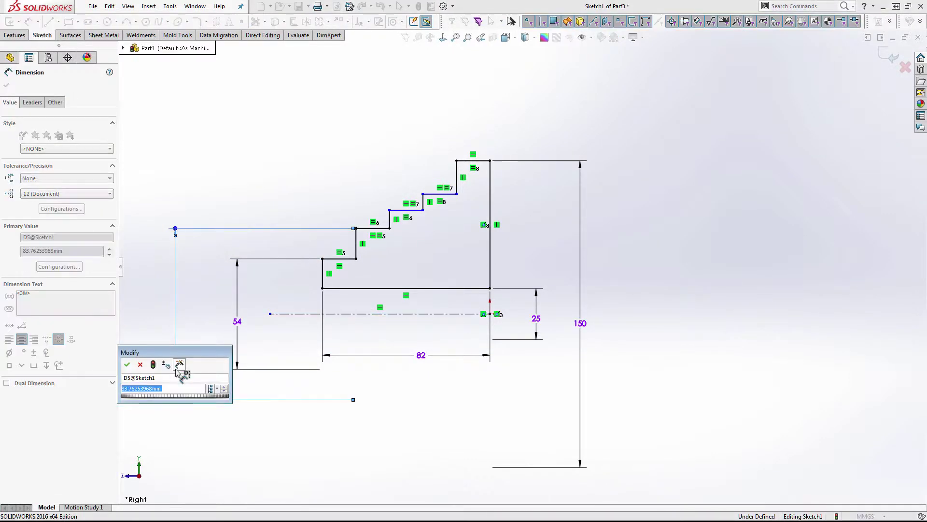
text(76)
key(Return)
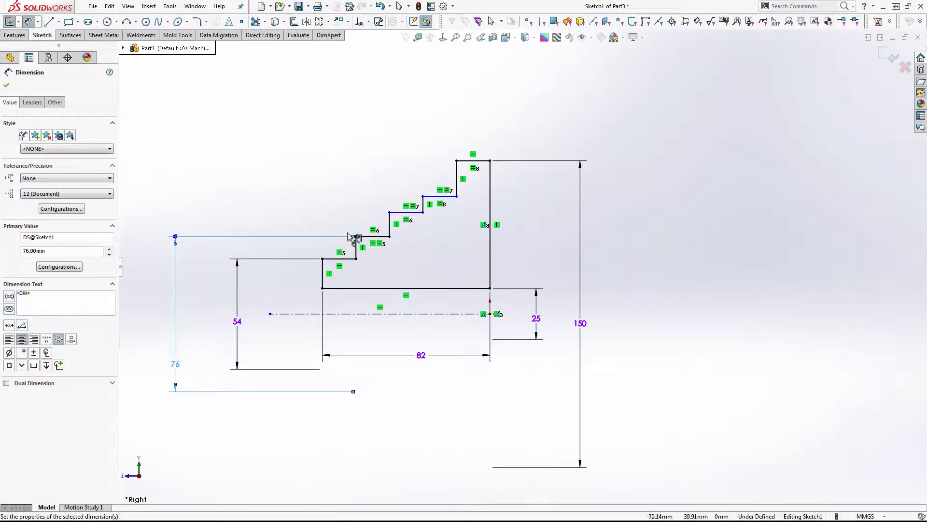
Step: Add 102 and 128 mm diameter dimensions for the next two steps, also on the left
click(410, 212)
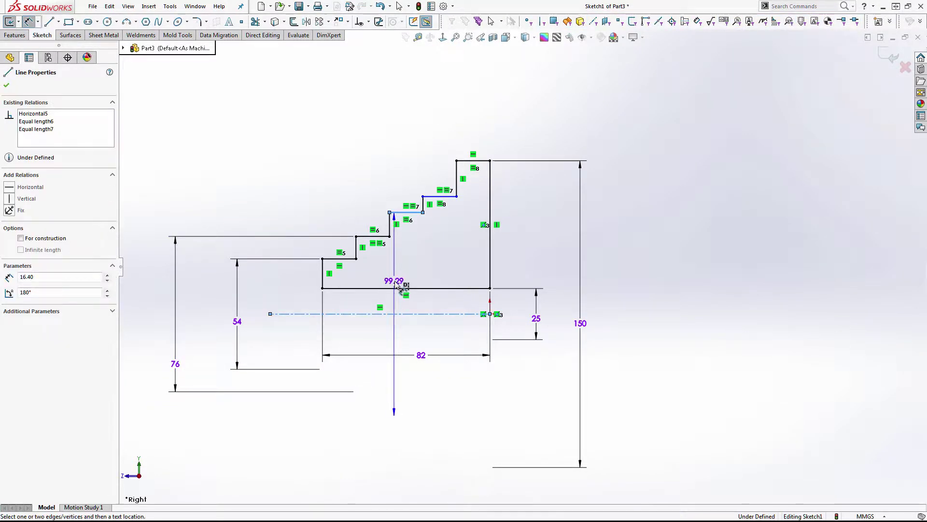
click(405, 313)
click(150, 321)
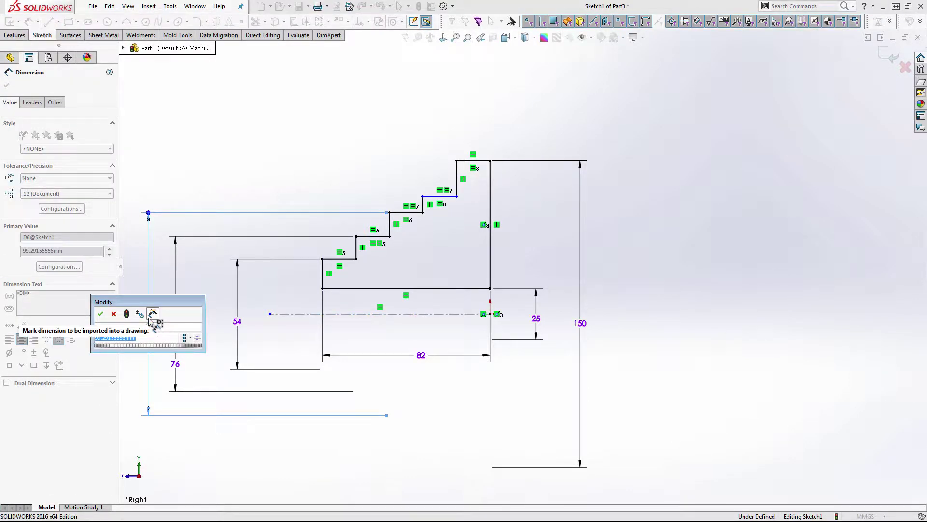
text(10)
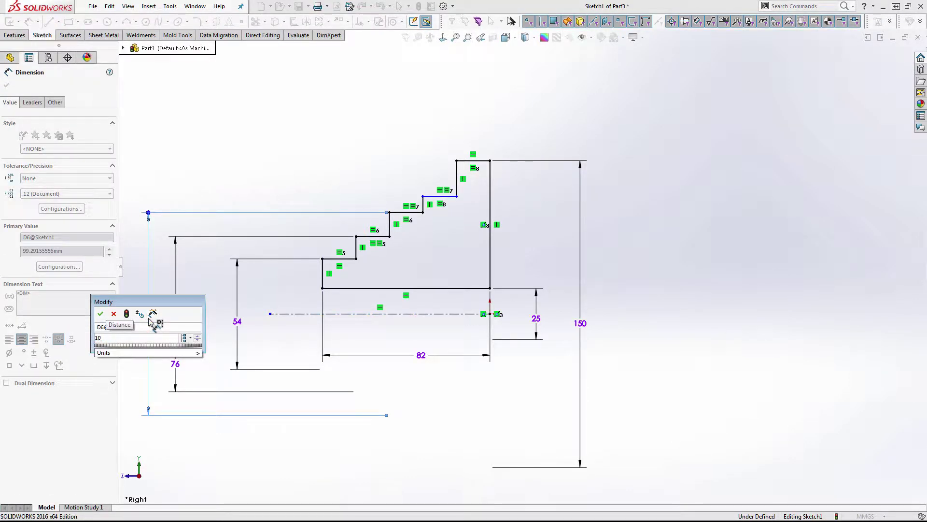
text(2)
key(Return)
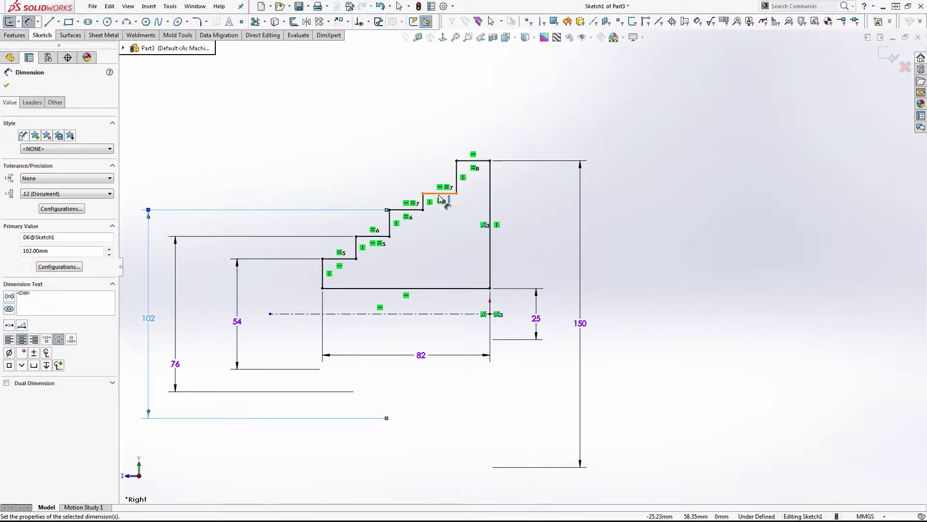
click(440, 198)
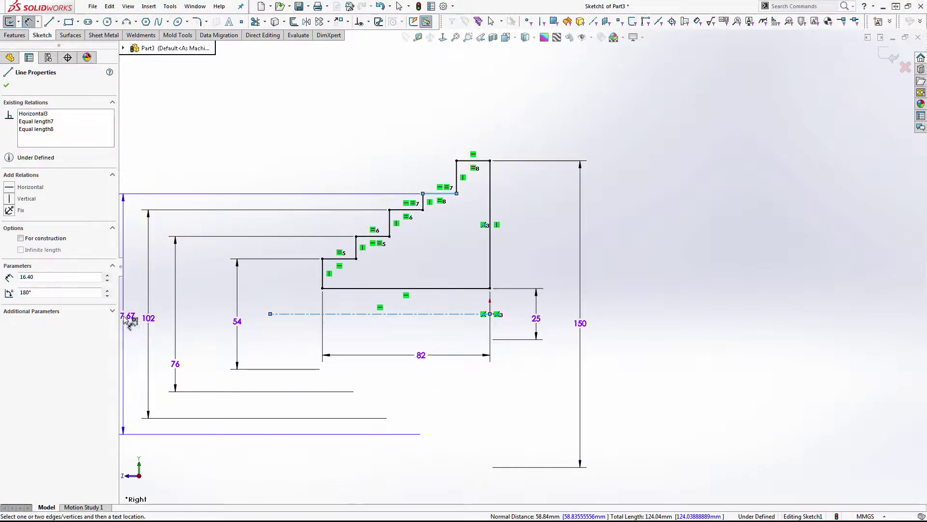
click(126, 319)
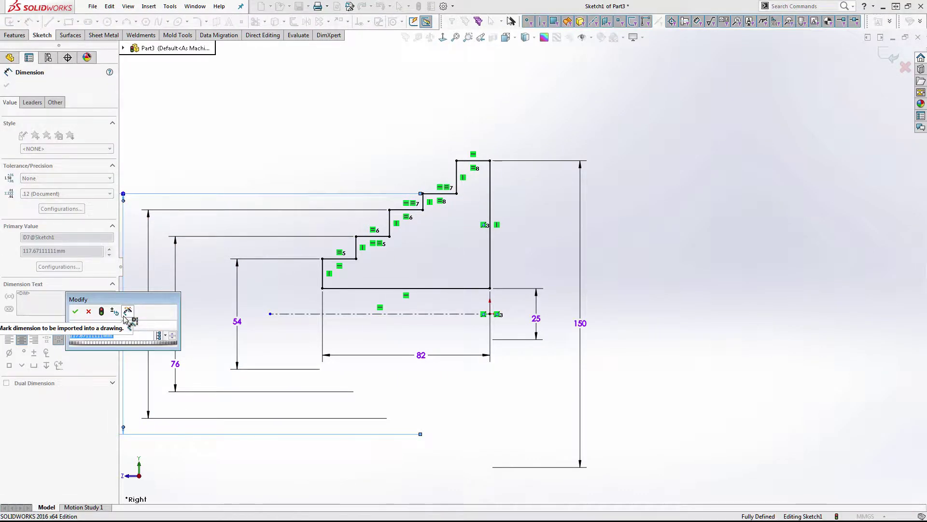
text(128)
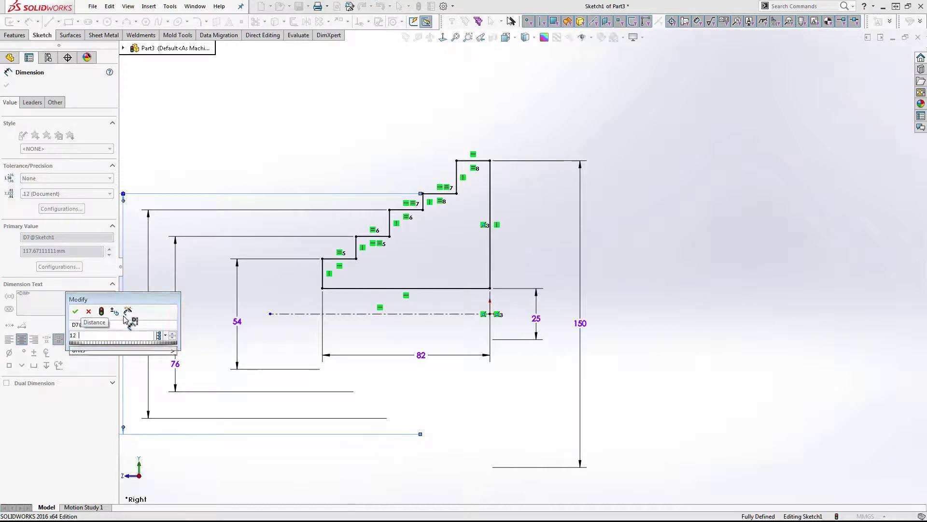
key(Return)
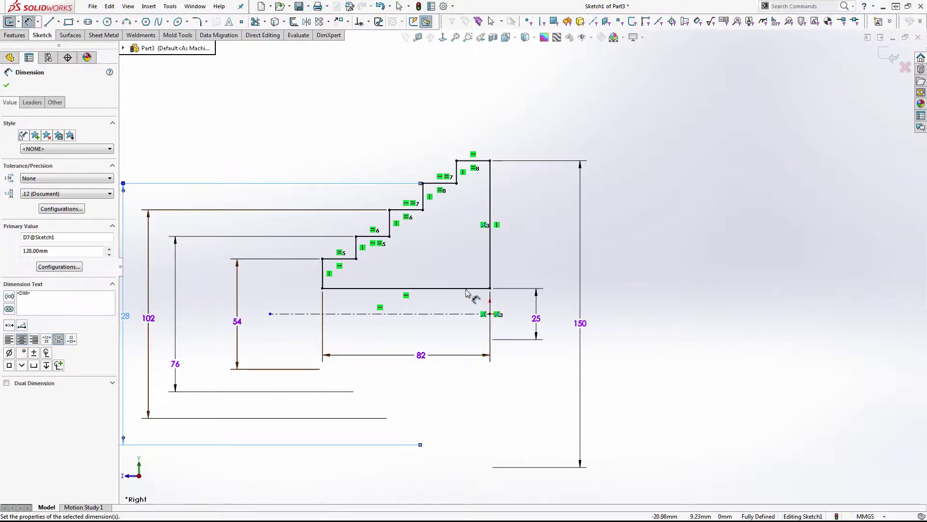
Step: Return to Right view and move the 150 overall dimension to the sketch's left side
mouse_move(480, 305)
middle_down()
mouse_move(523, 289)
mouse_move(414, 290)
middle_up()
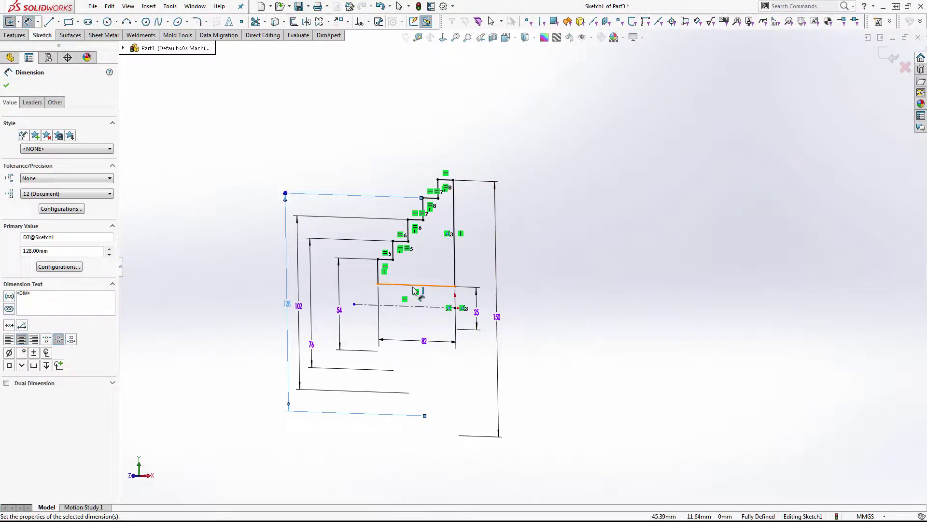
click(443, 38)
drag(770, 330, 240, 321)
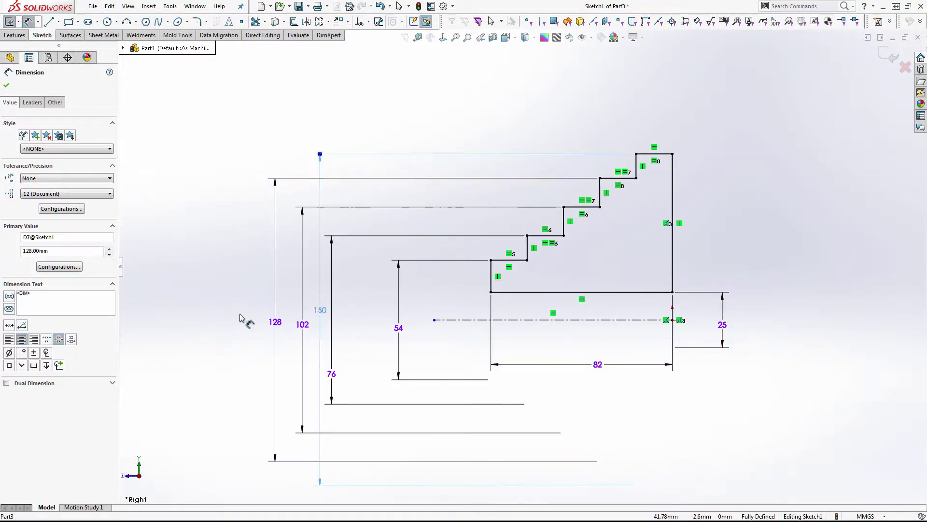
scroll(687, 262, up, 3)
scroll(590, 254, down, 2)
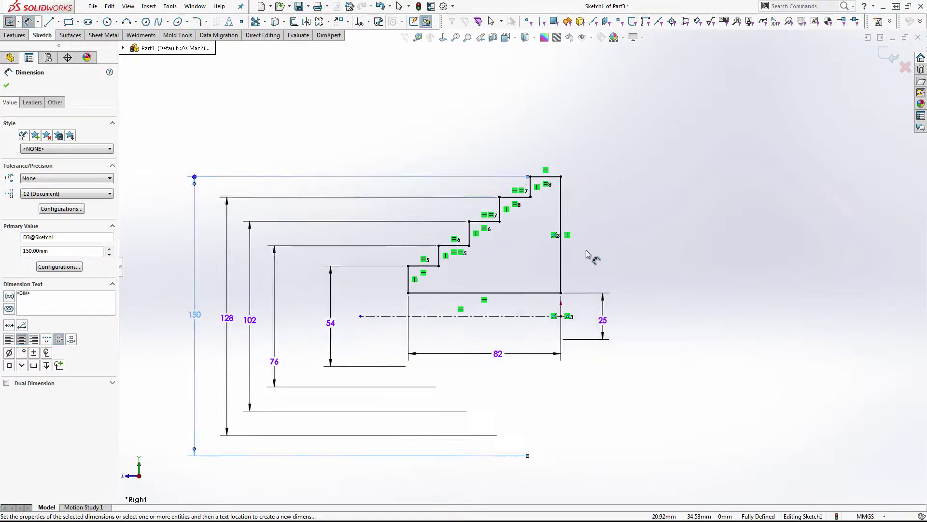
scroll(590, 254, down, 1)
key(Escape)
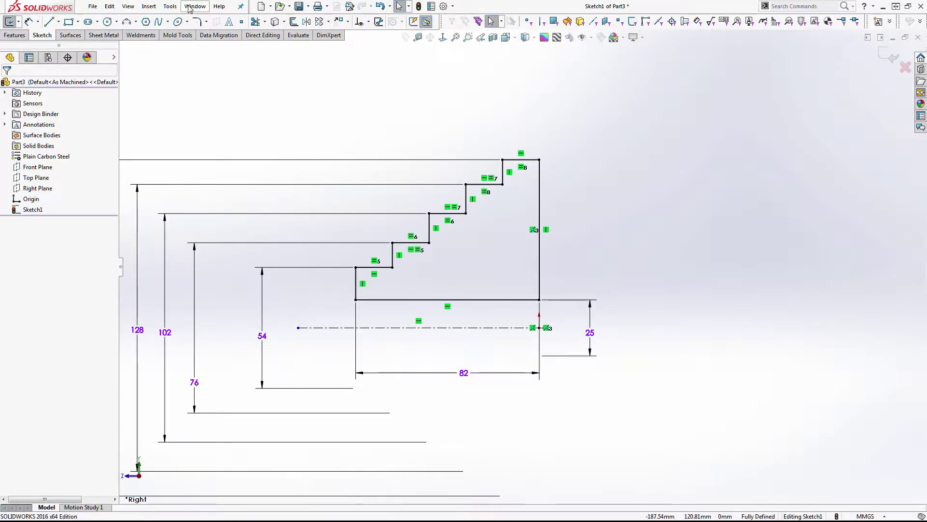
Step: Exit Sketch1 to leave sketch editing
click(149, 7)
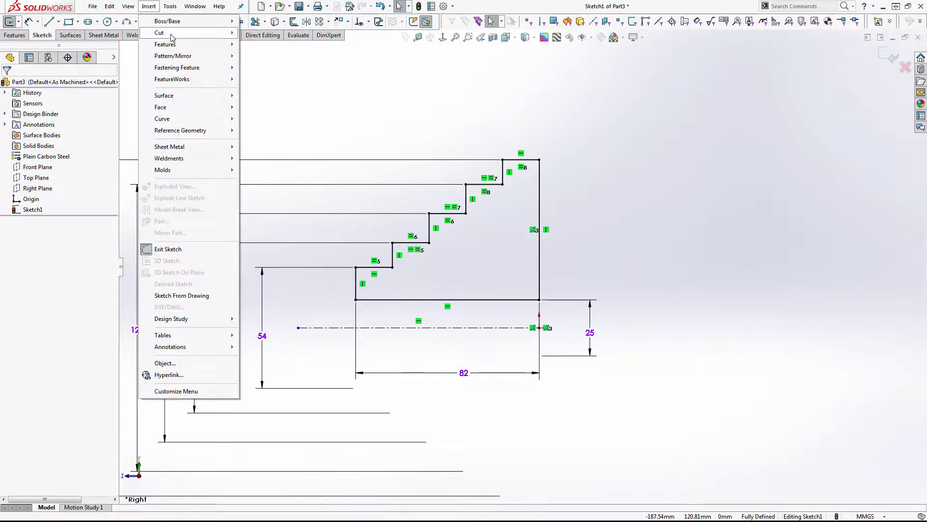
click(150, 11)
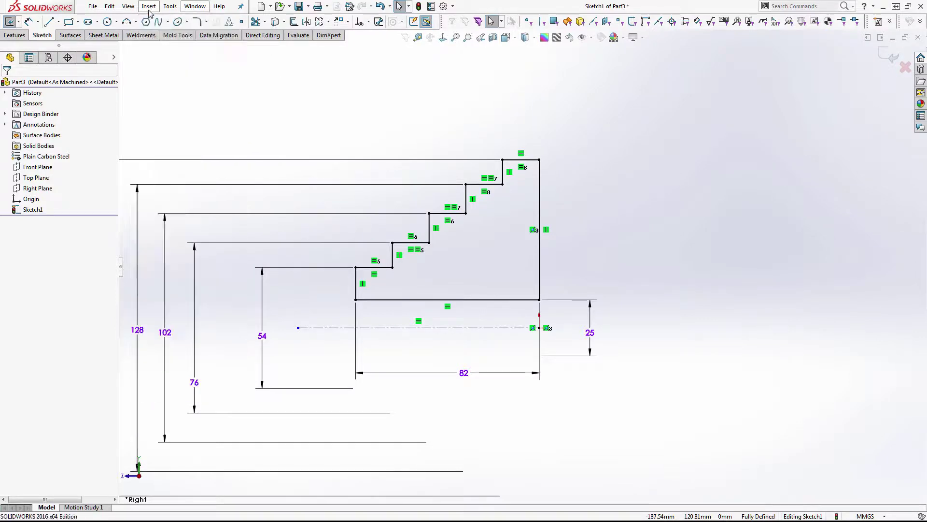
right_click(378, 106)
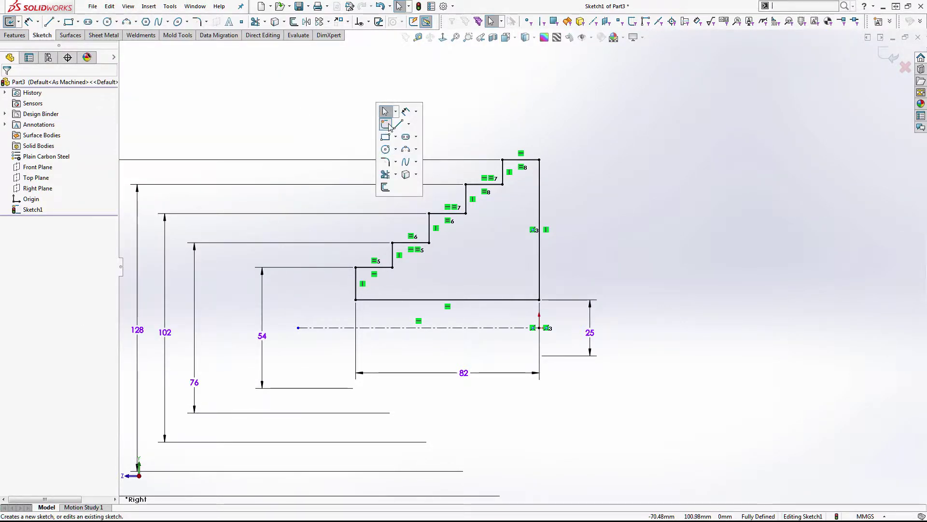
click(382, 110)
Step: Revolve Sketch1 a full 360° about its centreline into a solid, discarding a stray extrude
key(s)
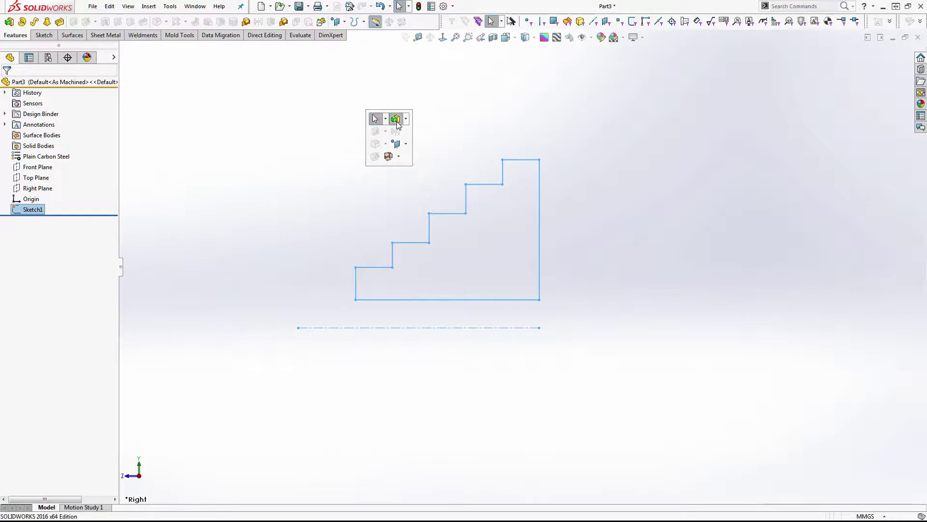
click(396, 120)
key(Escape)
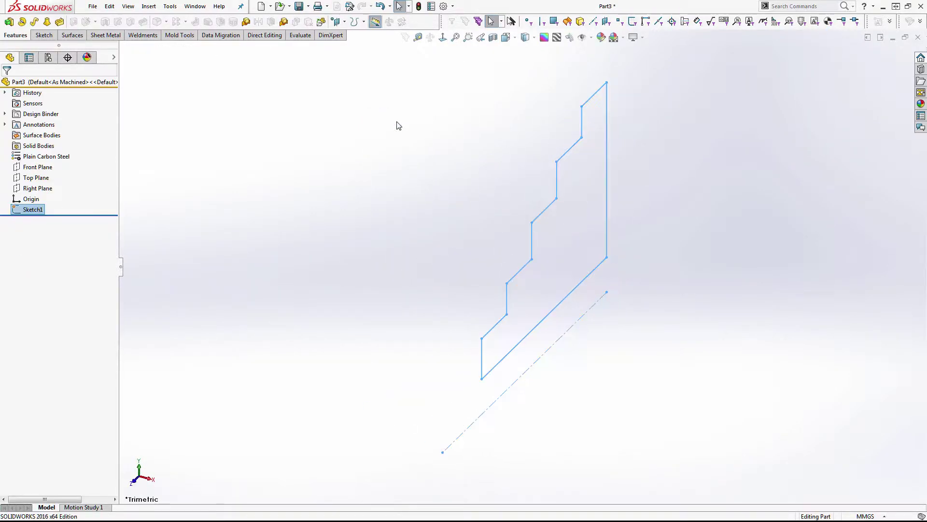
key(s)
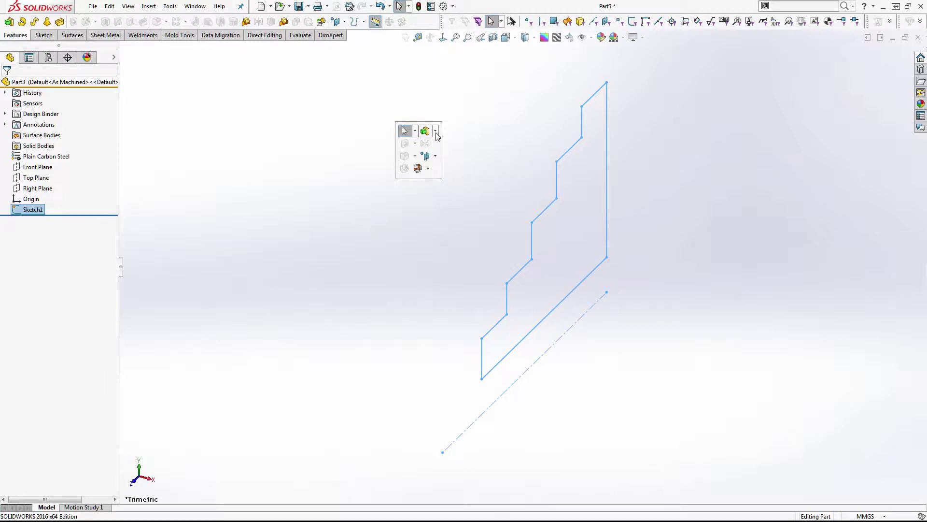
click(442, 153)
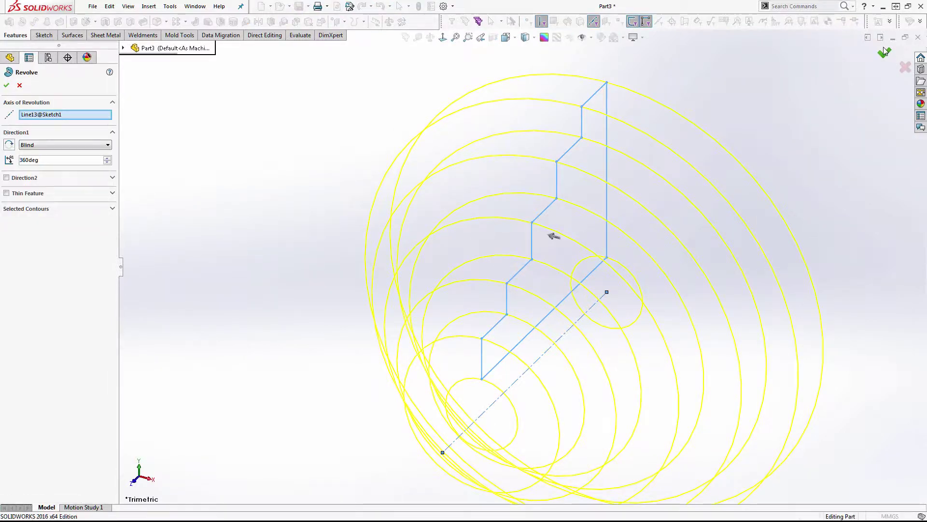
key(Return)
Step: Inspect the revolved pulley, then switch to the imported SCA600 surface document
middle_drag(255, 355, 306, 317)
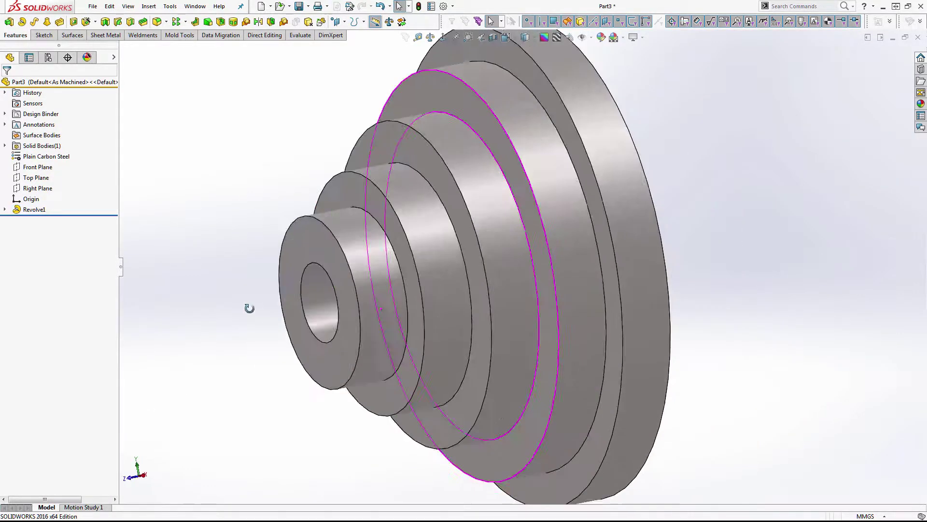
scroll(419, 265, up, 3)
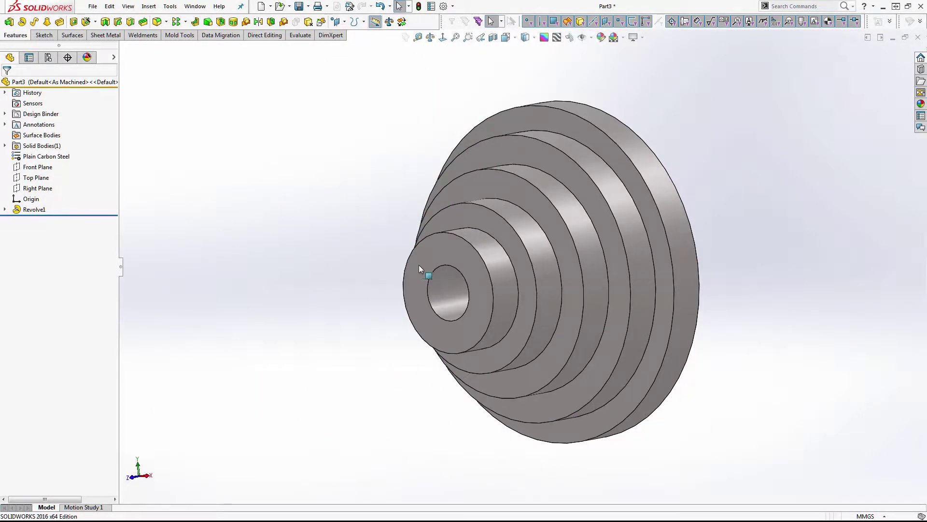
mouse_move(419, 264)
middle_down()
mouse_move(354, 236)
mouse_move(500, 209)
middle_up()
scroll(511, 216, down, 5)
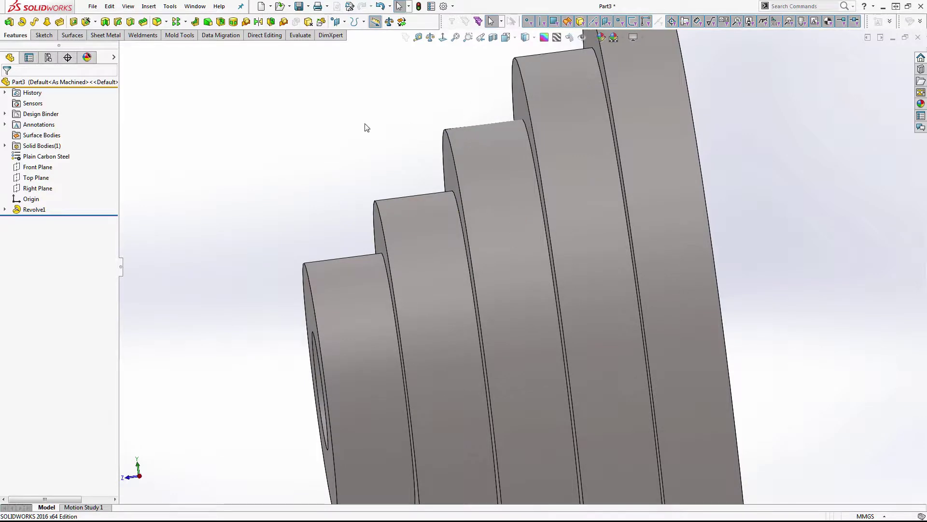
key(ctrl+Tab)
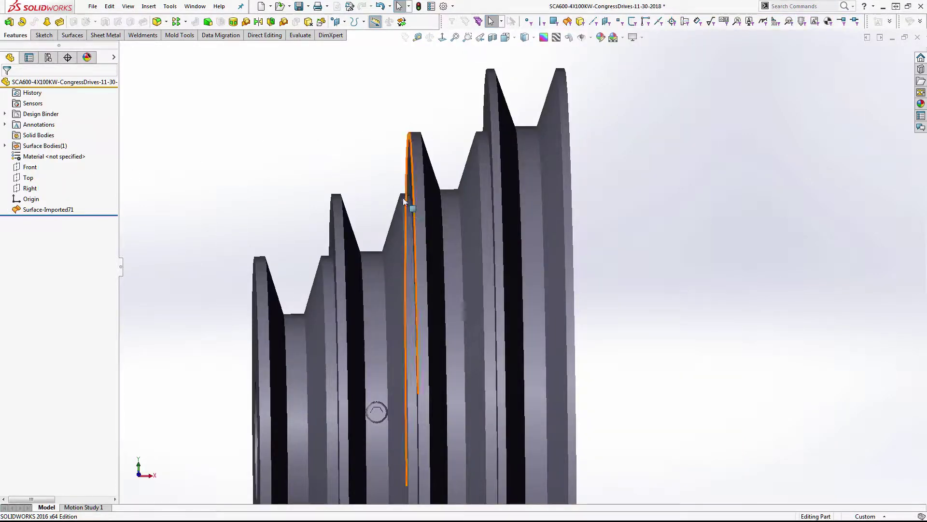
mouse_move(381, 193)
middle_down()
mouse_move(351, 216)
mouse_move(386, 236)
middle_up()
scroll(434, 270, up, 3)
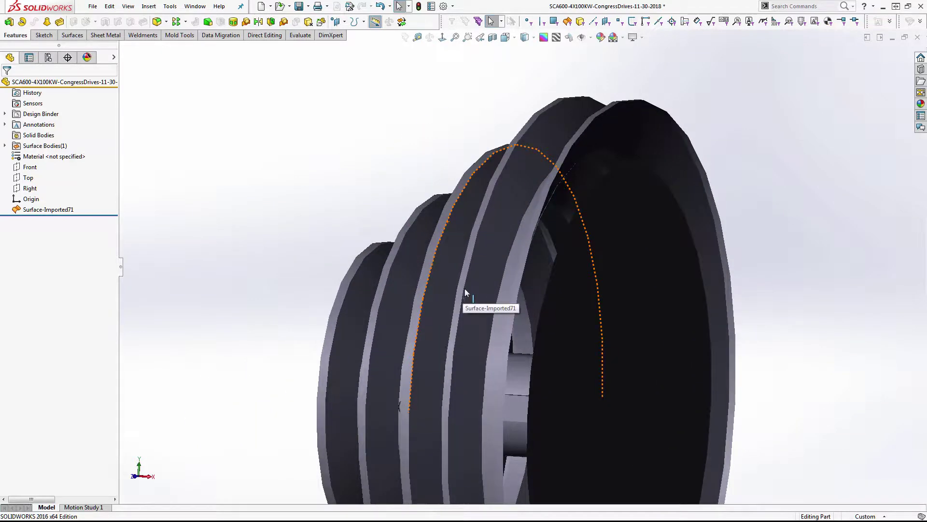
scroll(532, 294, down, 2)
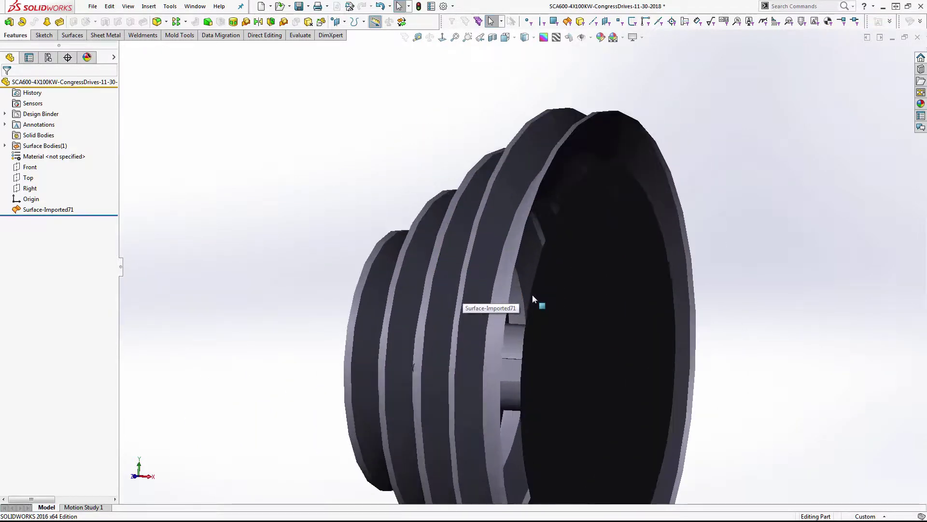
Step: Delete Surface-Imported71, undo it, and close the SCA600 document without saving
click(565, 281)
key(Delete)
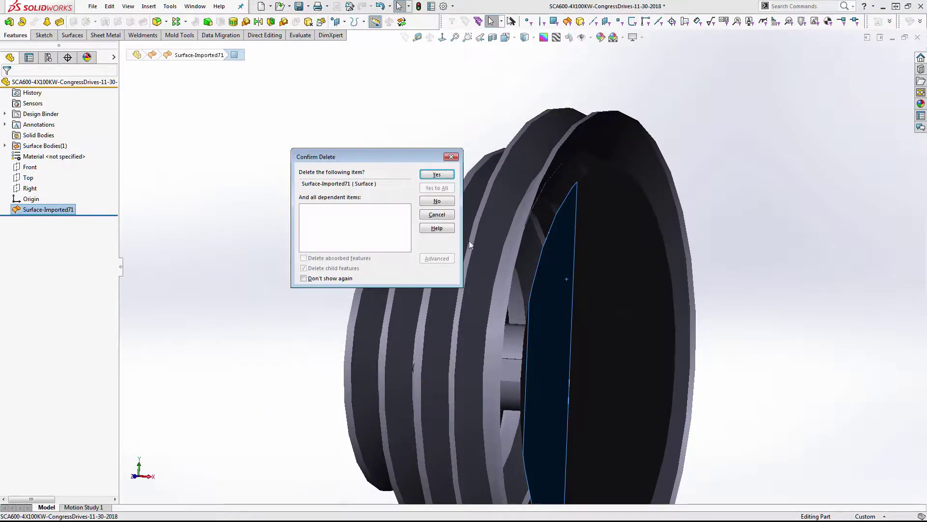
click(440, 177)
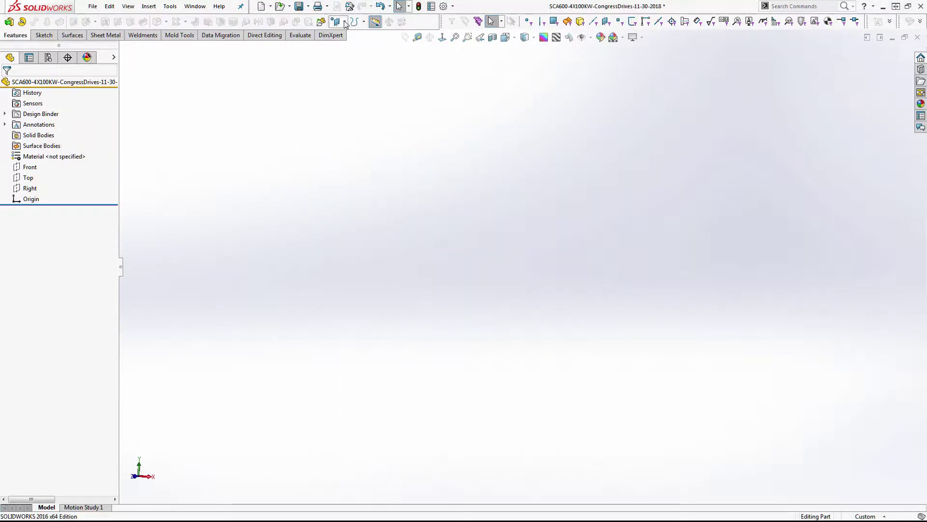
click(380, 5)
mouse_move(223, 238)
middle_down()
mouse_move(331, 272)
mouse_move(354, 290)
mouse_move(306, 296)
middle_up()
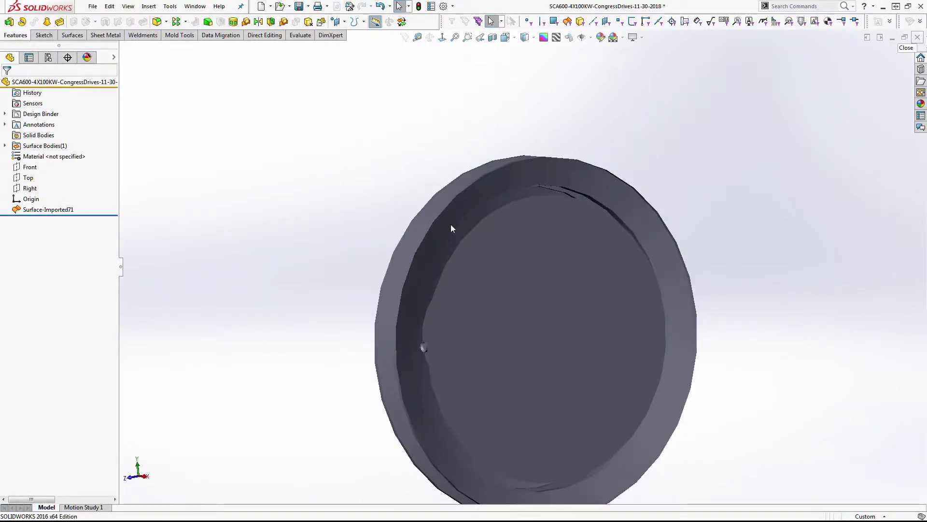
click(416, 275)
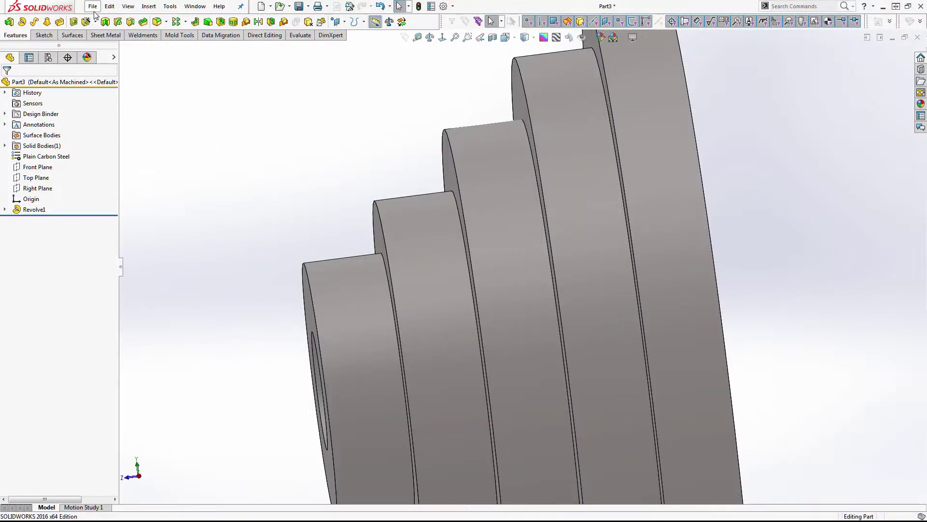
Step: Open SCA600-4X100KW-CongressDrives-11-30-2018.stp without import diagnostics and orbit the imported pulley
click(93, 8)
click(104, 33)
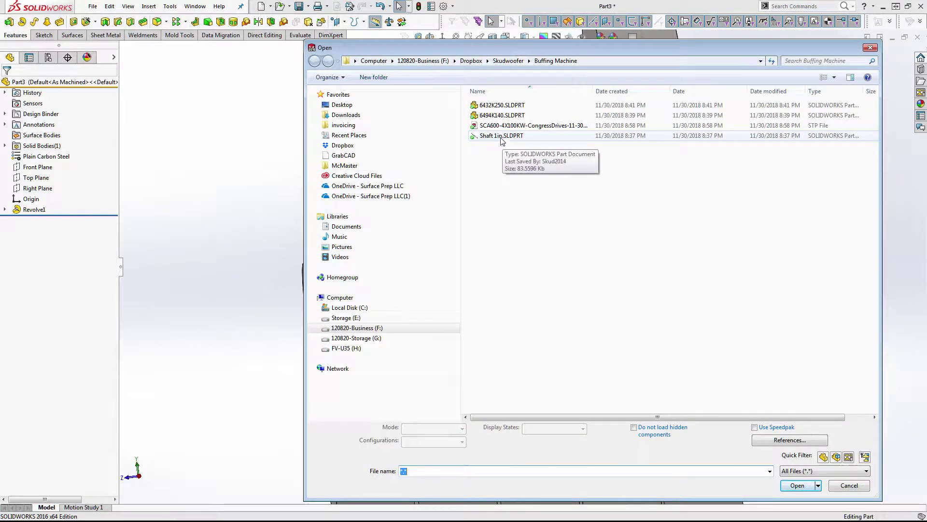
mouse_move(500, 135)
click(512, 126)
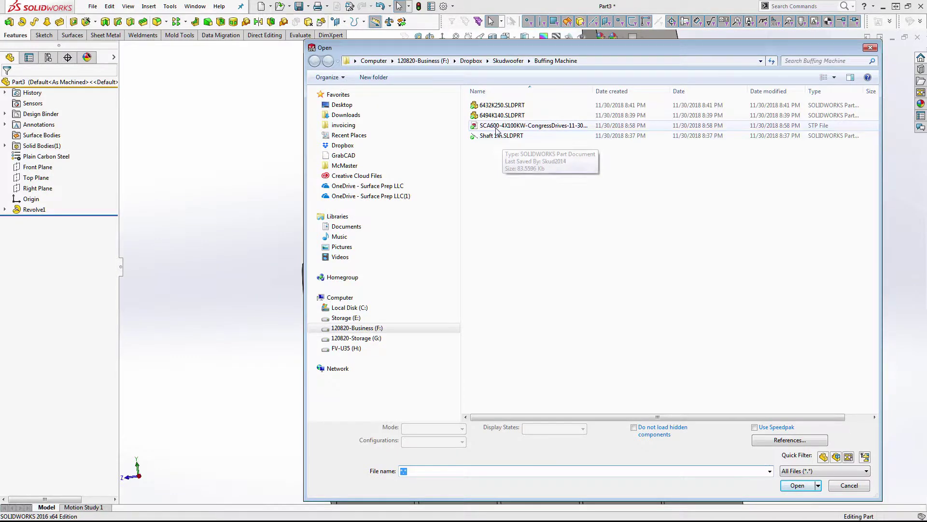
click(796, 474)
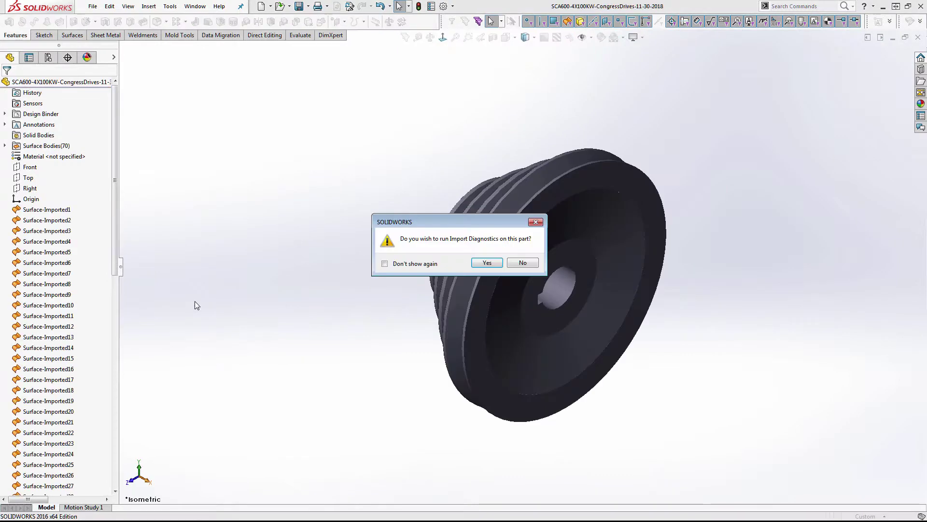
click(517, 267)
mouse_move(503, 271)
middle_down()
mouse_move(485, 220)
mouse_move(516, 244)
mouse_move(203, 235)
middle_up()
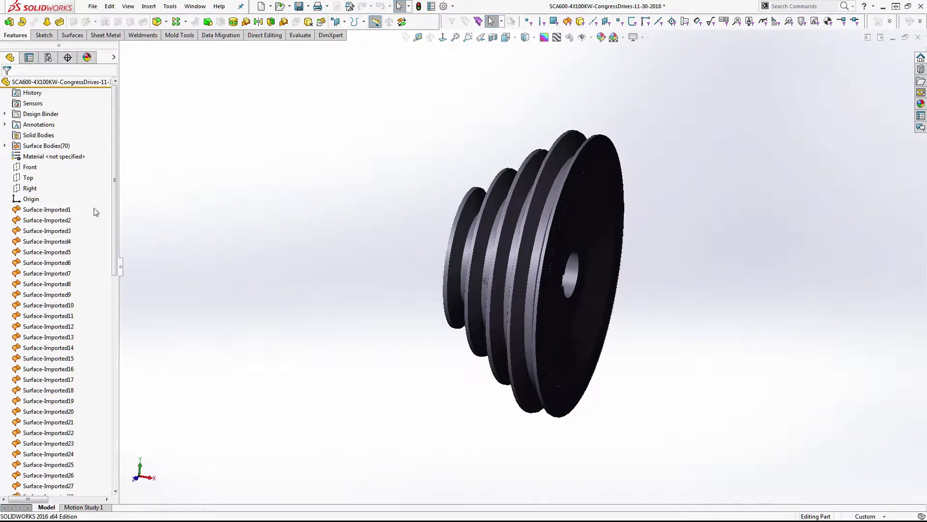
mouse_move(472, 226)
middle_down()
mouse_move(362, 184)
mouse_move(346, 160)
mouse_move(354, 195)
mouse_move(491, 222)
mouse_move(390, 233)
middle_up()
scroll(657, 270, down, 3)
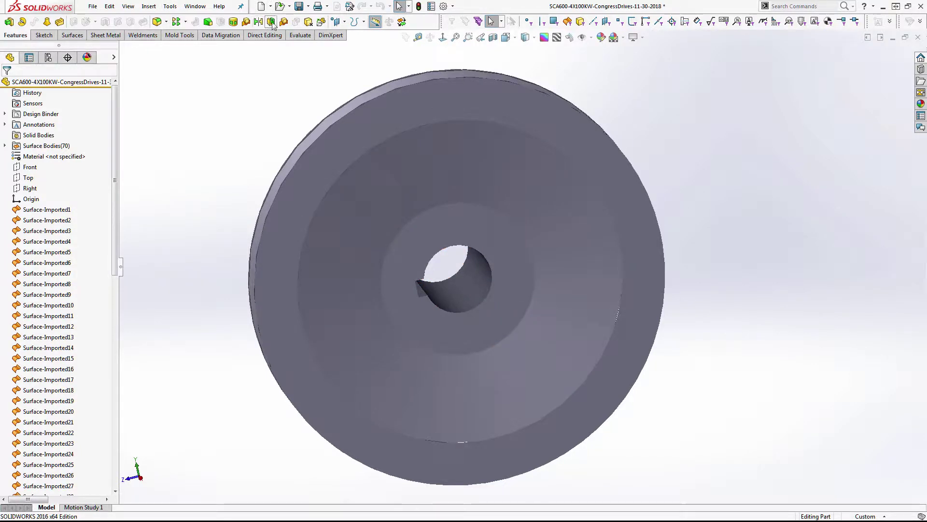
Step: Start Knit Surface and box-select all the imported pulley surfaces
click(150, 6)
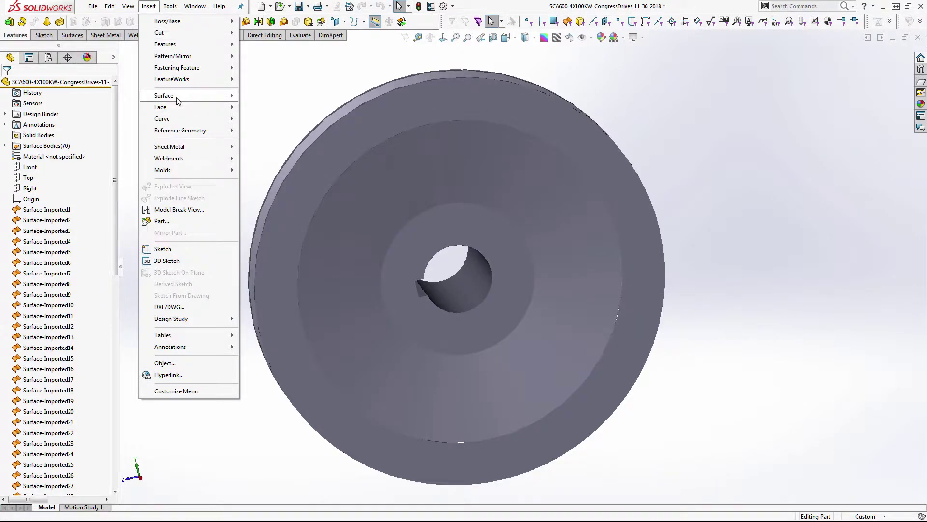
mouse_move(164, 95)
click(261, 314)
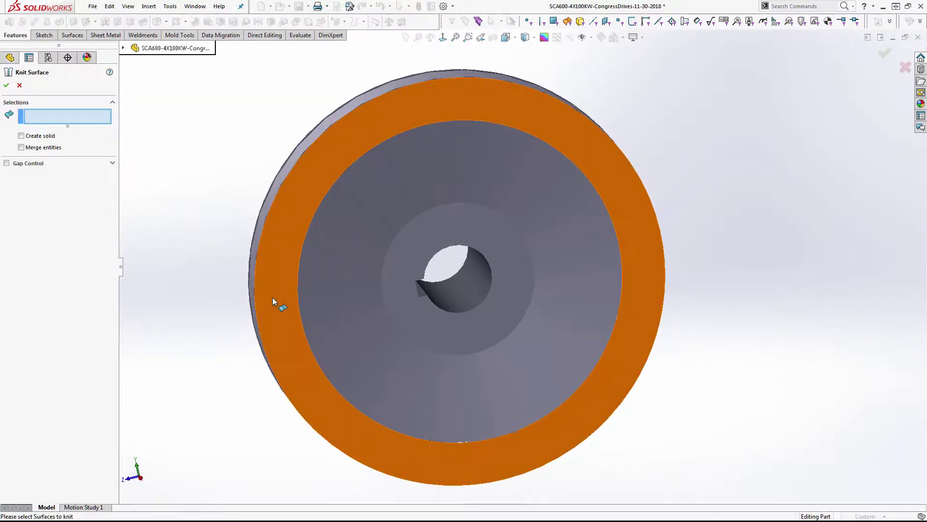
drag(640, 170, 349, 382)
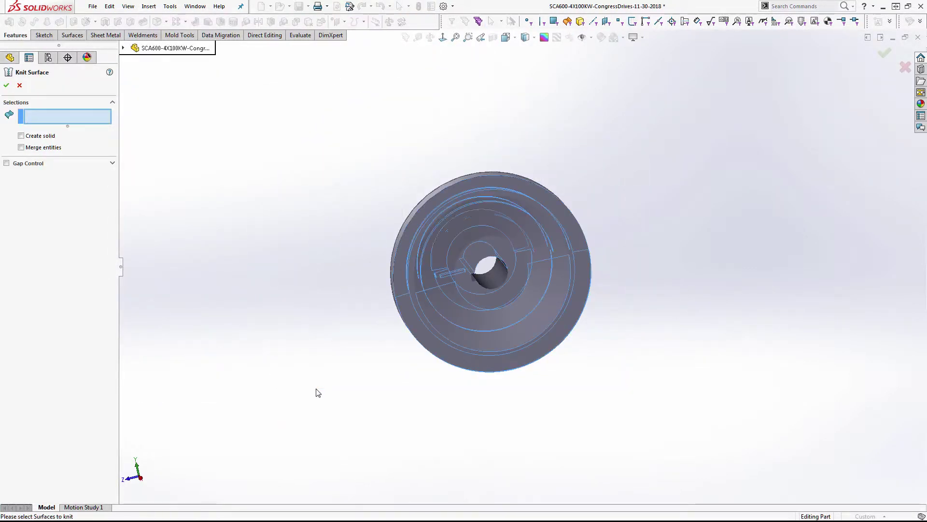
scroll(478, 280, down, 5)
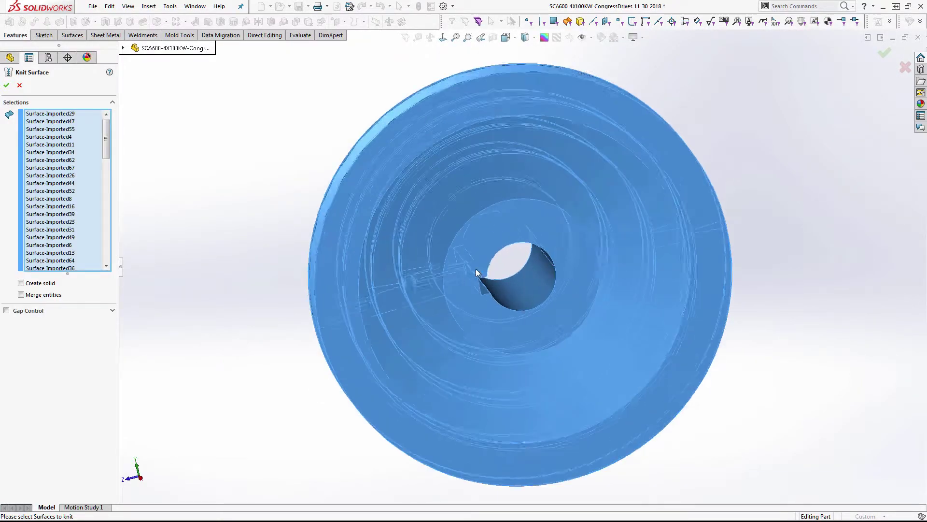
middle_drag(480, 280, 435, 279)
scroll(347, 293, down, 3)
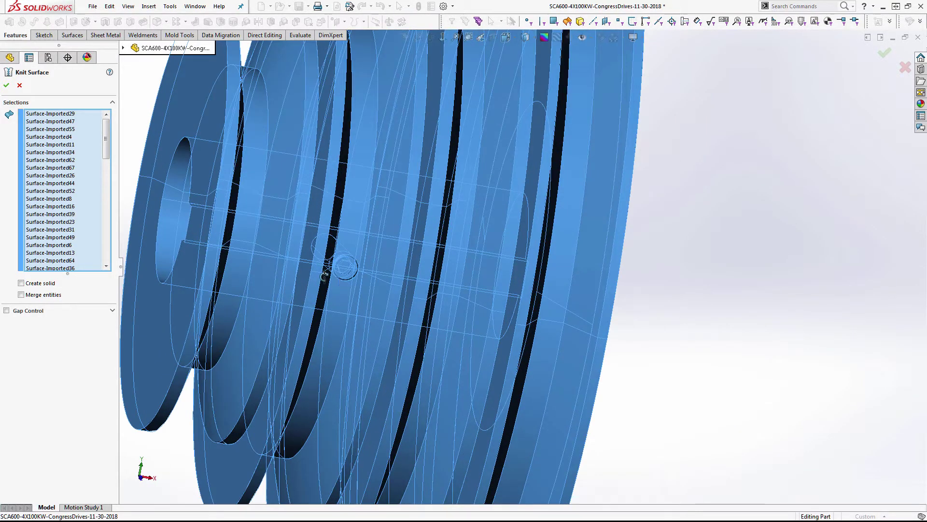
middle_drag(323, 276, 322, 276)
scroll(387, 255, down, 3)
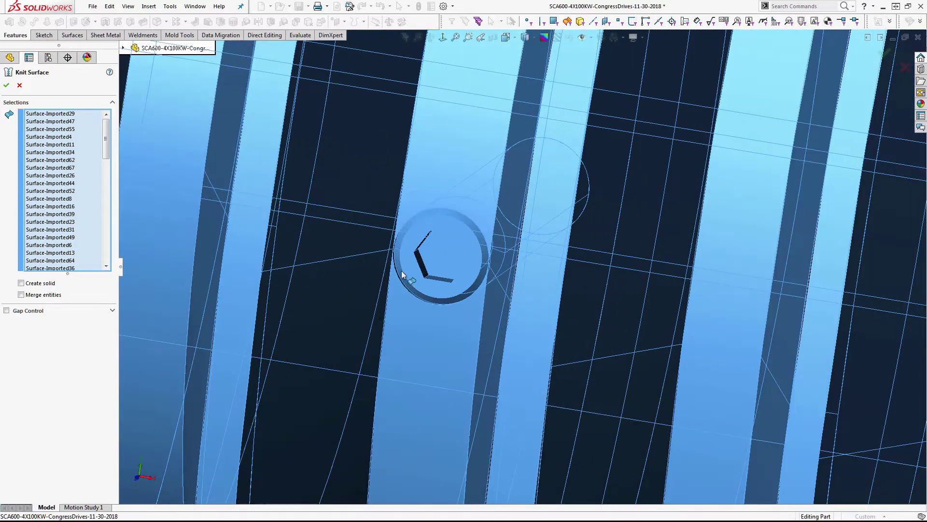
Step: Add the hex-socket hole faces, including Surface-Imported59 and its cylindrical wall, to the knit
click(428, 281)
mouse_move(452, 264)
middle_down()
mouse_move(441, 360)
mouse_move(441, 190)
middle_up()
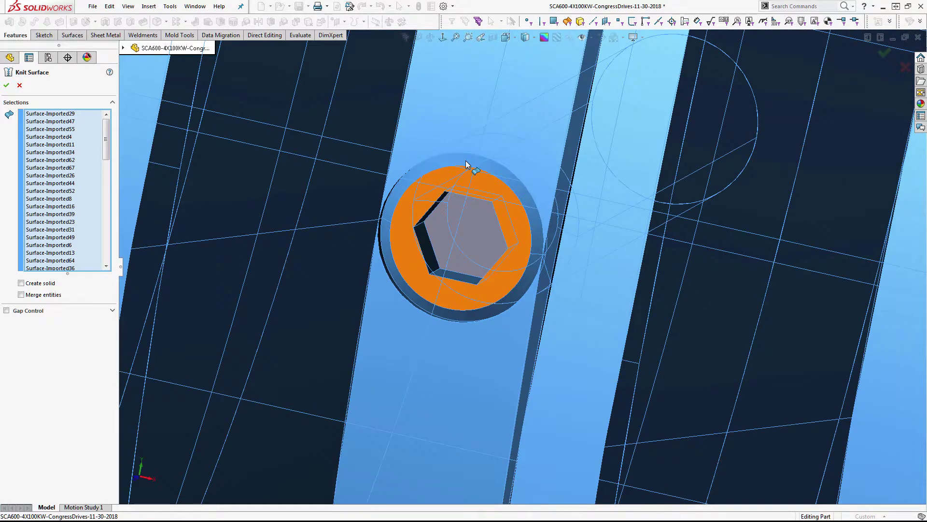
click(465, 160)
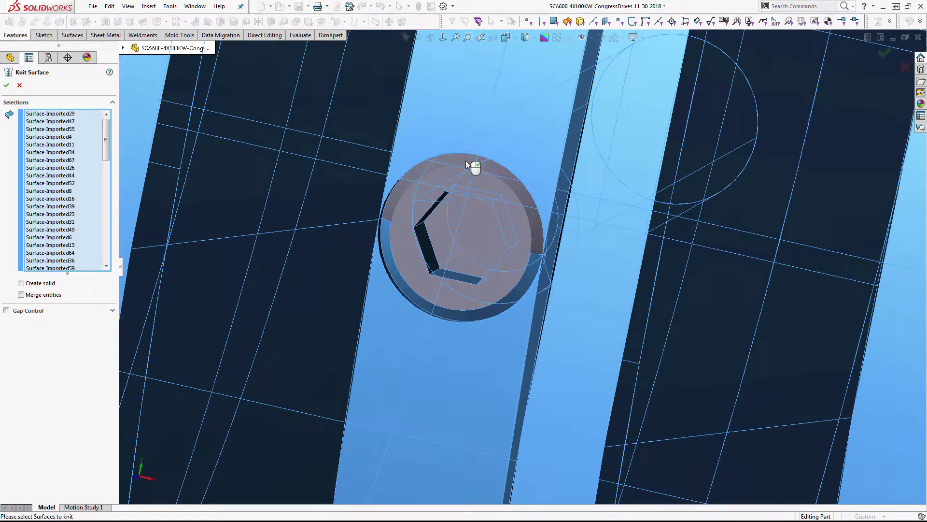
click(532, 262)
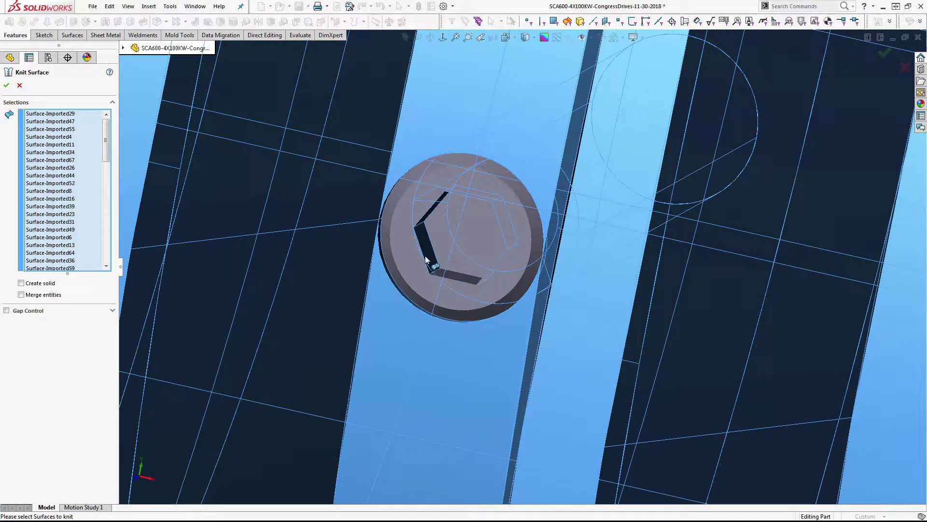
middle_drag(422, 226, 430, 149)
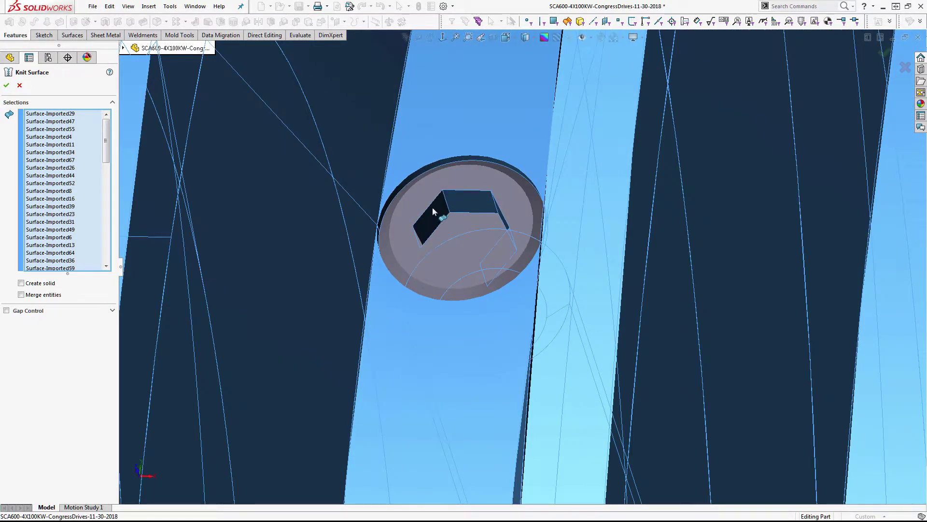
middle_drag(470, 205, 526, 234)
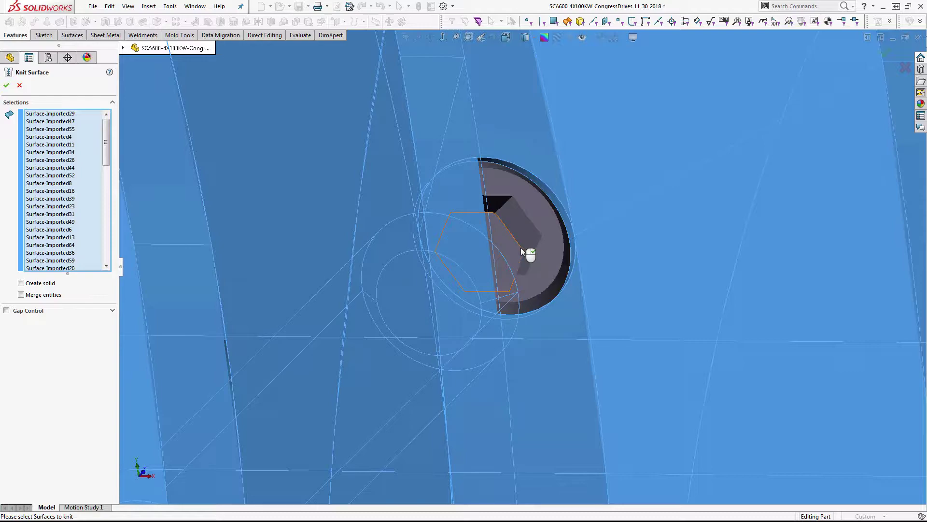
mouse_move(521, 247)
middle_down()
mouse_move(467, 324)
mouse_move(310, 368)
mouse_move(317, 404)
mouse_move(343, 396)
mouse_move(333, 389)
mouse_move(348, 397)
mouse_move(466, 373)
mouse_move(501, 403)
mouse_move(515, 368)
mouse_move(491, 422)
mouse_move(510, 428)
middle_up()
Step: Leave Knit Surface and hide socket bodies Surface-Imported60, 67, 56, 62 and 61
key(Return)
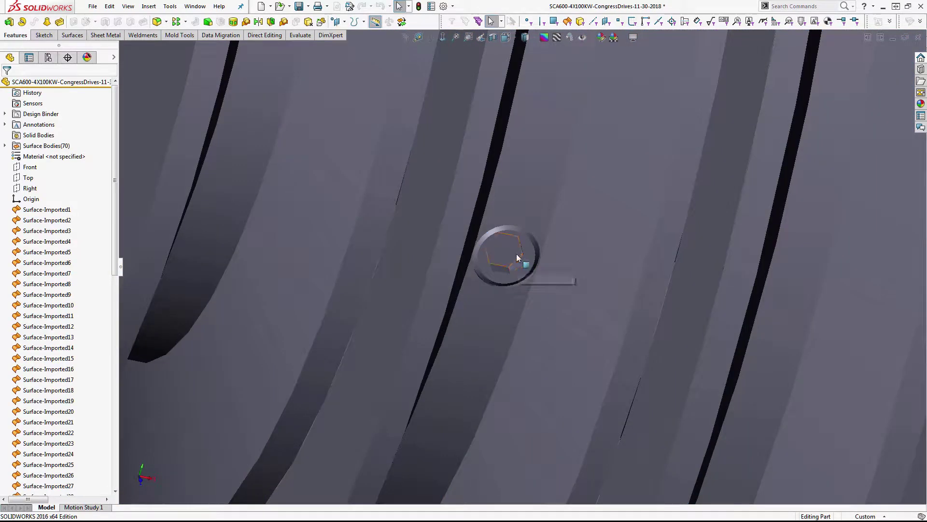
click(512, 258)
click(568, 226)
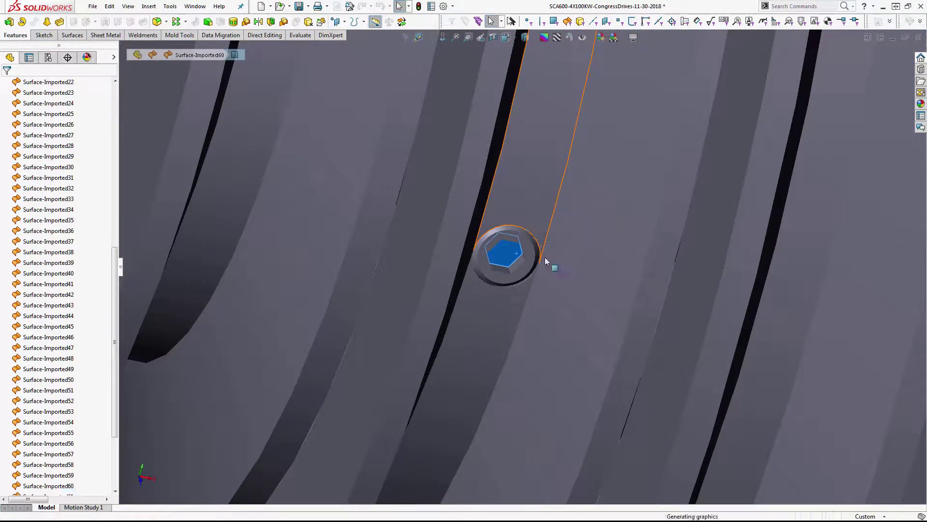
click(522, 264)
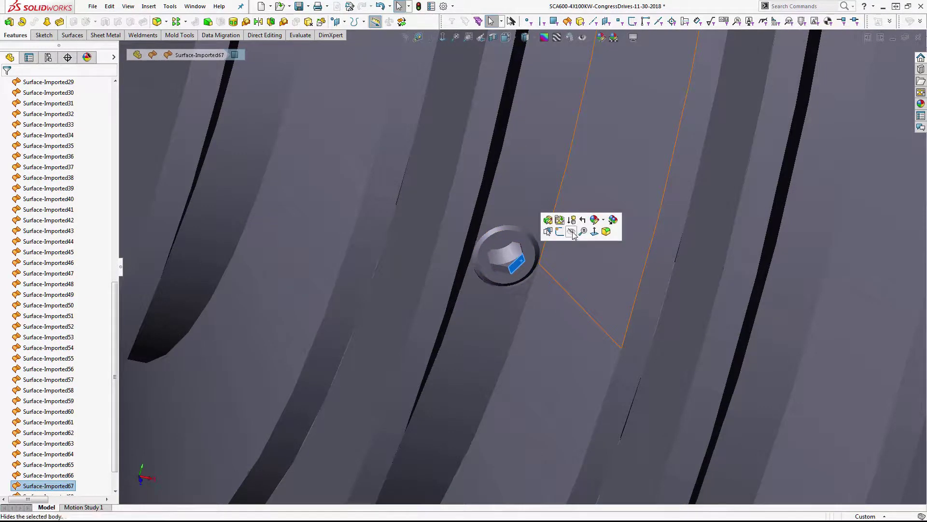
click(571, 231)
click(531, 251)
click(570, 230)
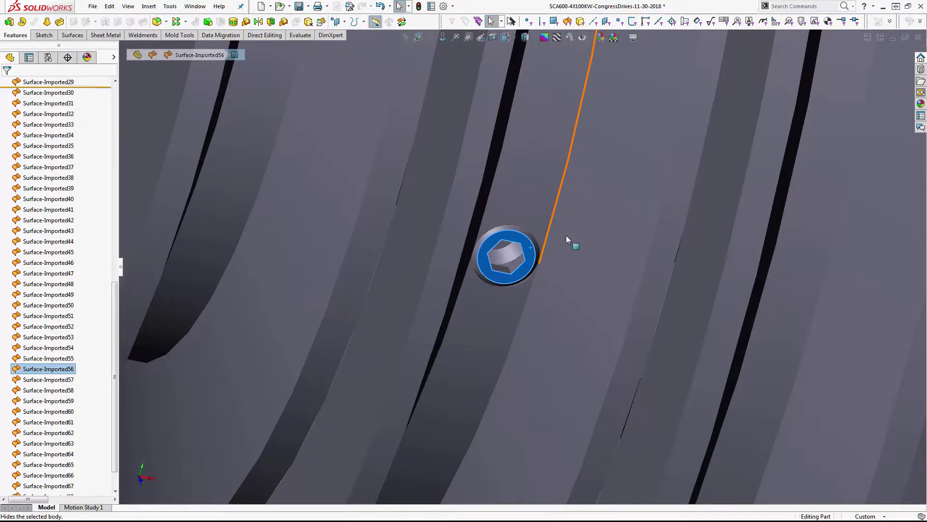
click(535, 244)
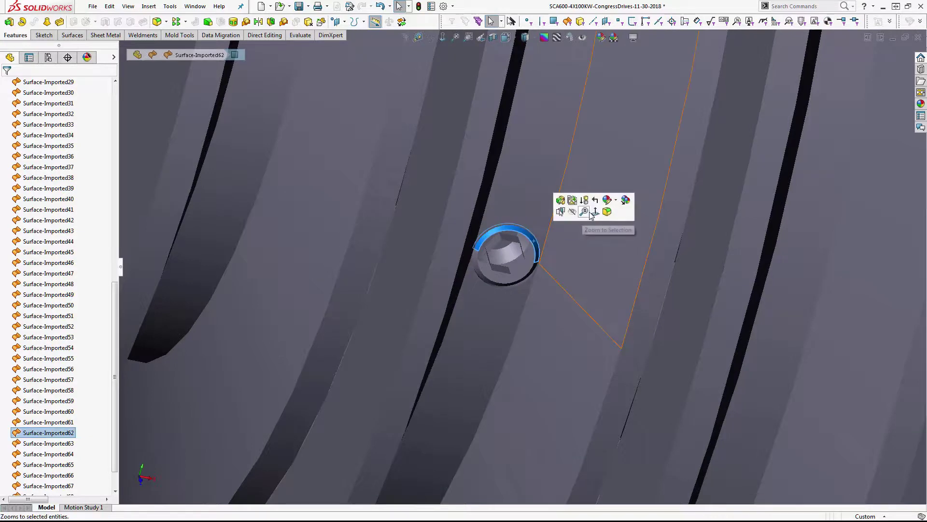
click(573, 213)
scroll(531, 272, down, 5)
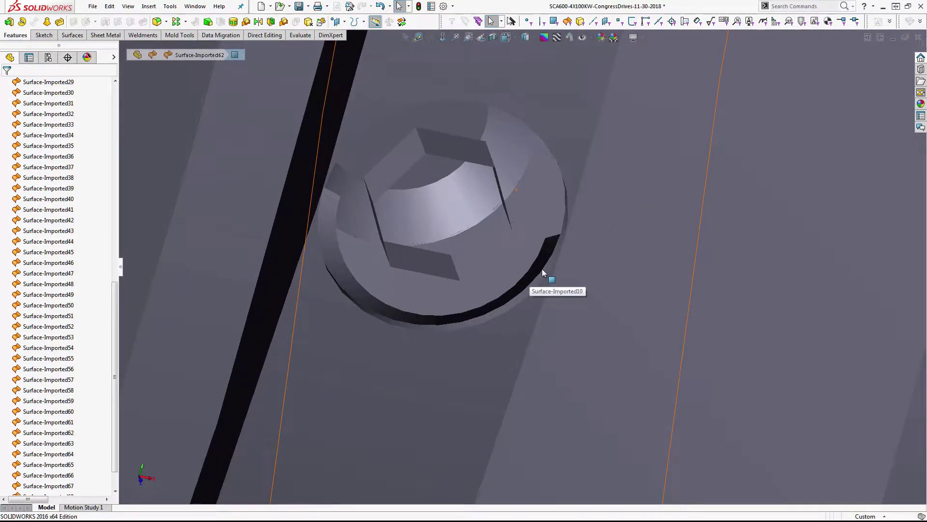
click(542, 272)
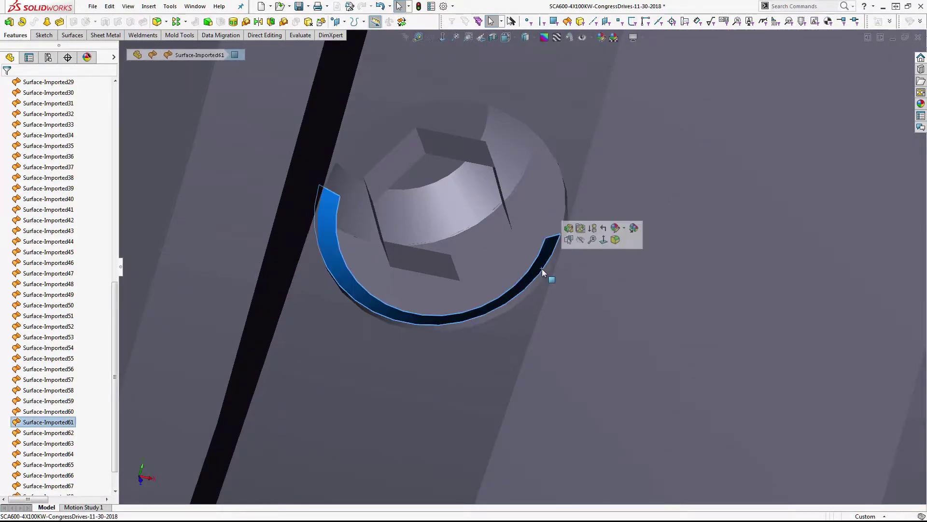
click(579, 240)
Step: Reorient the view around the hex socket and hide Surface-Imported69
scroll(570, 201, down, 5)
scroll(548, 222, down, 3)
scroll(588, 229, down, 2)
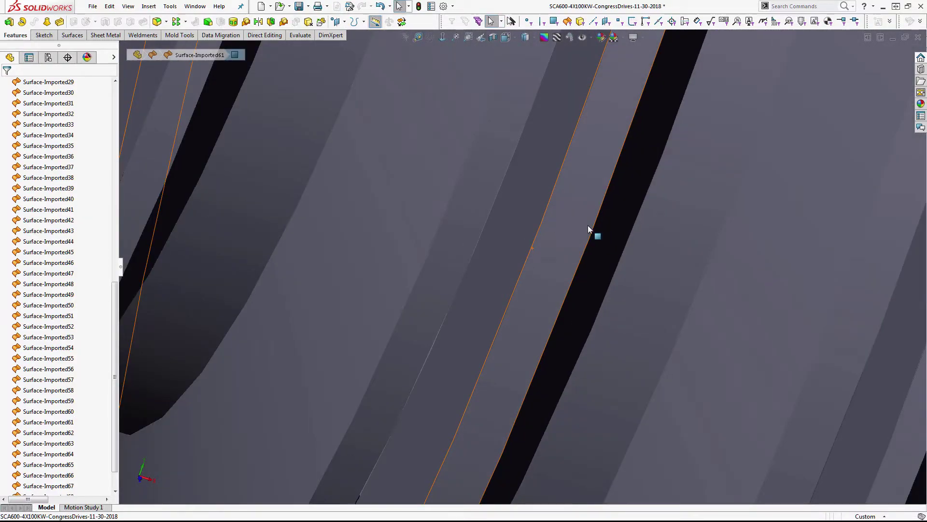
scroll(579, 221, up, 5)
scroll(439, 242, down, 3)
scroll(555, 124, down, 3)
scroll(546, 138, down, 2)
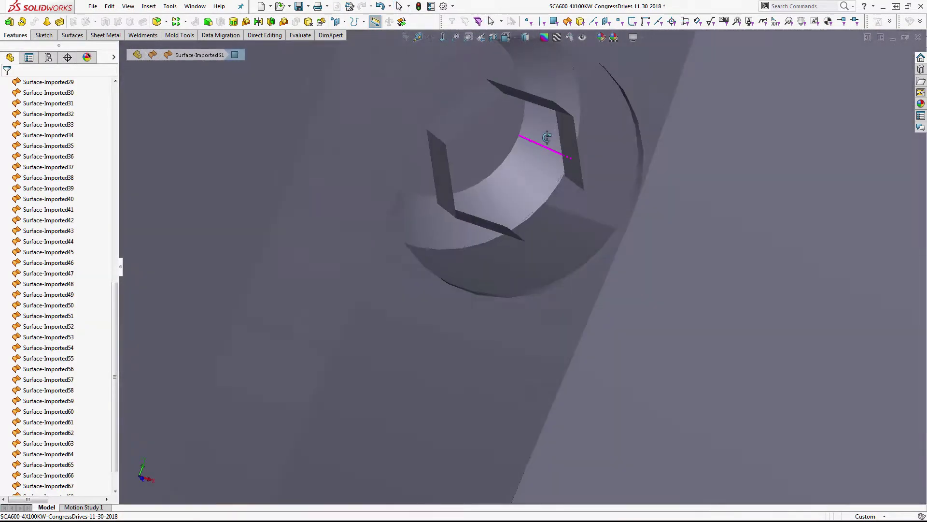
mouse_move(547, 138)
middle_down()
mouse_move(552, 108)
mouse_move(540, 187)
mouse_move(511, 201)
mouse_move(499, 119)
mouse_move(483, 116)
mouse_move(527, 137)
mouse_move(518, 170)
mouse_move(521, 136)
middle_up()
key(Escape)
click(521, 132)
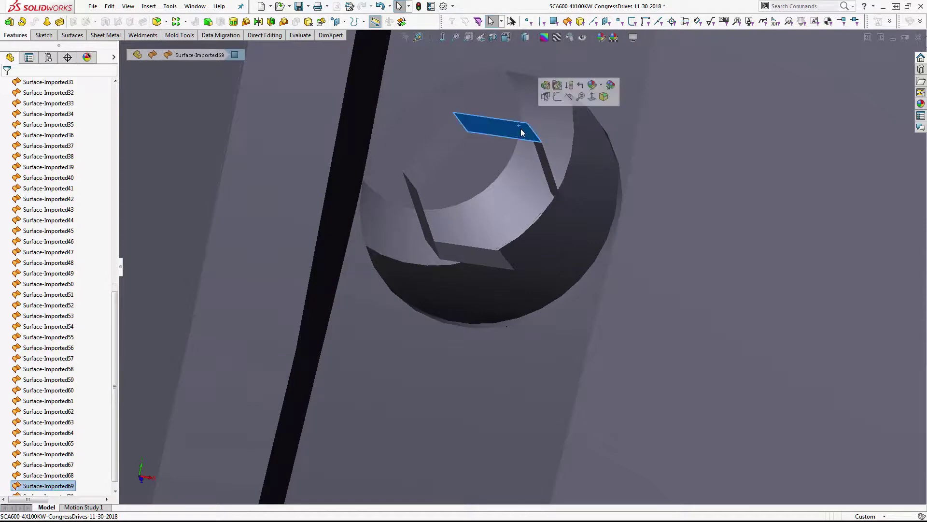
click(569, 97)
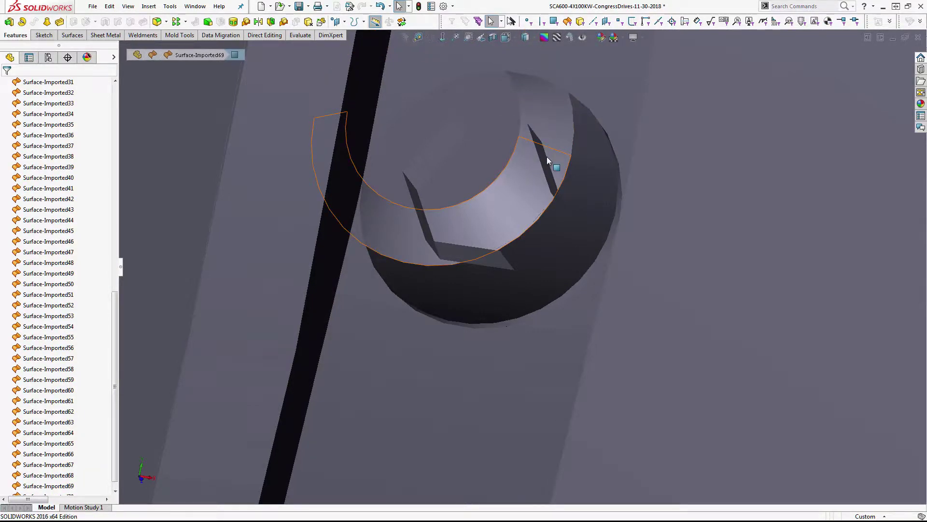
Step: Hide socket bodies Surface-Imported65, 68, 66, 70 and the rim band Surface-Imported64
click(548, 160)
middle_drag(548, 160, 522, 256)
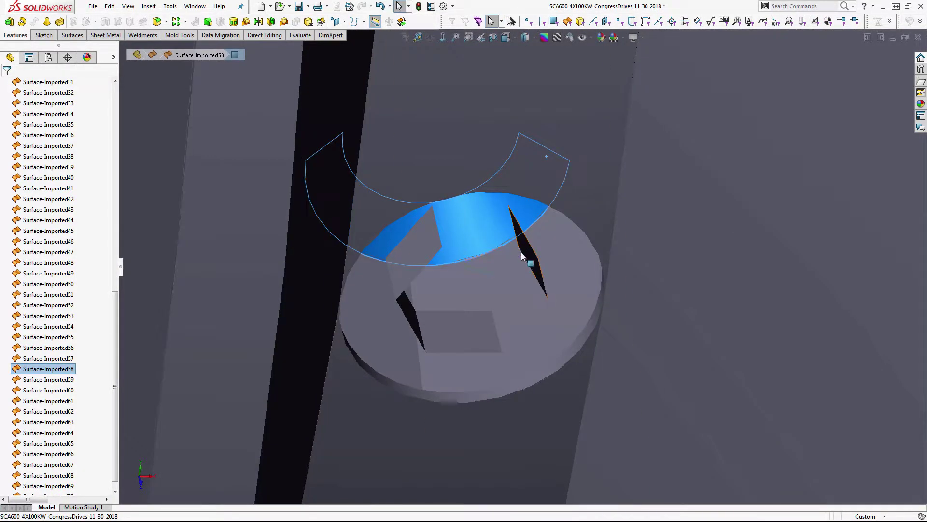
click(521, 248)
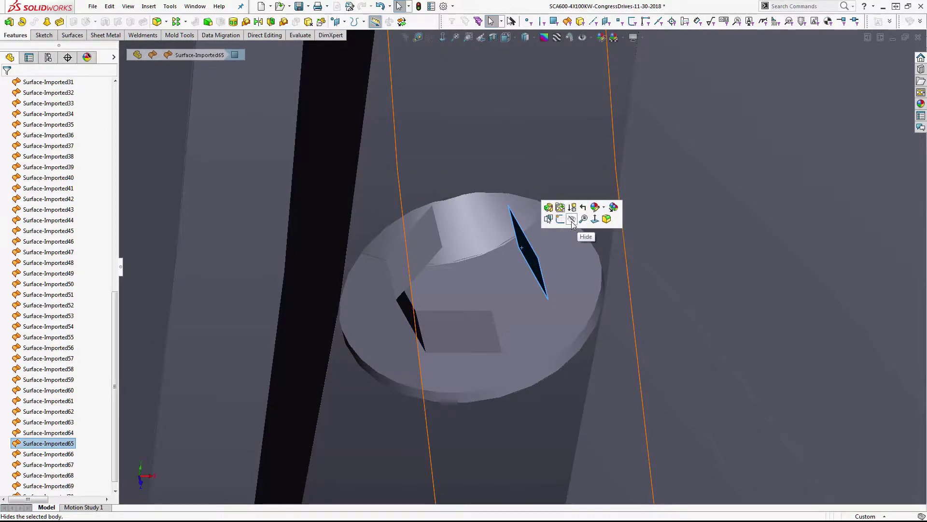
click(572, 220)
click(421, 251)
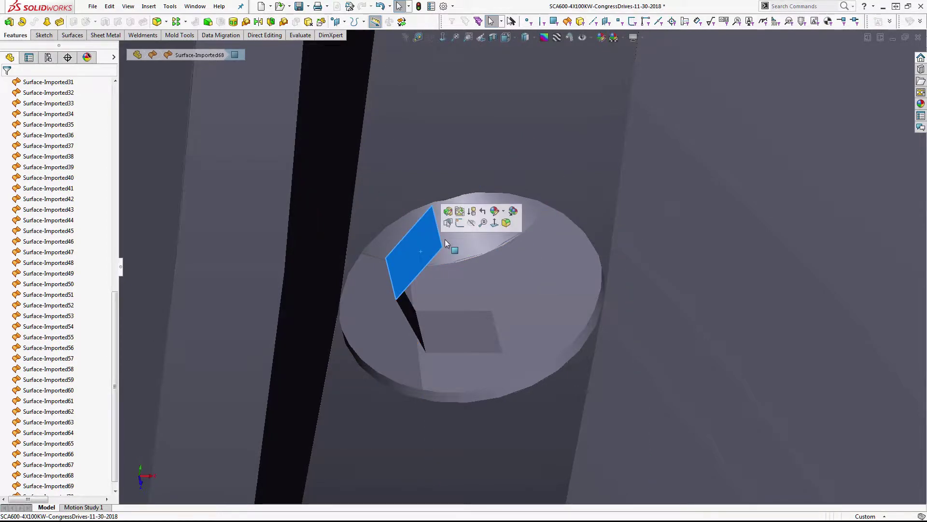
click(473, 225)
click(410, 309)
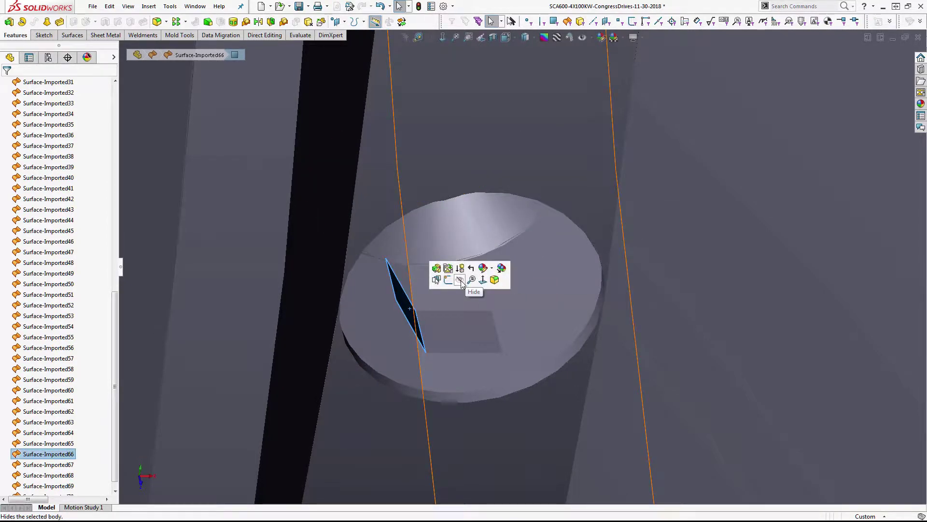
click(460, 280)
click(441, 324)
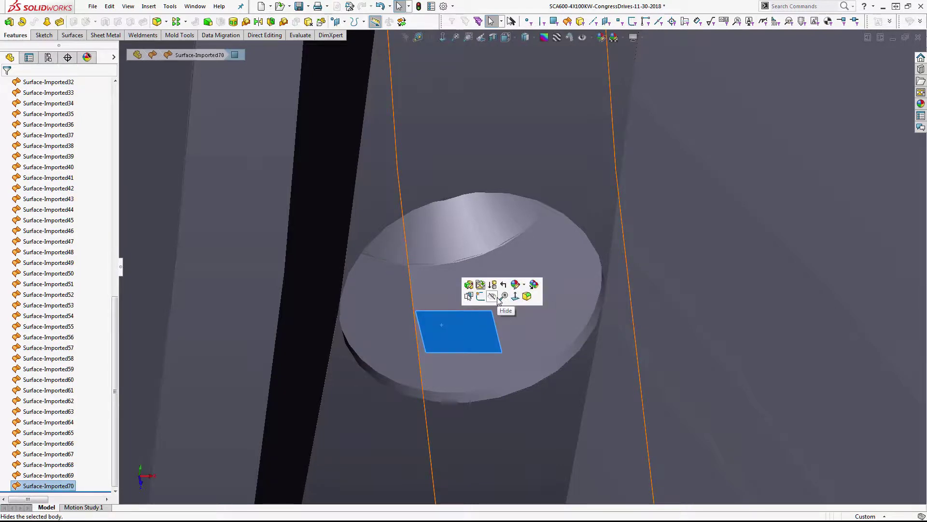
click(498, 297)
click(500, 385)
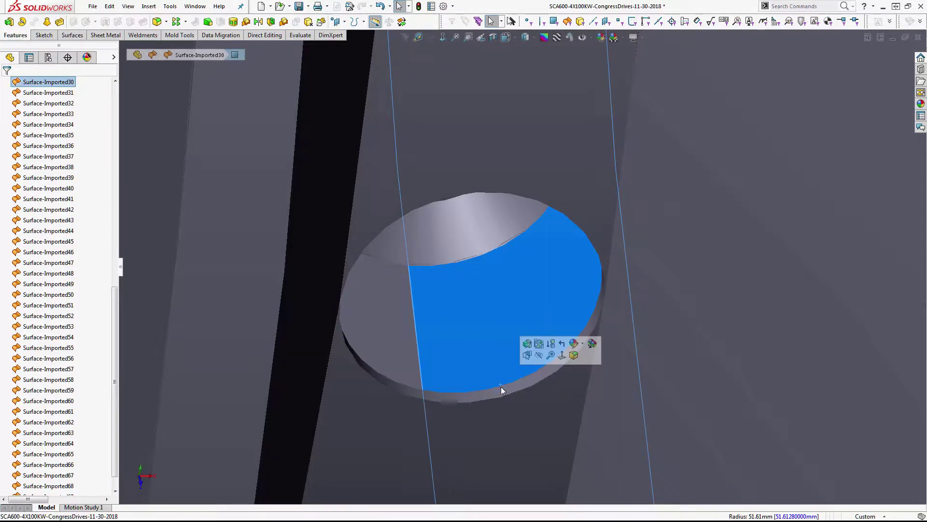
click(504, 393)
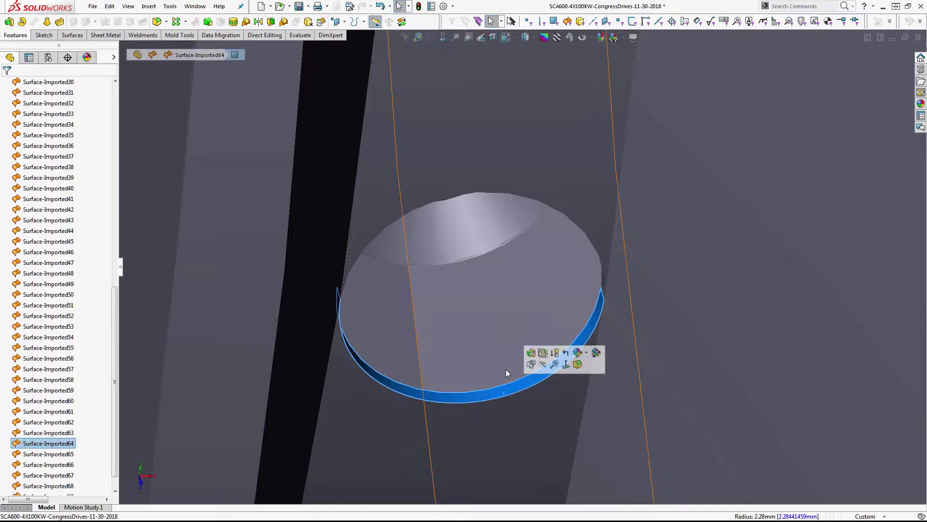
click(542, 365)
Step: Switch to Shaded With Edges display and hide the arc face Surface-Imported63
scroll(562, 271, down, 5)
scroll(566, 269, down, 3)
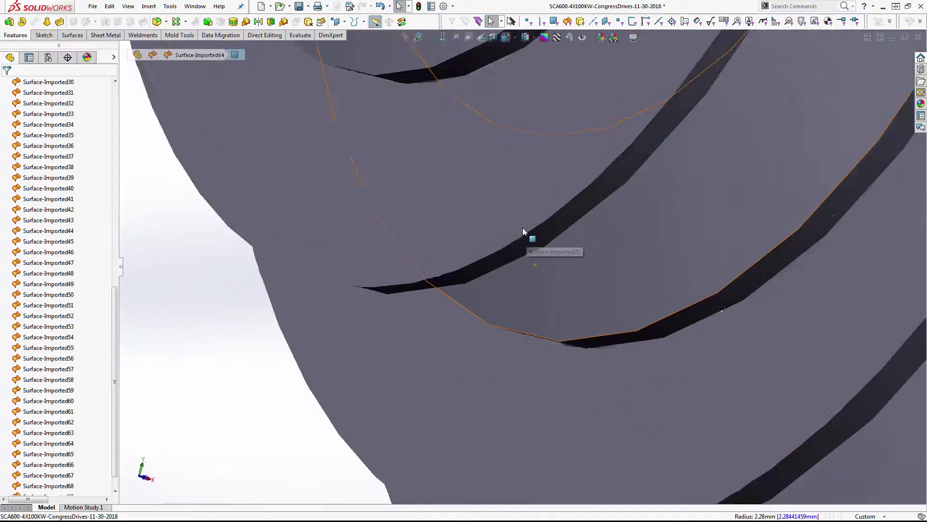
scroll(610, 154, up, 5)
scroll(626, 148, down, 2)
scroll(611, 145, down, 5)
scroll(439, 195, down, 1)
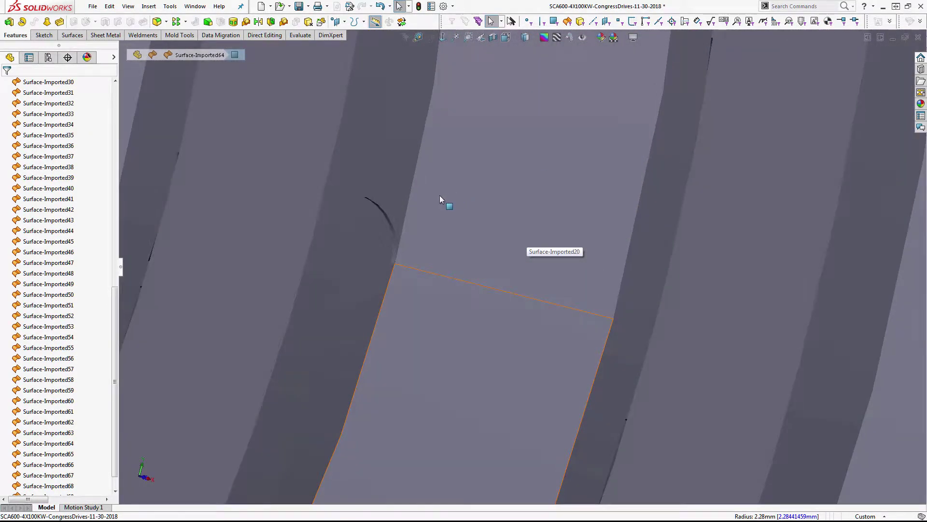
mouse_move(440, 195)
middle_down()
mouse_move(422, 197)
mouse_move(422, 140)
middle_up()
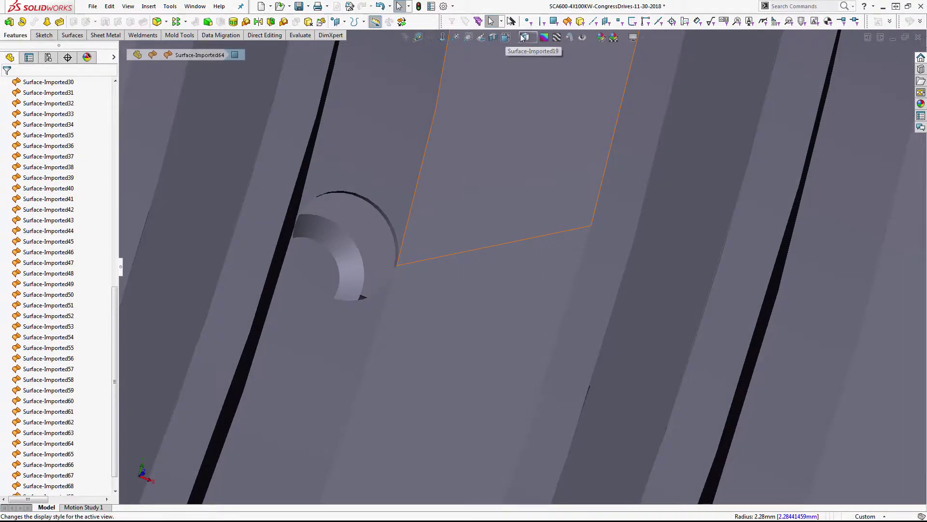
click(526, 52)
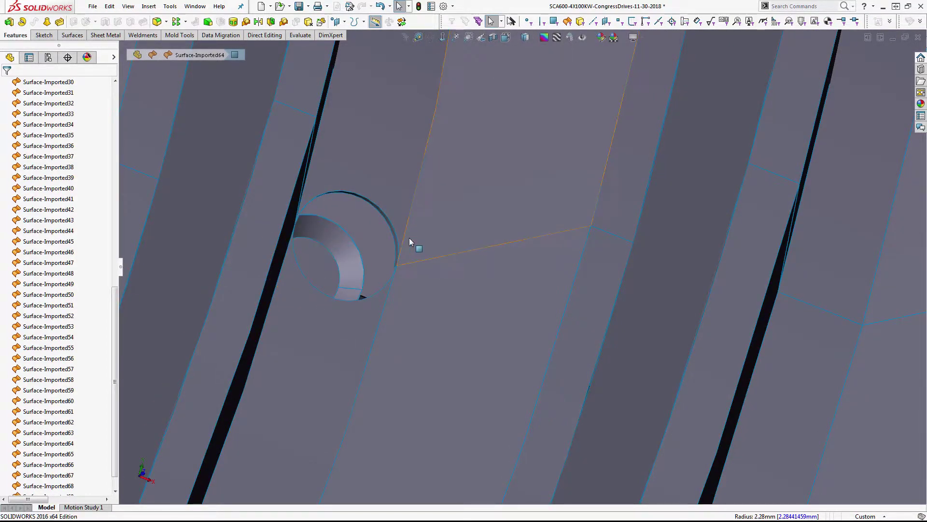
scroll(410, 238, down, 2)
click(400, 223)
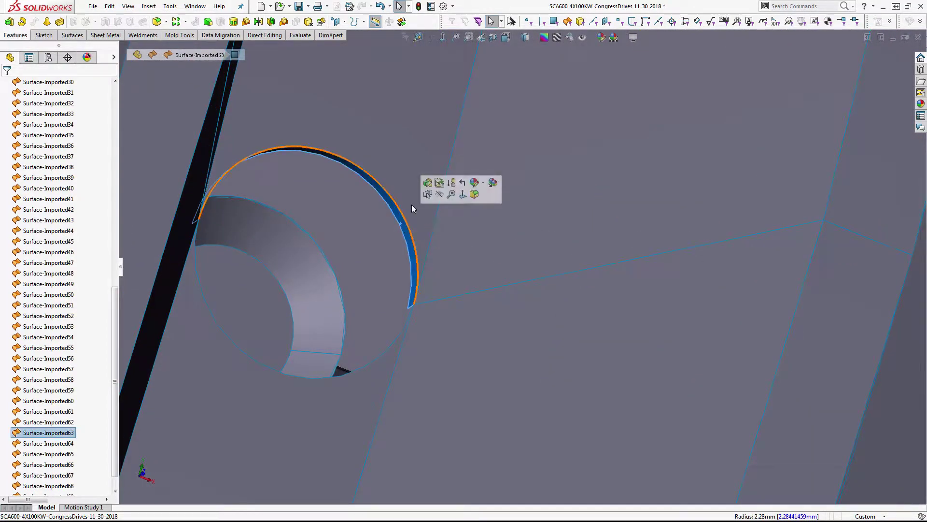
click(443, 195)
Step: Hide the lower arc face beside the small hole and the hole's cylindrical face Surface-Imported55
mouse_move(306, 246)
middle_down()
mouse_move(301, 305)
mouse_move(310, 309)
middle_up()
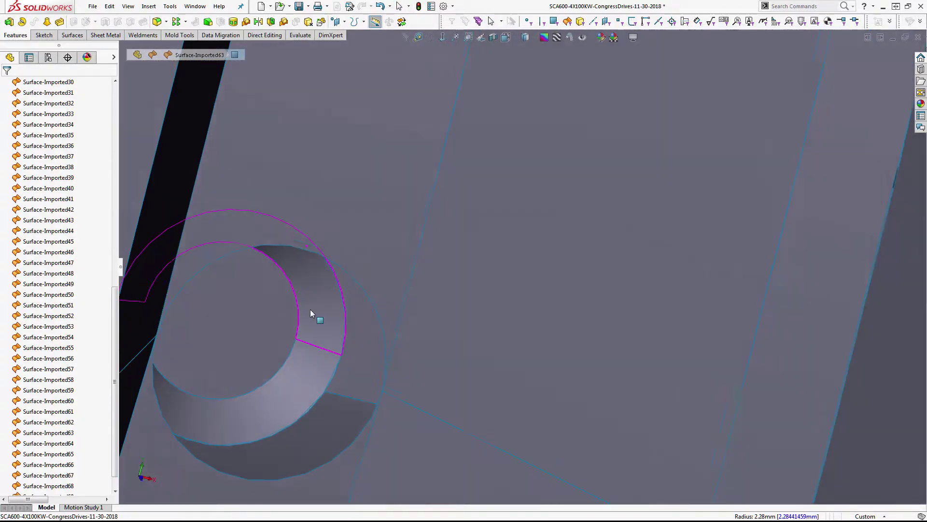
click(316, 305)
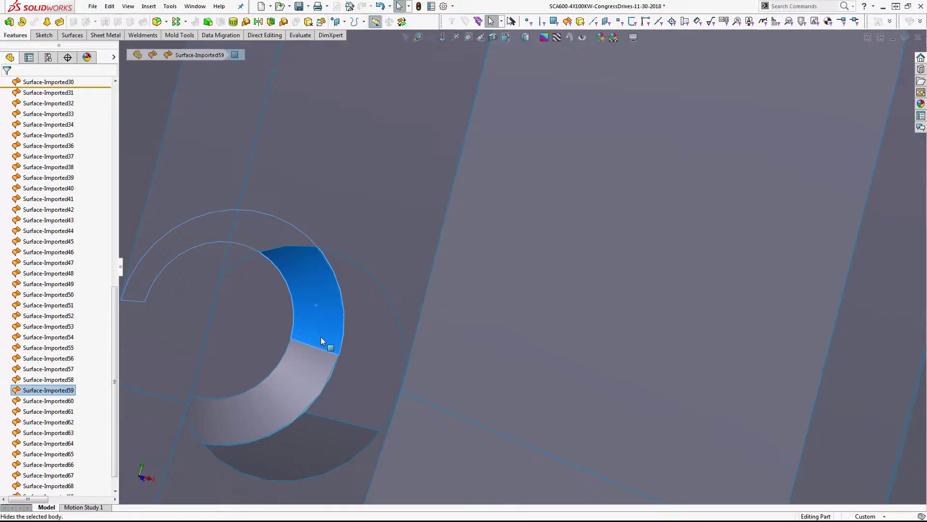
click(325, 364)
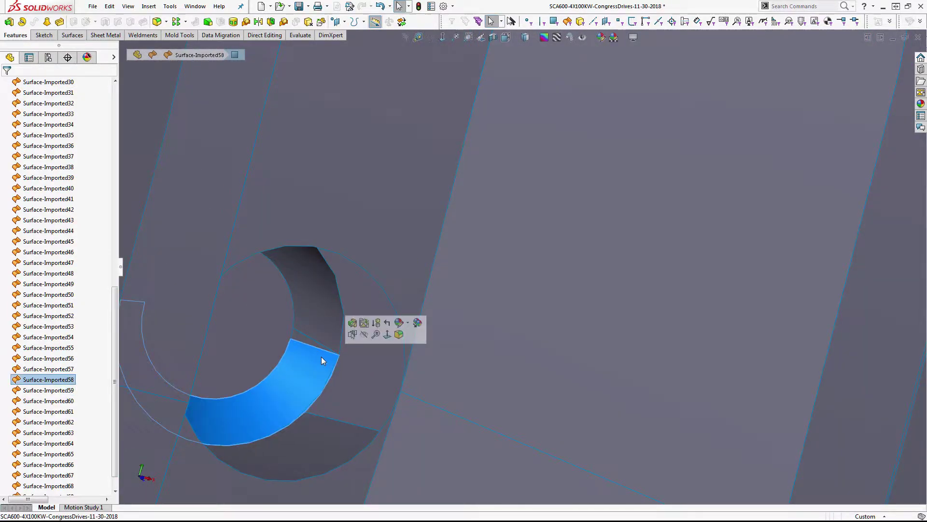
click(365, 335)
mouse_move(364, 348)
middle_down()
mouse_move(362, 305)
mouse_move(373, 325)
mouse_move(357, 341)
mouse_move(367, 339)
mouse_move(334, 323)
mouse_move(379, 325)
mouse_move(352, 311)
mouse_move(368, 291)
mouse_move(352, 316)
mouse_move(361, 338)
middle_up()
click(373, 355)
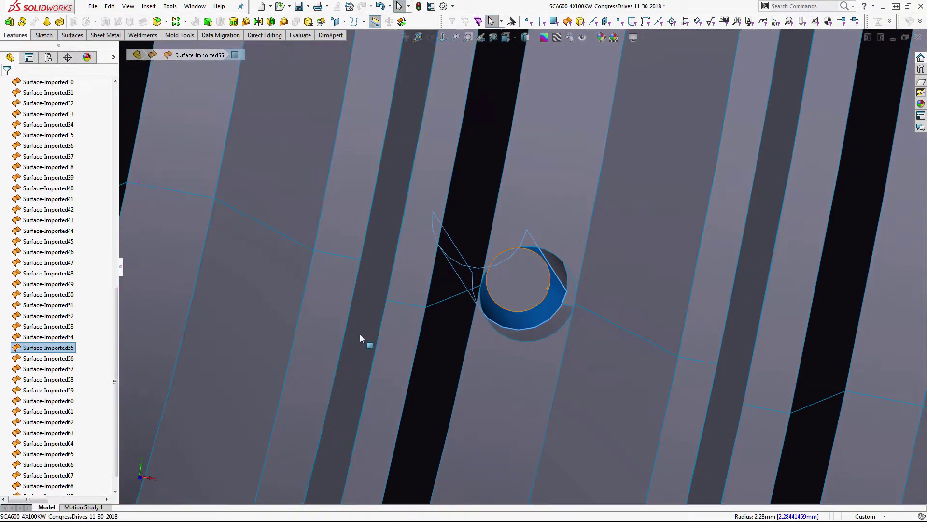
click(531, 292)
mouse_move(516, 273)
middle_down()
mouse_move(509, 245)
mouse_move(571, 169)
mouse_move(560, 210)
mouse_move(520, 270)
middle_up()
click(571, 170)
click(473, 415)
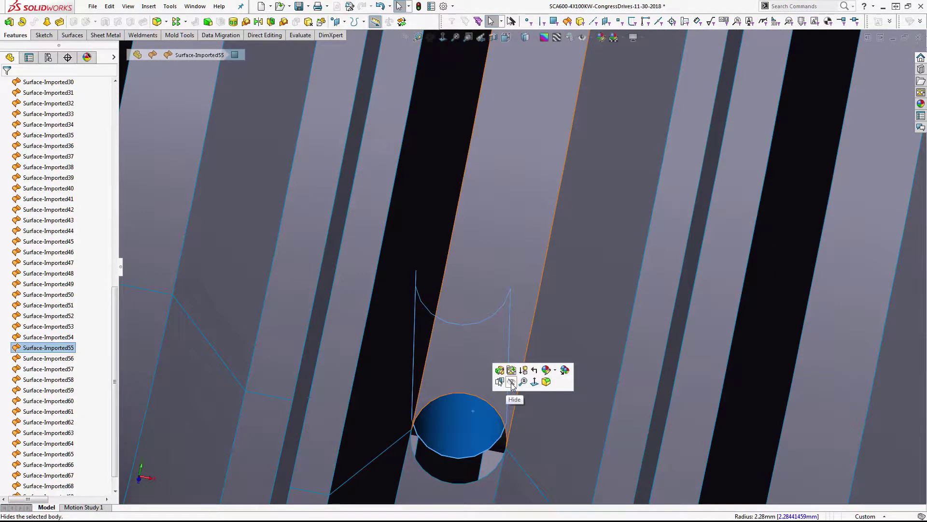
mouse_move(512, 394)
middle_down()
mouse_move(466, 381)
mouse_move(455, 318)
middle_up()
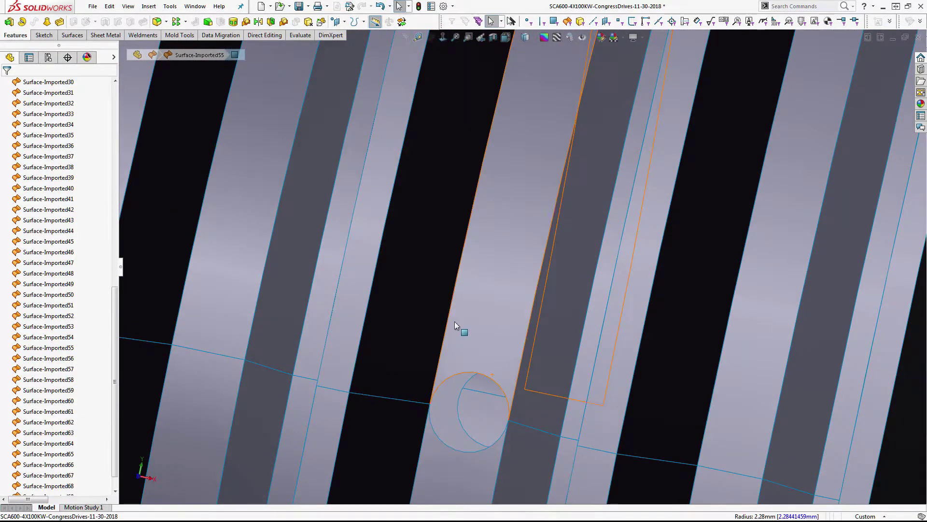
Step: Zoom and orbit back out to a face-on view of the whole pulley hub
scroll(542, 352, up, 3)
scroll(587, 292, up, 2)
middle_drag(587, 292, 542, 304)
scroll(551, 314, down, 3)
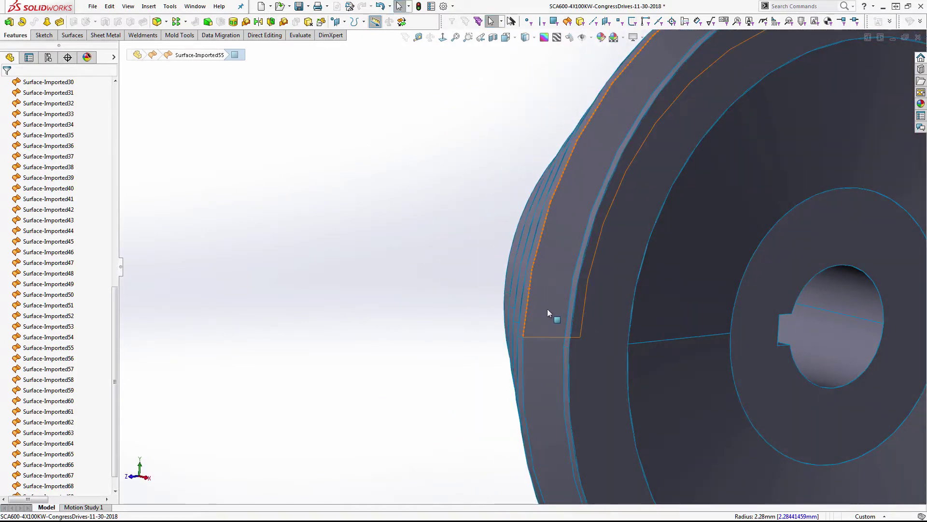
scroll(728, 314, up, 4)
scroll(656, 334, down, 4)
scroll(656, 334, up, 3)
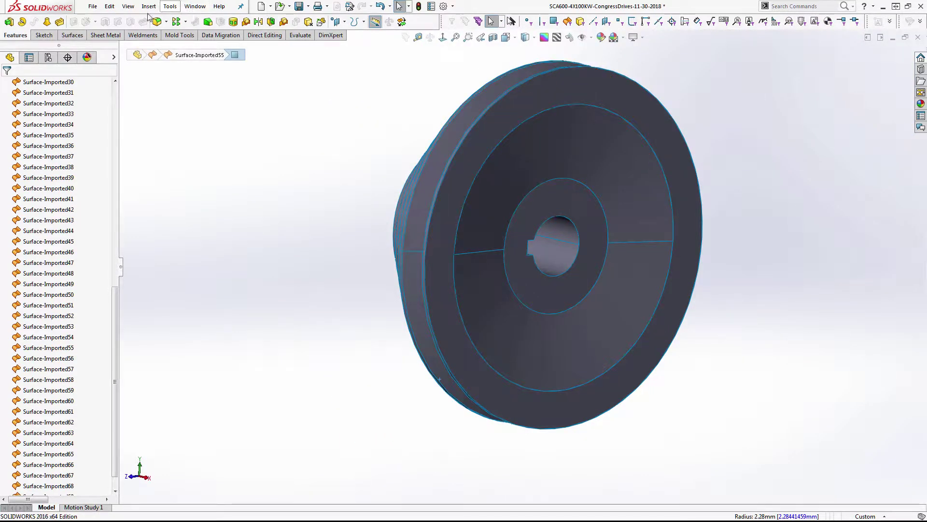
Step: Box-select every imported pulley surface, reselecting once, and knit them into Surface-Knit1
click(168, 7)
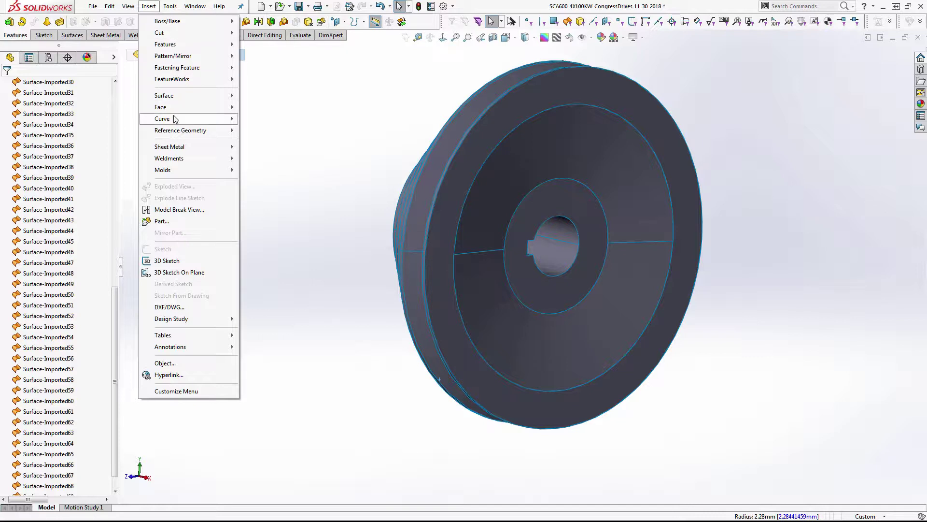
mouse_move(163, 96)
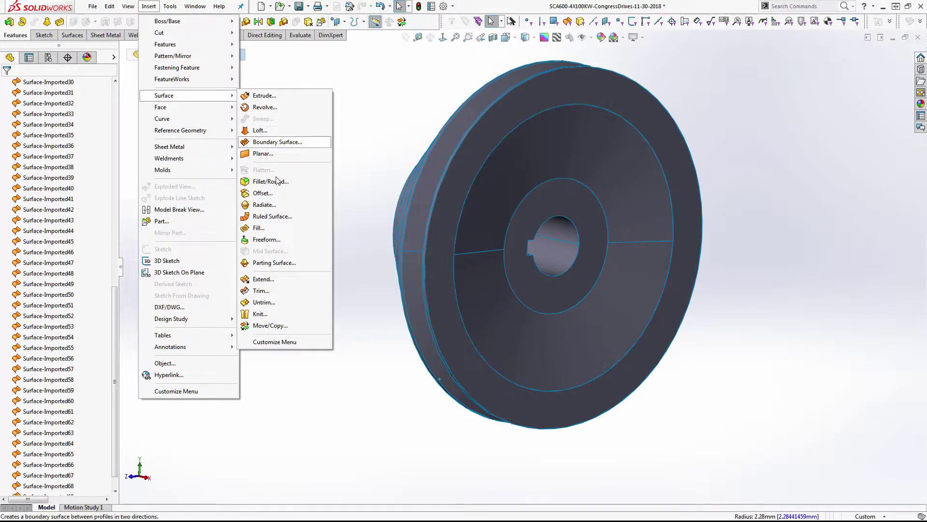
click(270, 300)
scroll(400, 159, up, 5)
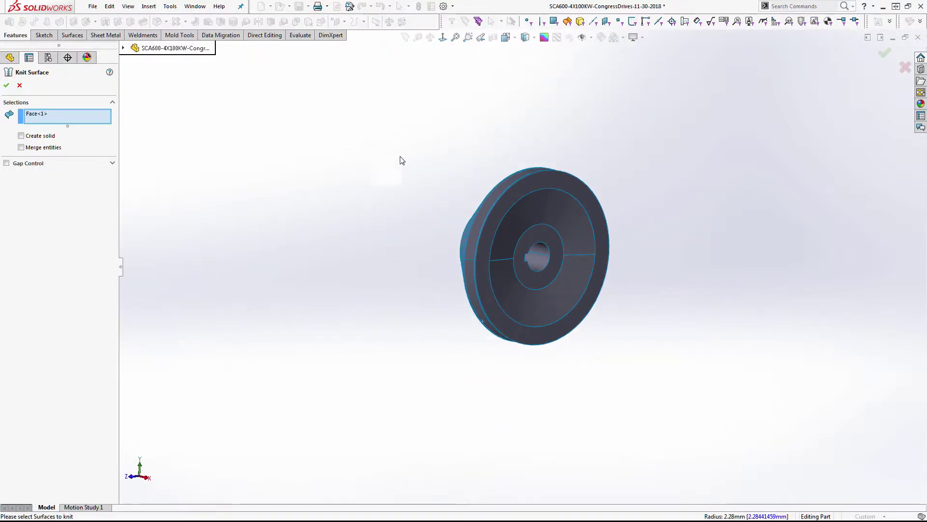
drag(398, 128, 608, 476)
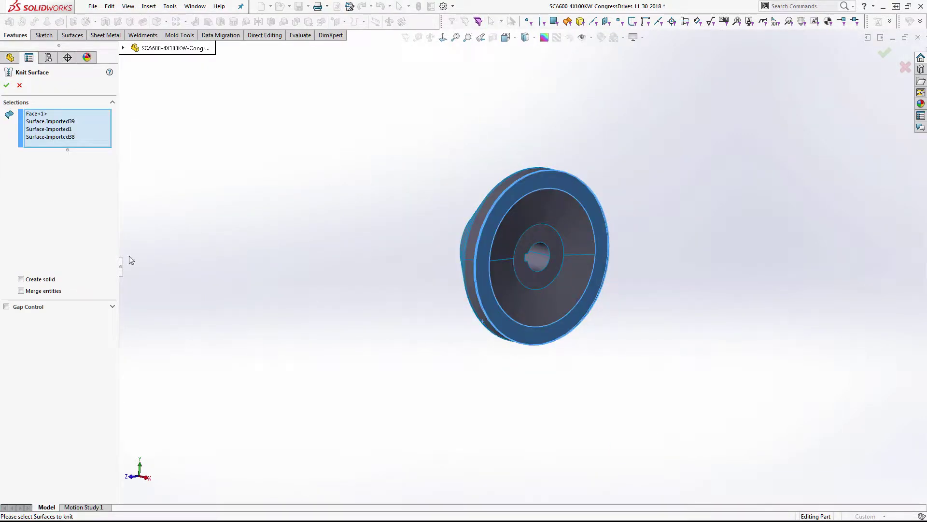
right_click(99, 121)
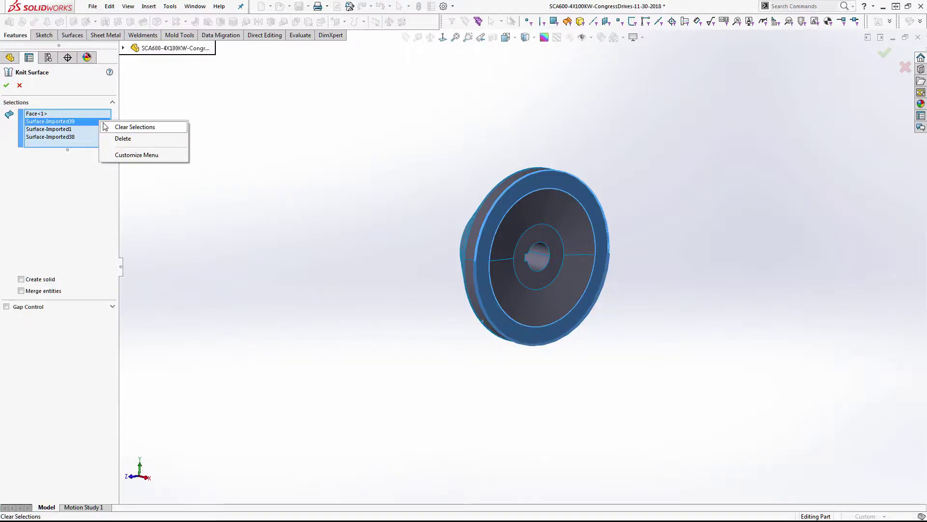
click(104, 127)
drag(407, 128, 691, 430)
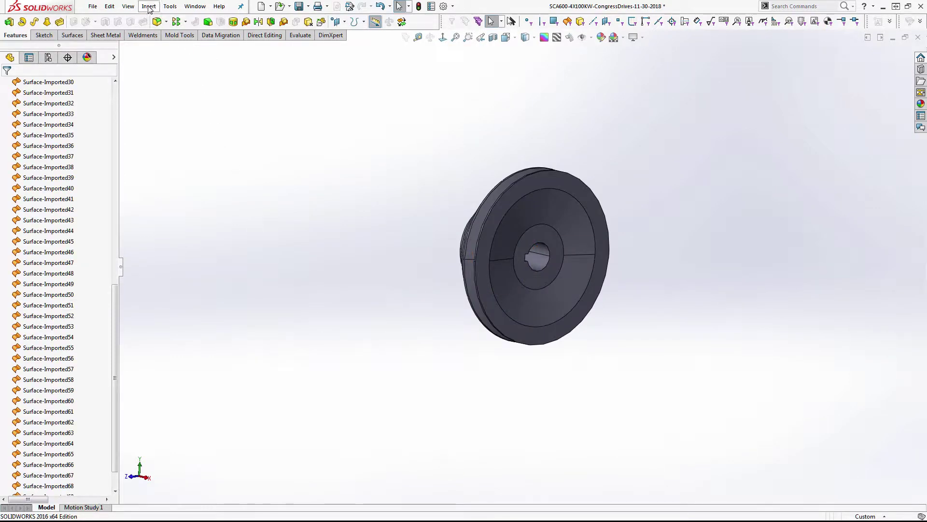
scroll(89, 268, down, 1)
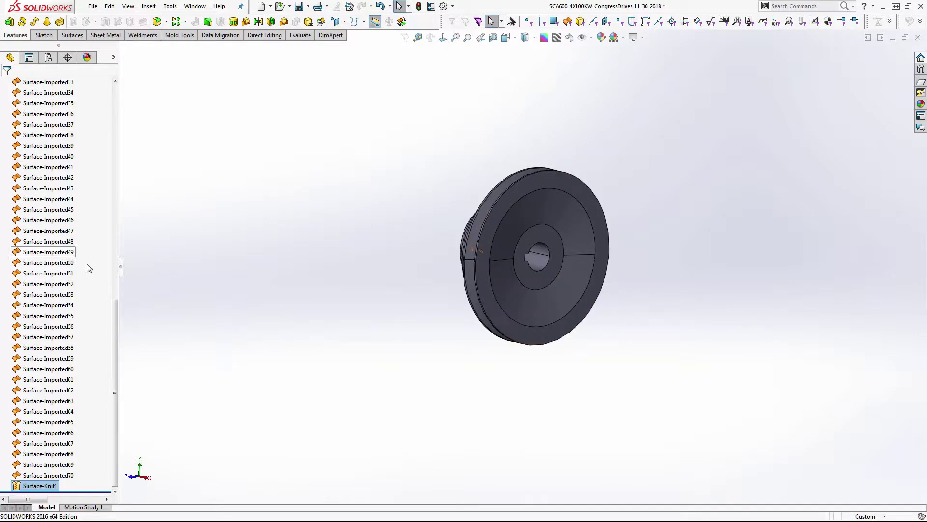
Step: Edit Surface-Knit1 to turn on Merge entities and rebuild the knit
click(37, 486)
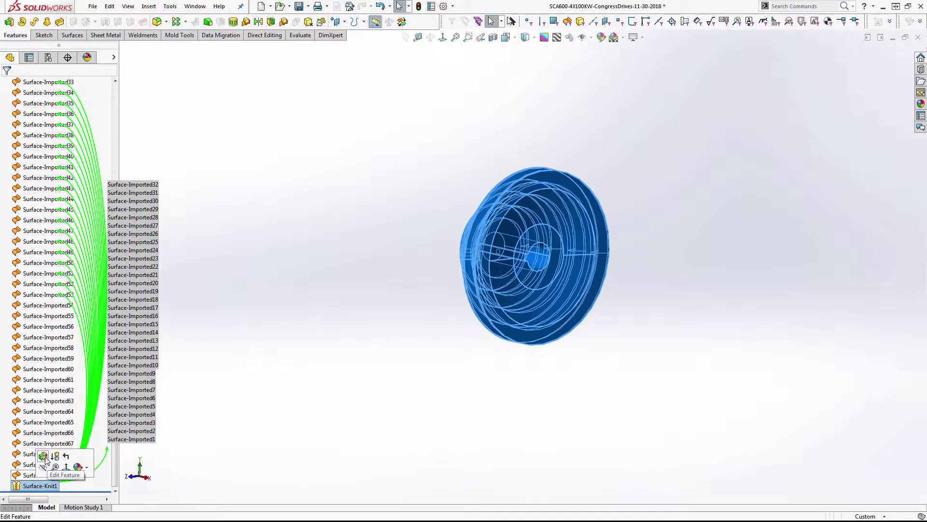
click(43, 456)
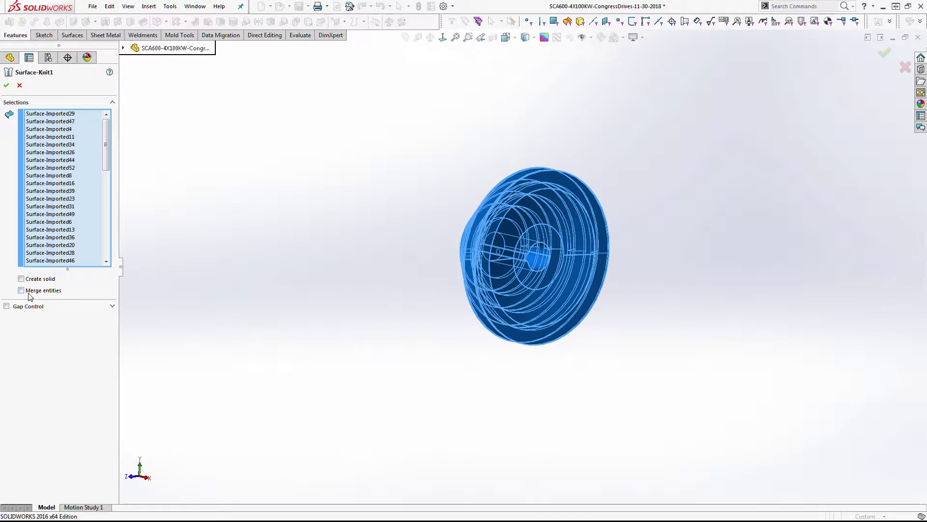
click(7, 86)
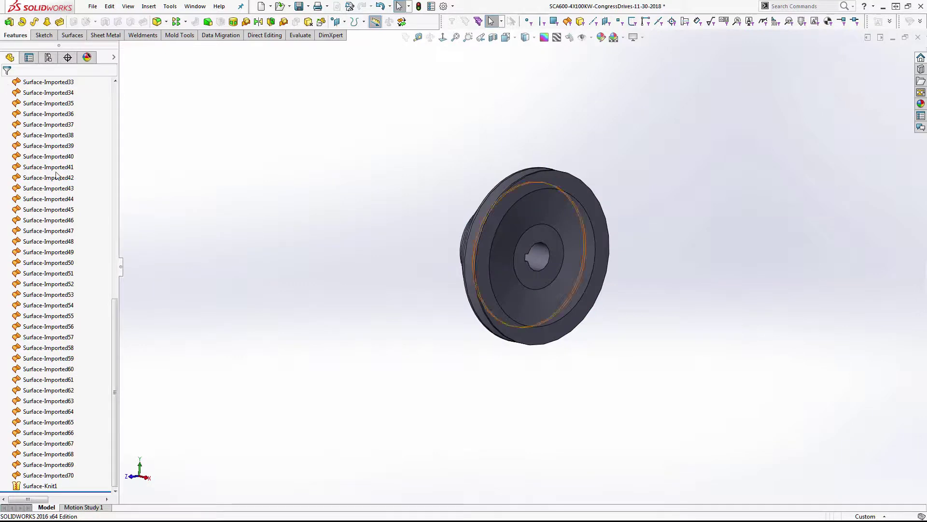
scroll(524, 274, down, 3)
click(473, 290)
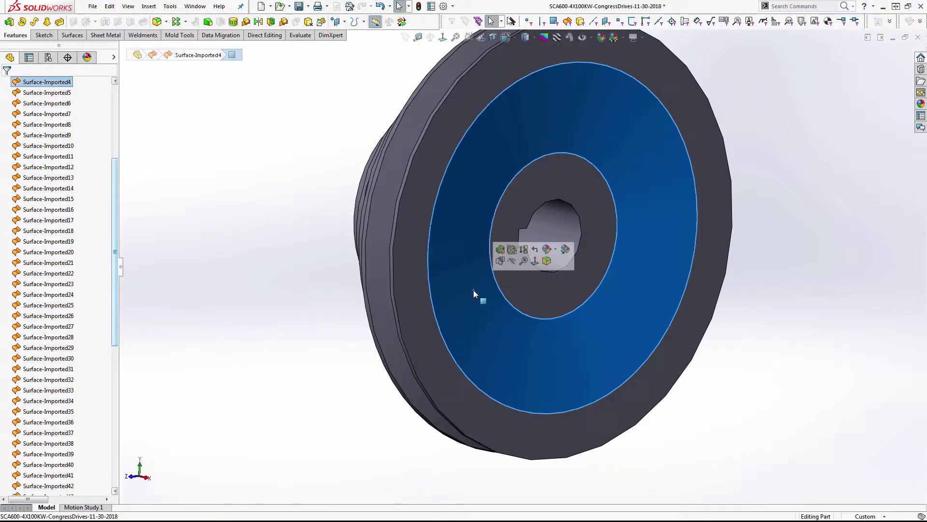
scroll(183, 386, up, 2)
scroll(136, 314, up, 1)
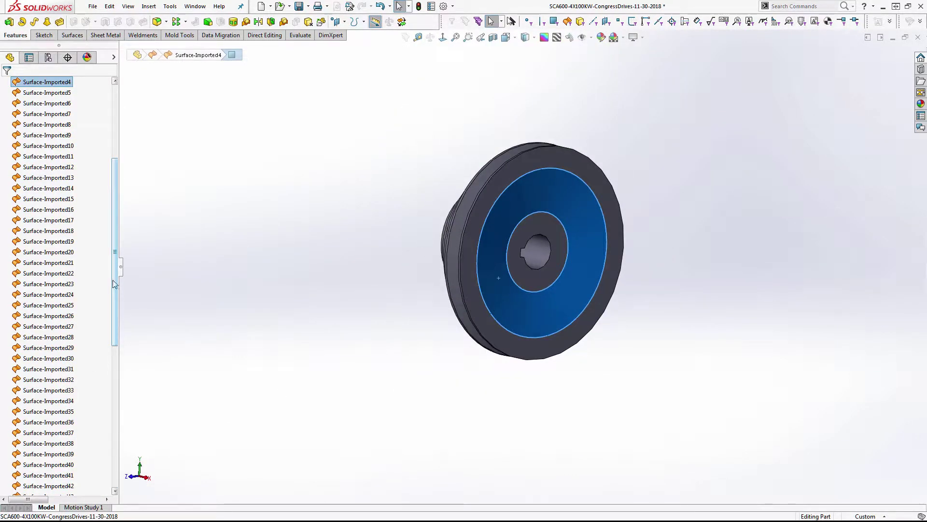
drag(114, 284, 138, 459)
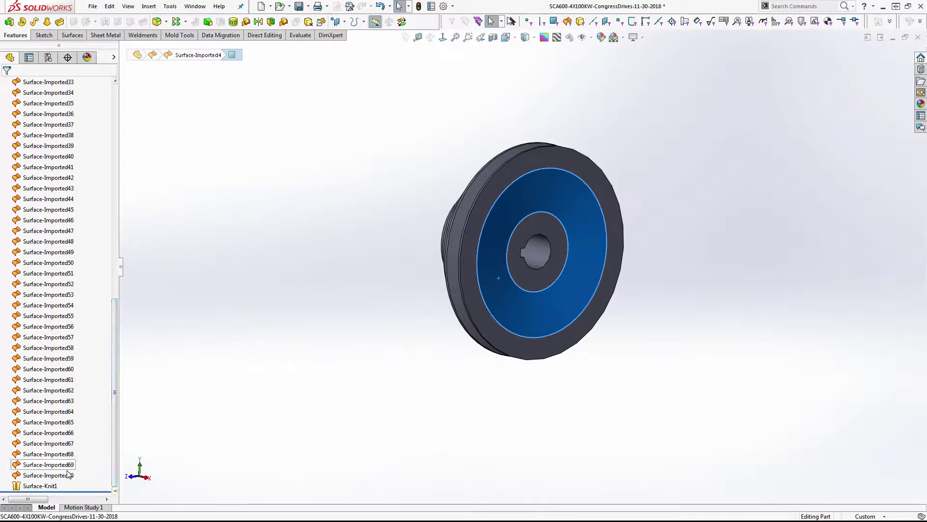
click(68, 474)
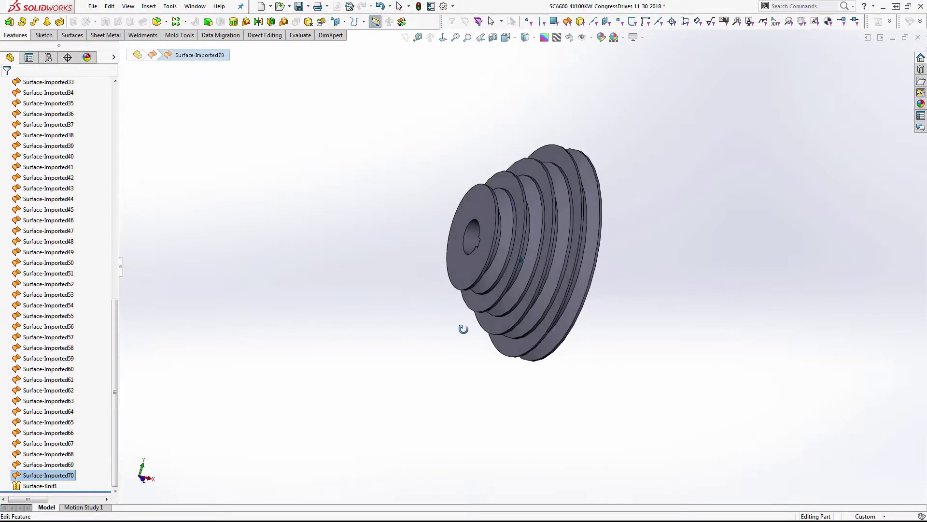
middle_drag(390, 300, 430, 304)
scroll(667, 204, down, 3)
scroll(627, 198, down, 3)
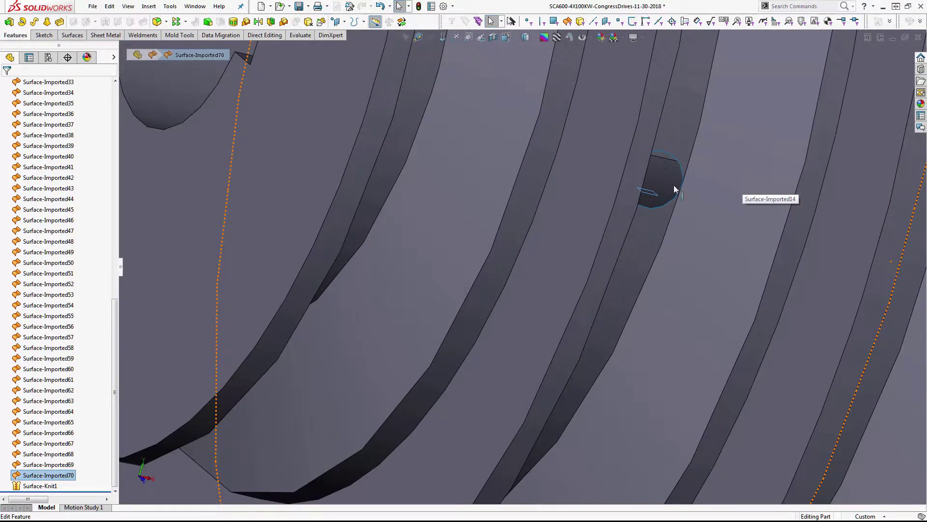
click(190, 269)
scroll(615, 234, up, 3)
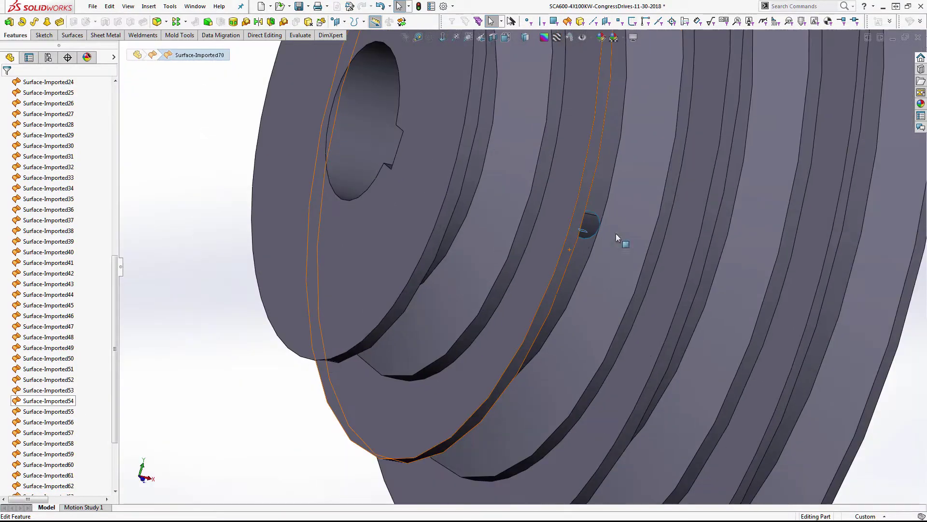
scroll(325, 272, up, 3)
scroll(392, 260, down, 2)
middle_drag(392, 261, 362, 248)
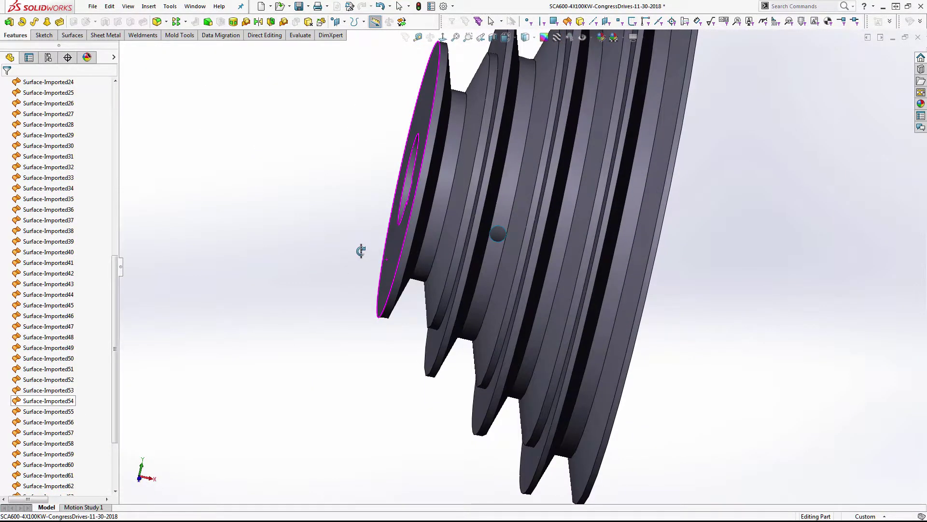
scroll(552, 202, down, 3)
scroll(493, 275, down, 4)
mouse_move(487, 271)
middle_down()
mouse_move(488, 248)
mouse_move(327, 331)
middle_up()
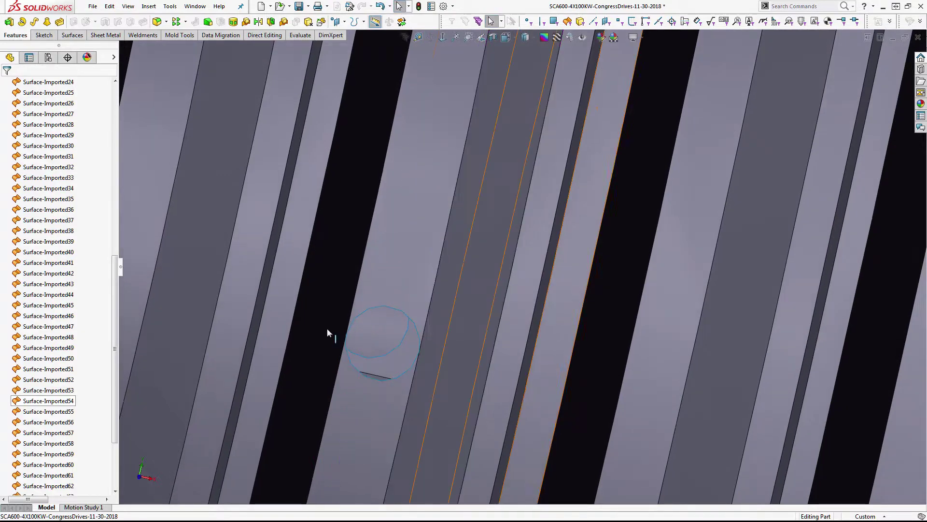
click(327, 331)
scroll(484, 299, up, 5)
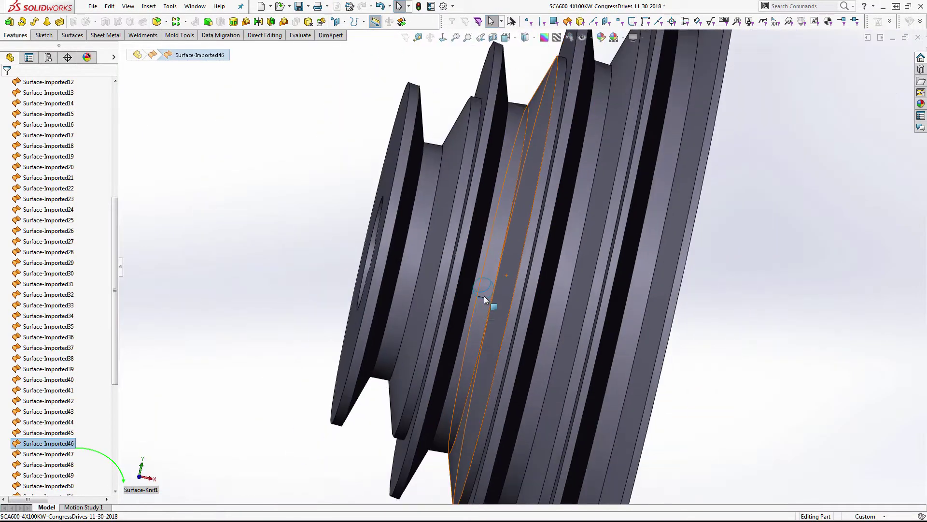
scroll(484, 300, up, 2)
click(336, 283)
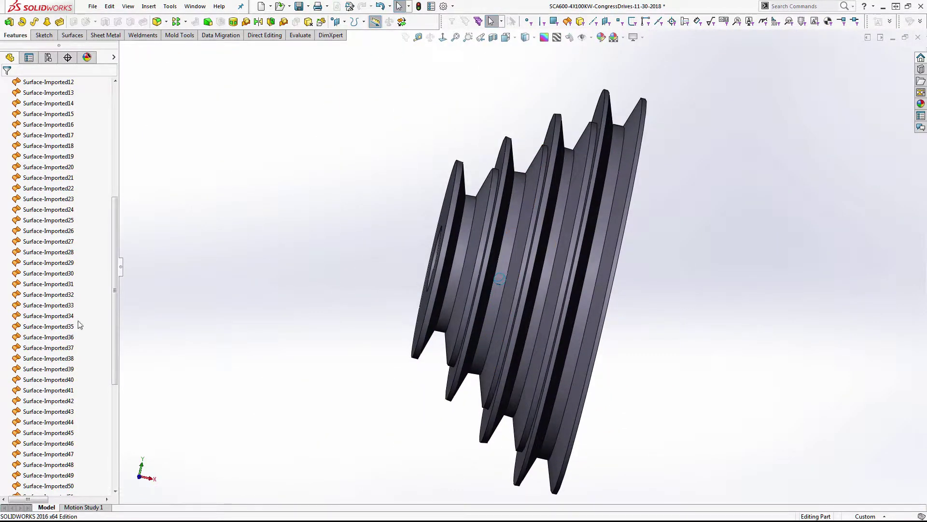
click(58, 305)
click(358, 265)
scroll(569, 275, down, 3)
middle_drag(570, 275, 611, 363)
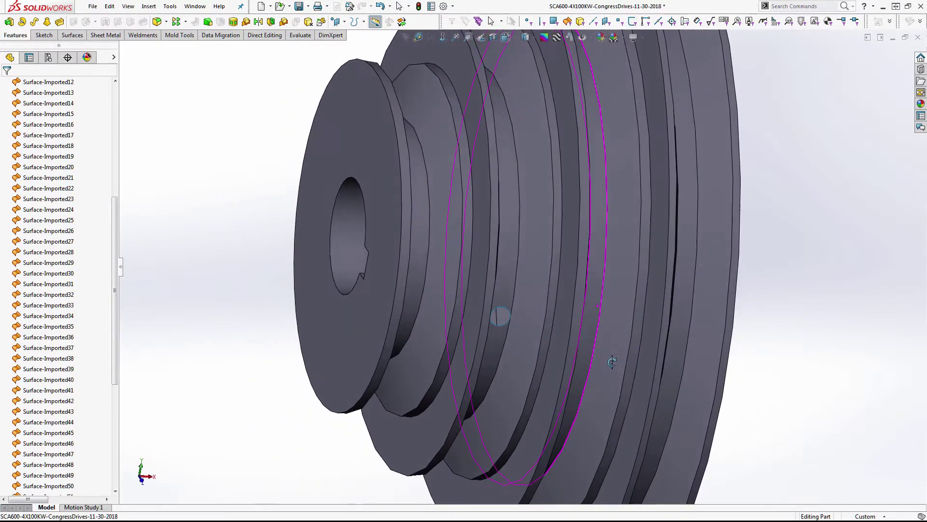
click(563, 302)
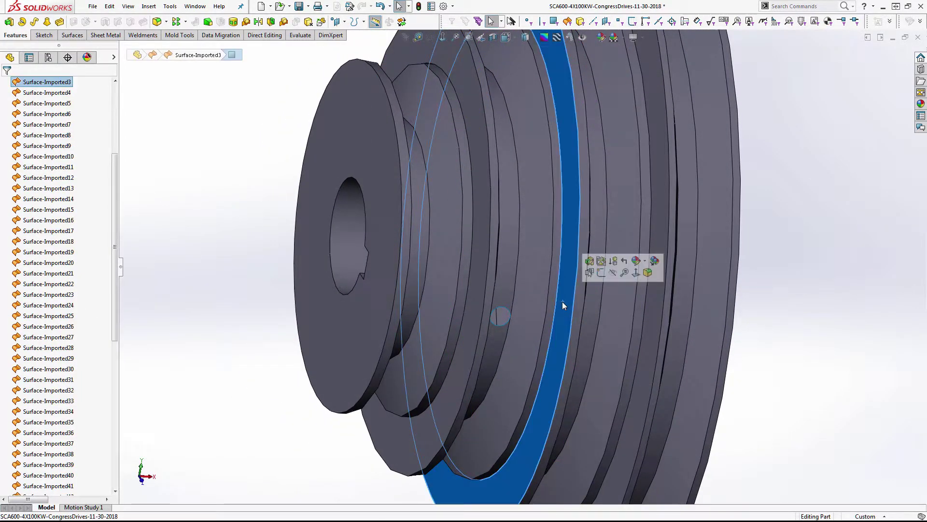
click(194, 227)
drag(113, 216, 98, 105)
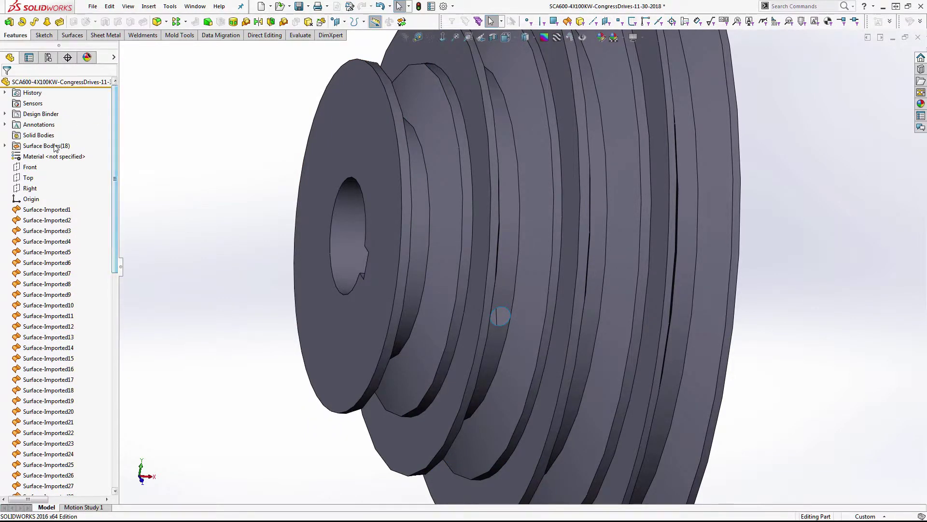
Step: Delete the 17 leftover bodies Surface-Imported54 through Surface-Imported70 from Surface Bodies
click(5, 145)
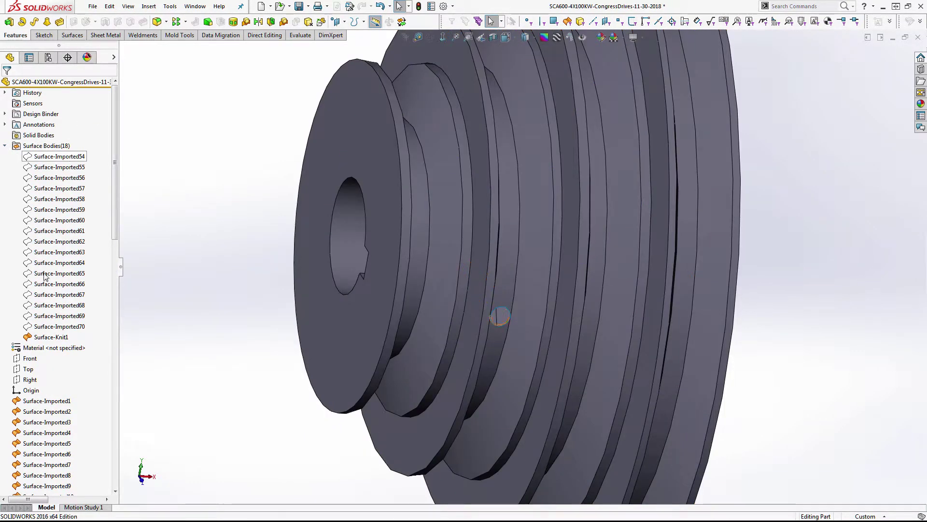
click(63, 338)
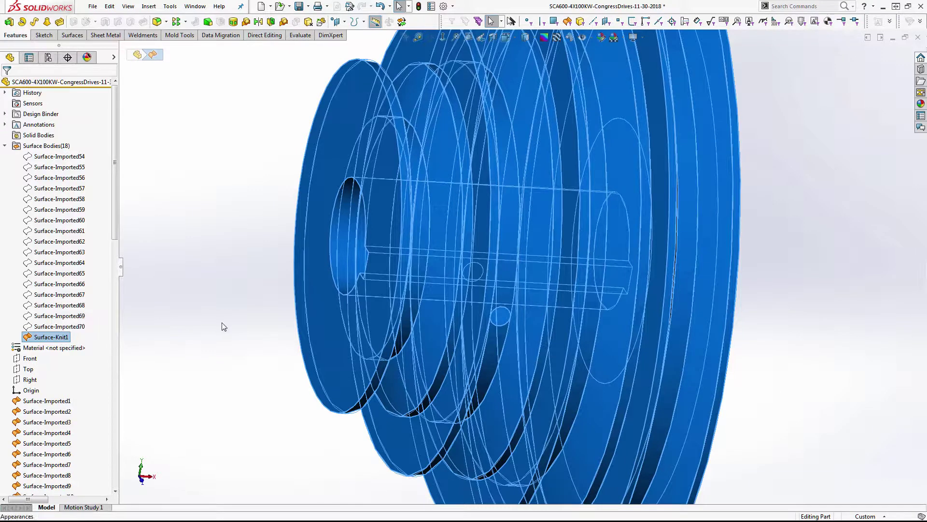
key(Escape)
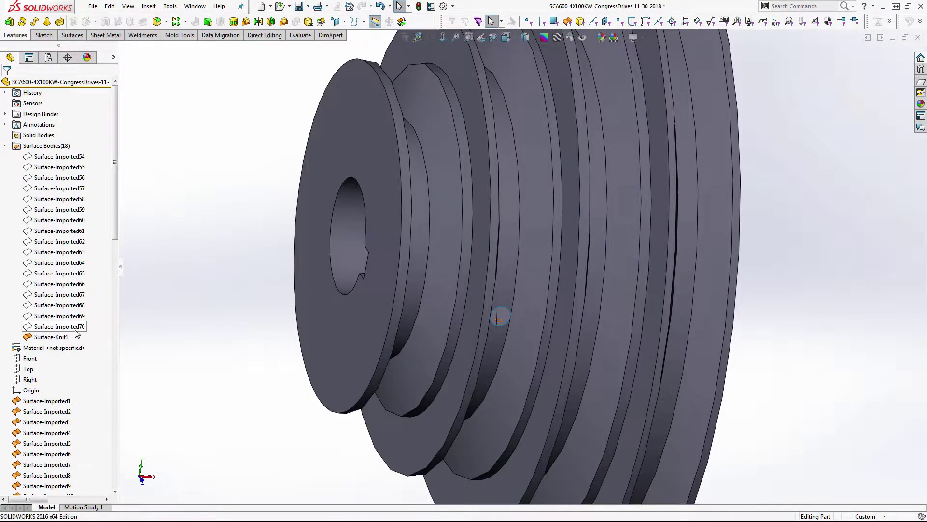
click(73, 328)
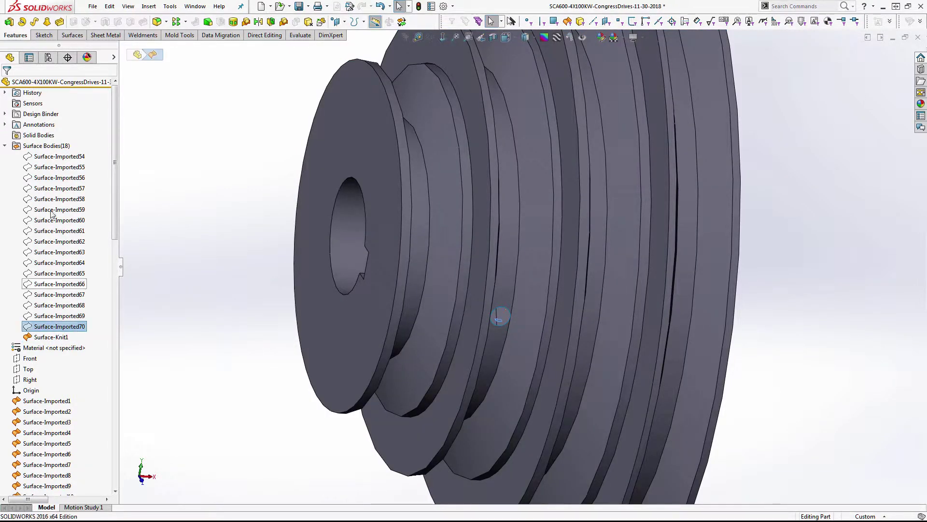
shift+click(50, 160)
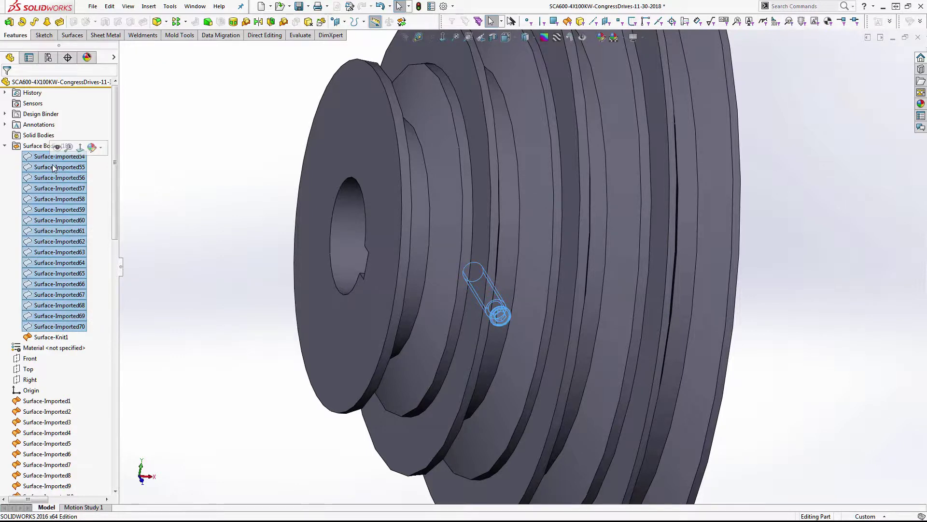
key(Delete)
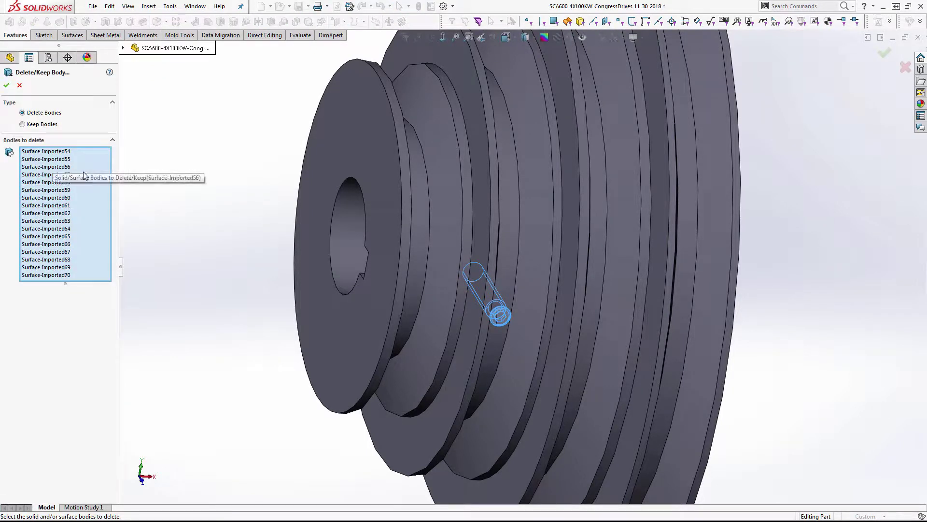
click(6, 90)
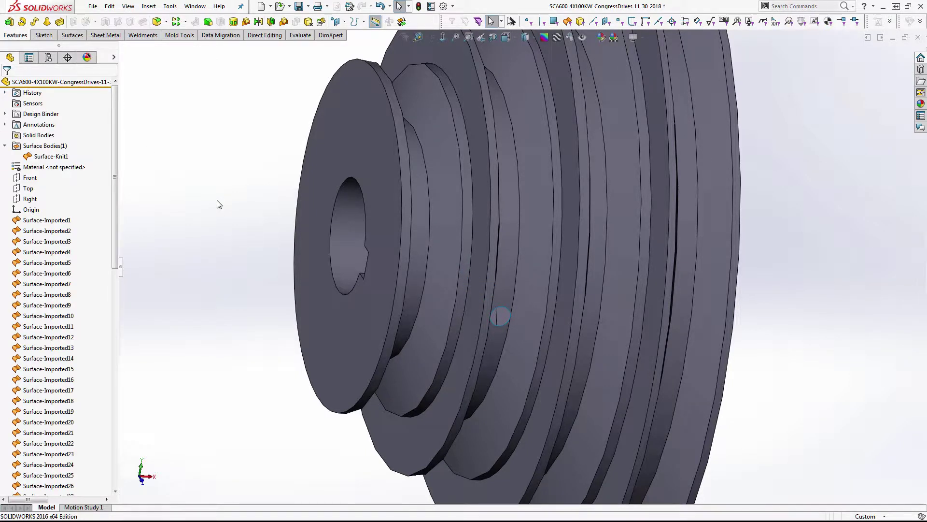
drag(114, 213, 105, 500)
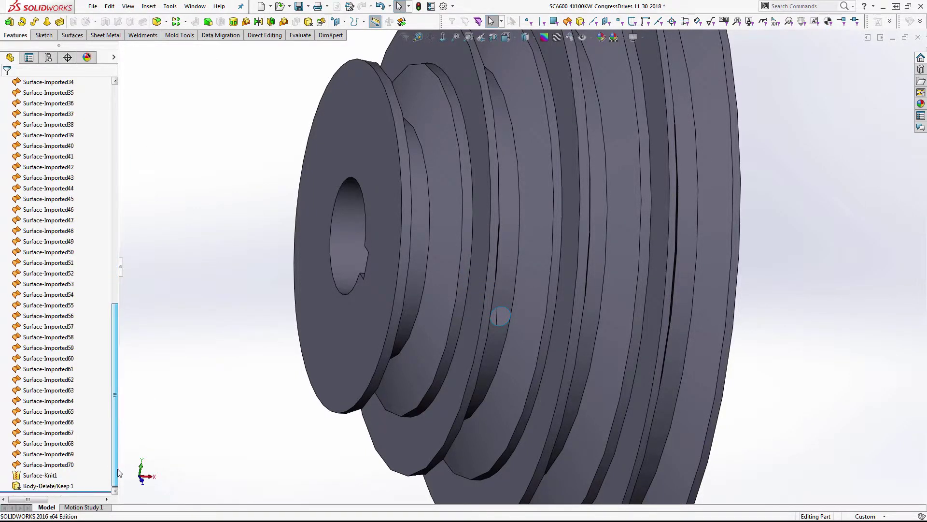
click(49, 464)
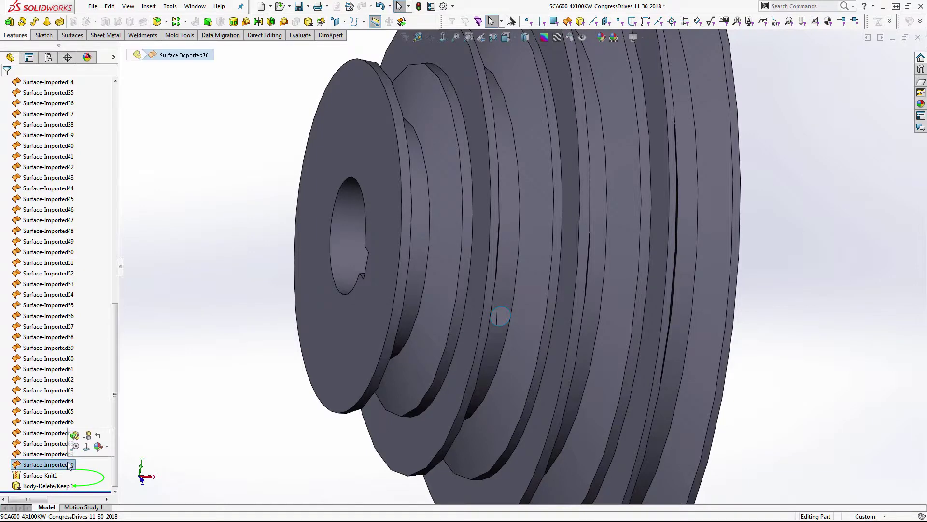
scroll(58, 459, up, 7)
scroll(24, 218, up, 7)
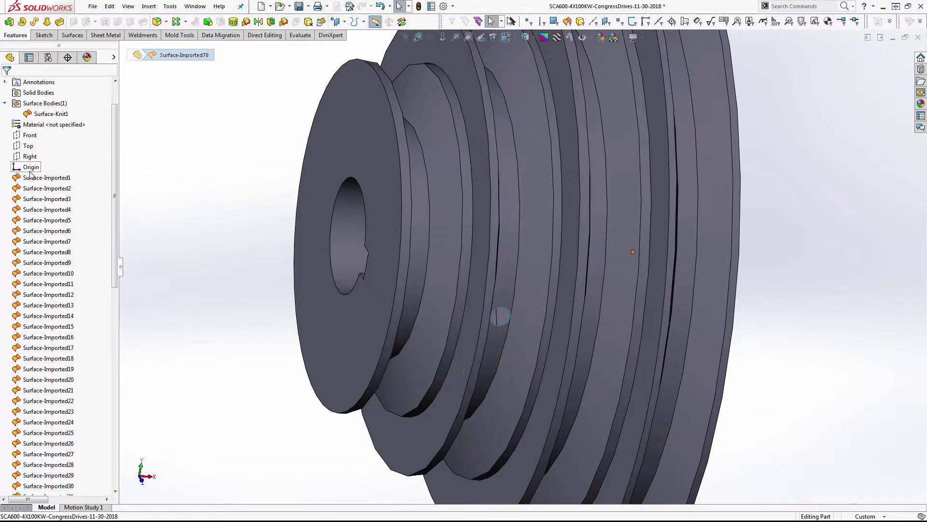
shift+click(35, 181)
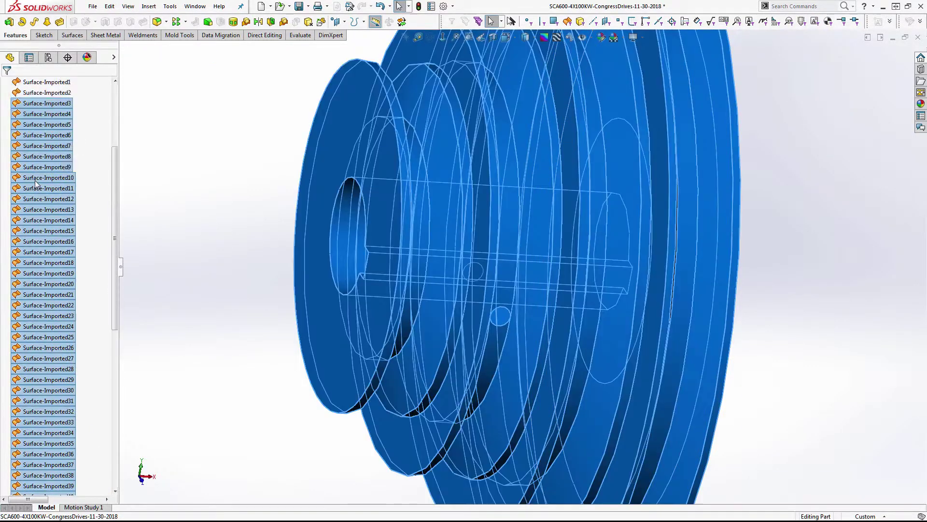
key(Delete)
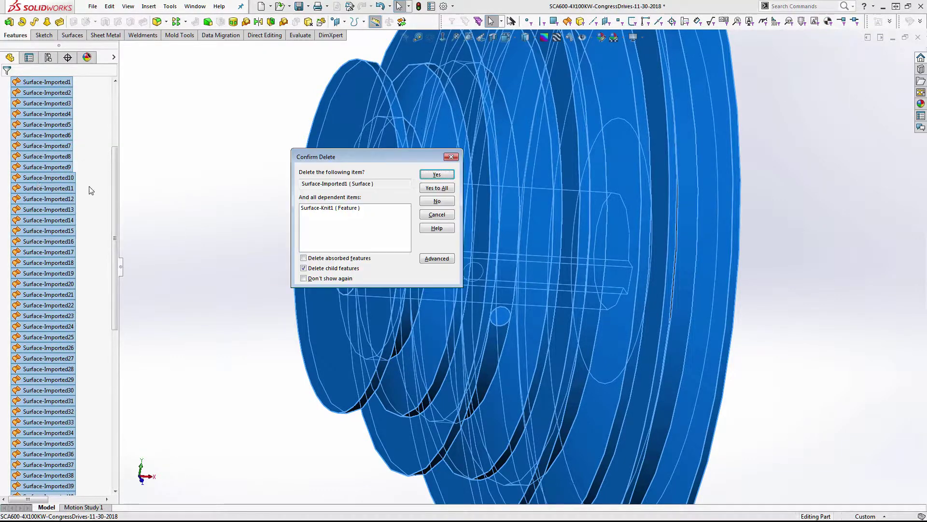
click(442, 189)
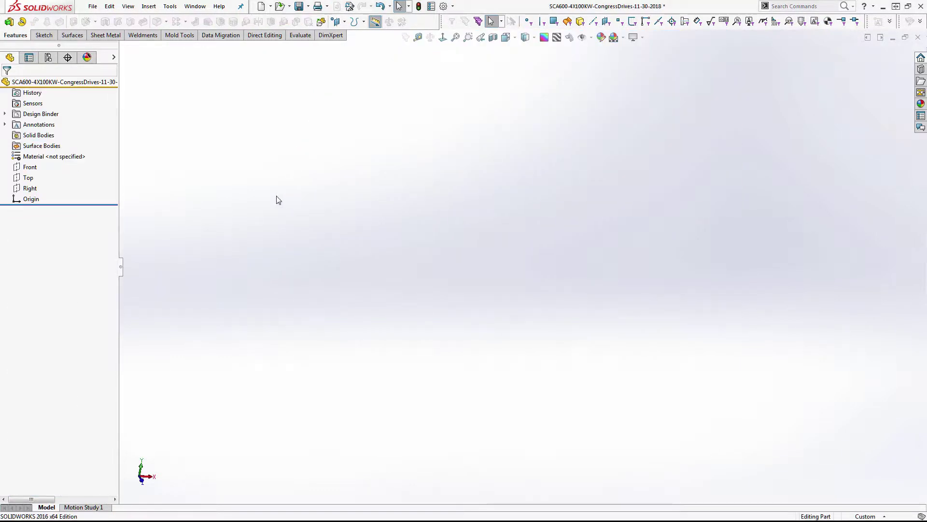
click(379, 8)
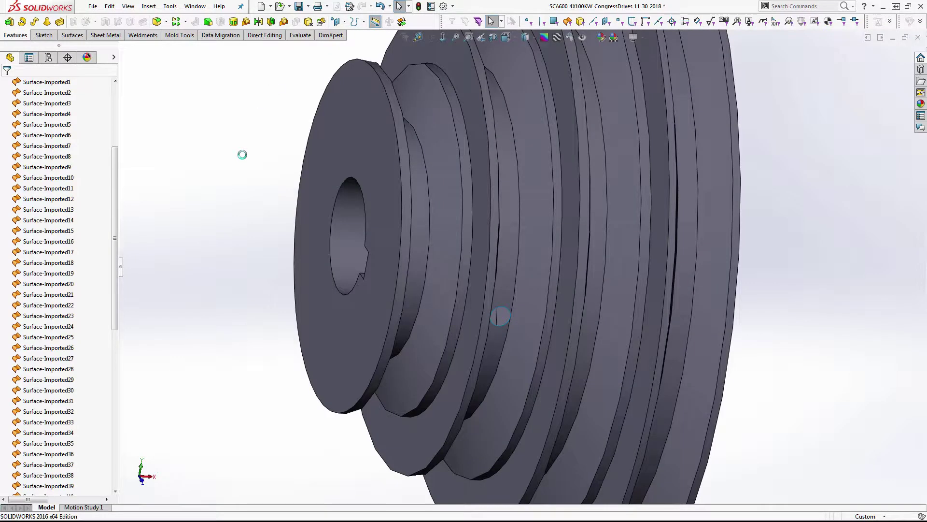
key(f)
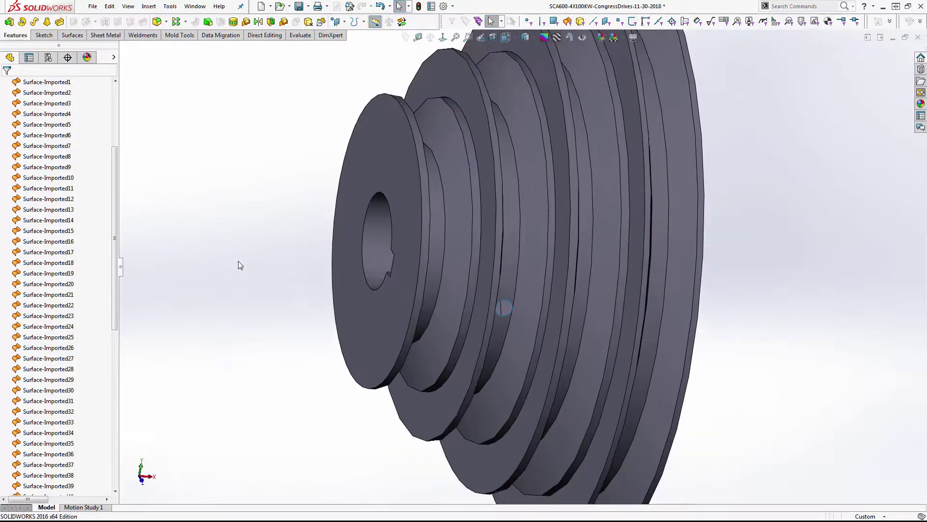
scroll(456, 288, down, 5)
scroll(419, 301, down, 5)
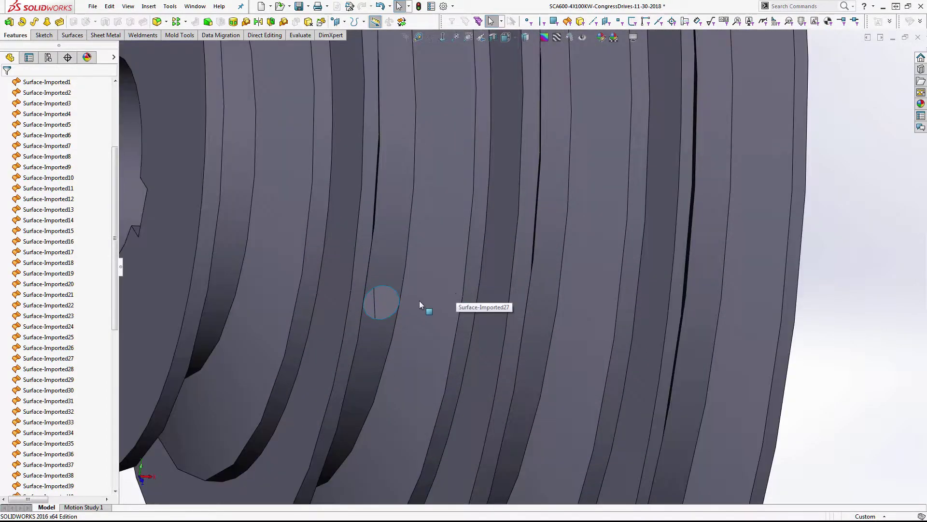
mouse_move(419, 301)
middle_down()
mouse_move(418, 227)
mouse_move(401, 244)
mouse_move(390, 319)
mouse_move(549, 326)
middle_up()
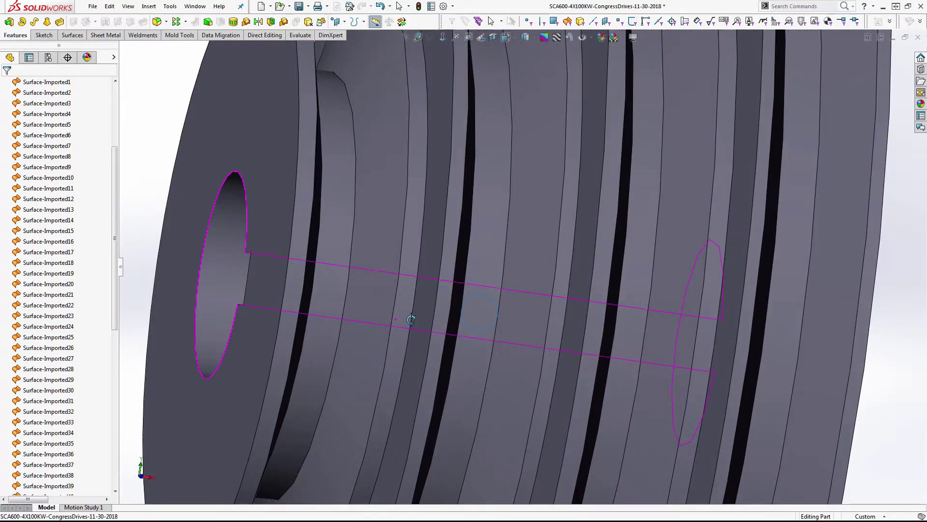
scroll(439, 314, down, 5)
mouse_move(439, 313)
middle_down()
mouse_move(419, 311)
mouse_move(430, 312)
mouse_move(431, 350)
mouse_move(425, 310)
middle_up()
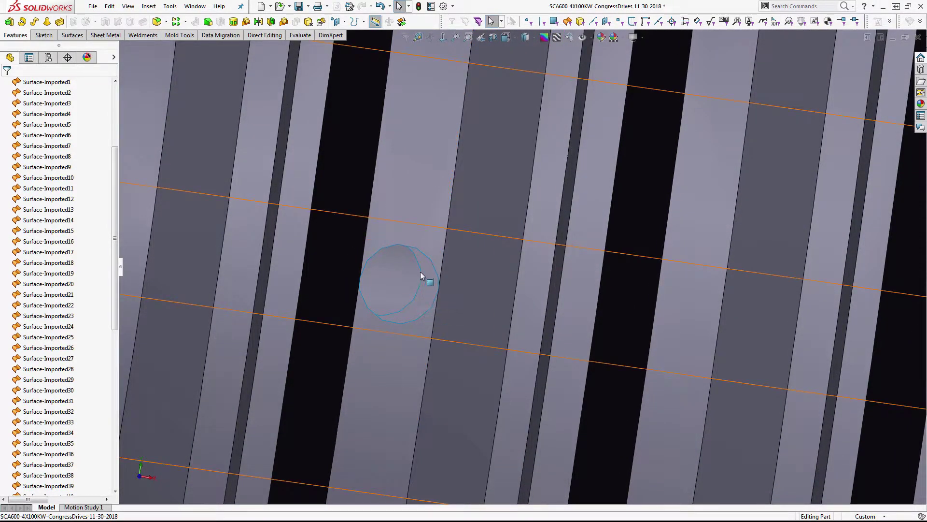
click(153, 9)
mouse_move(164, 96)
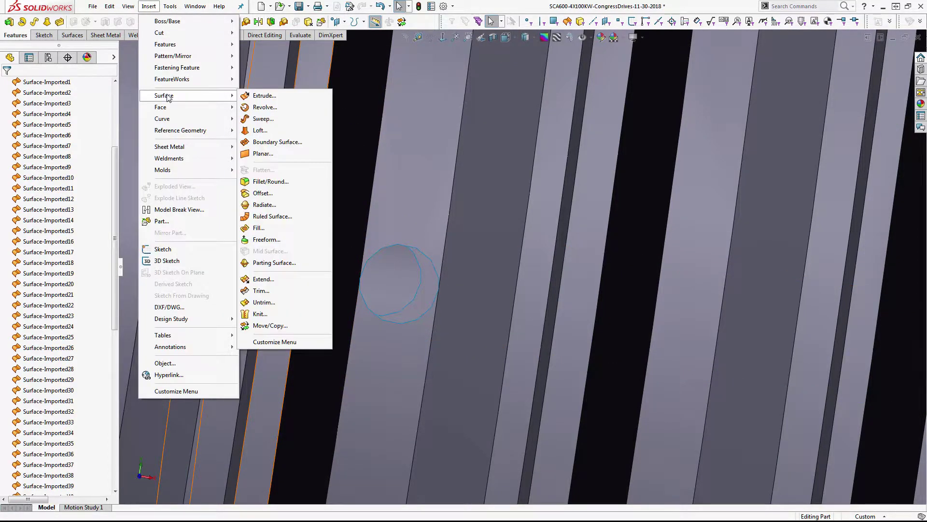
click(255, 98)
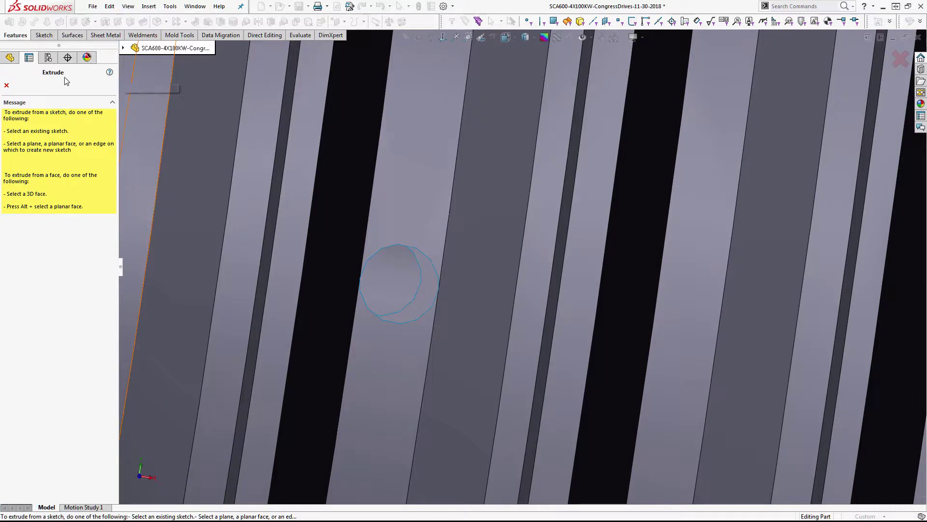
click(7, 86)
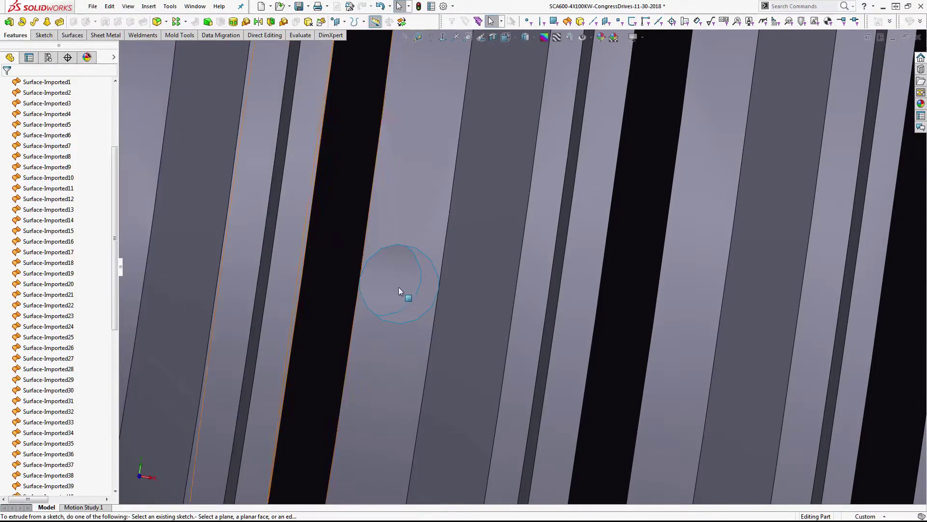
click(149, 7)
mouse_move(160, 107)
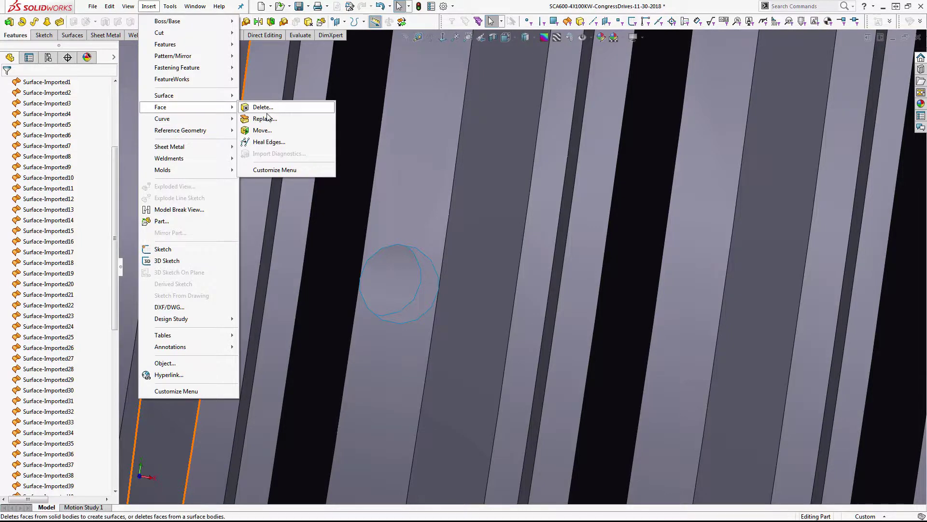
click(264, 111)
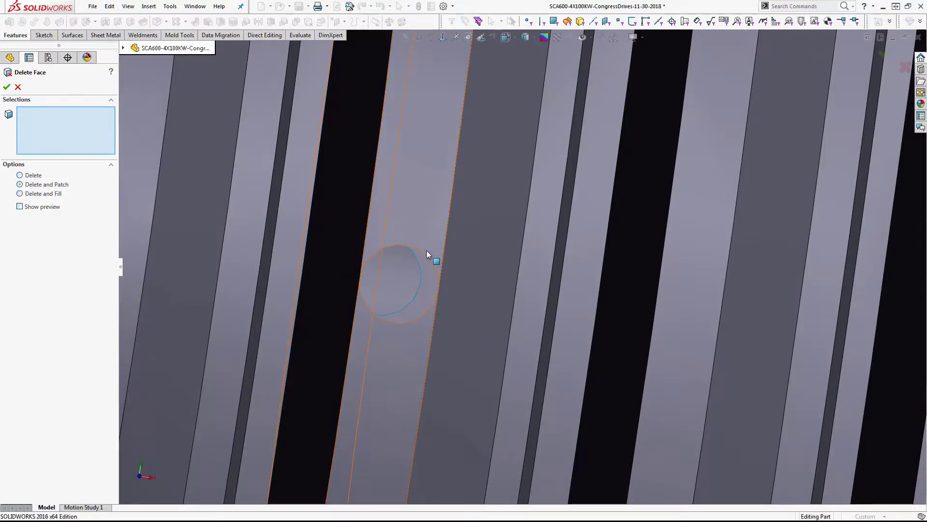
click(427, 250)
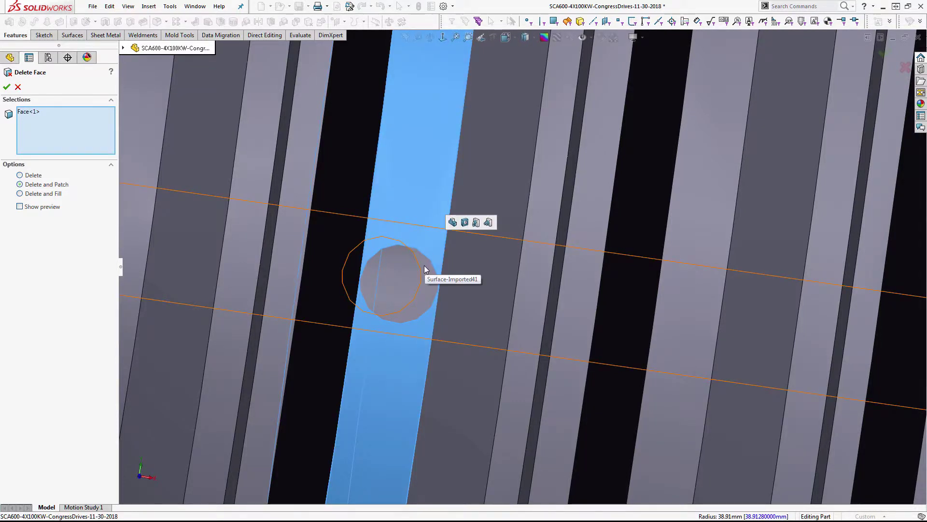
click(424, 265)
key(Return)
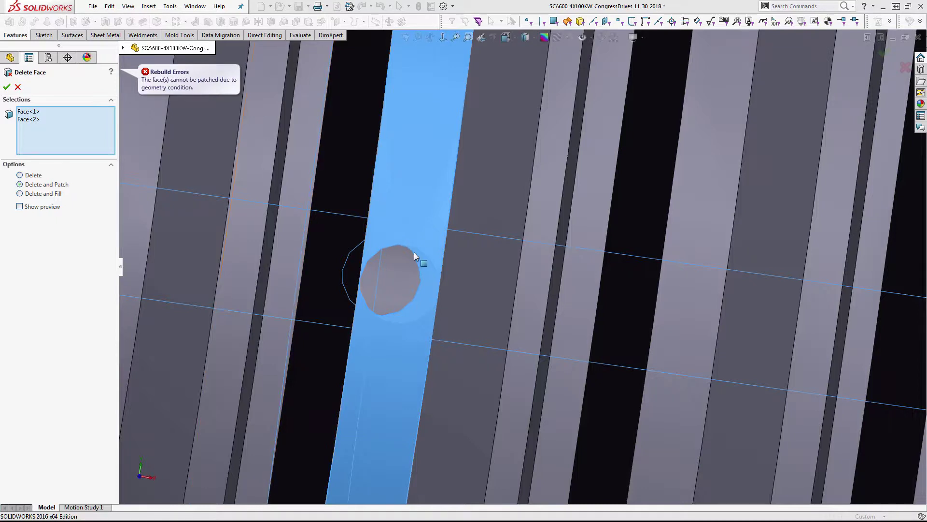
click(425, 262)
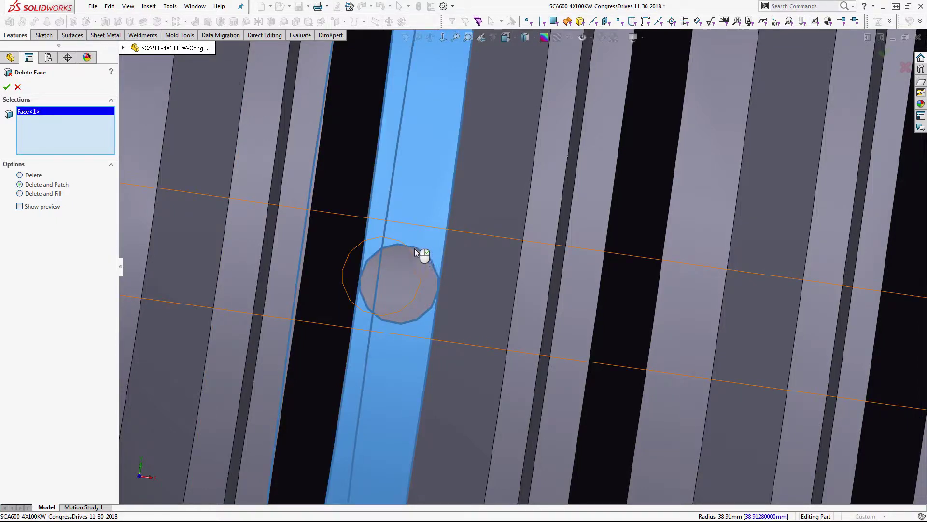
key(Escape)
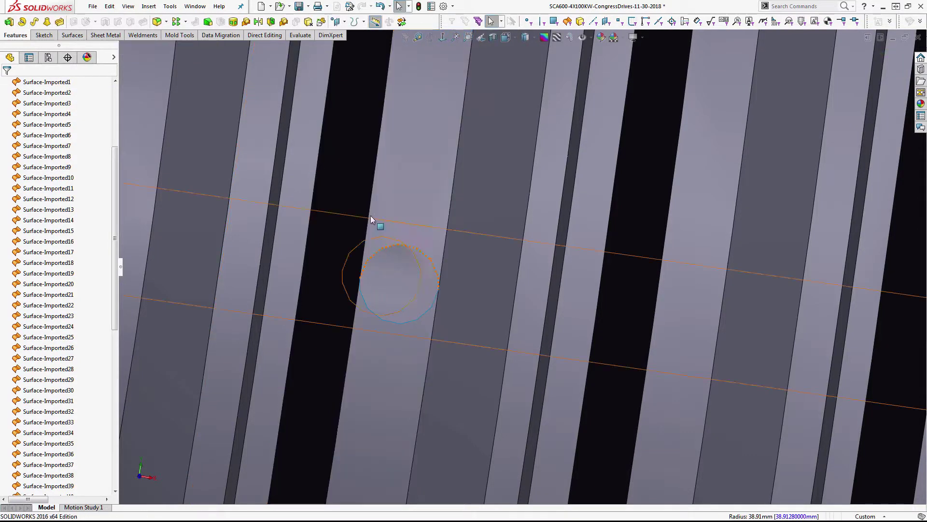
Step: Run a first untrim on the hub's round hole edge and apply it
click(149, 6)
mouse_move(165, 96)
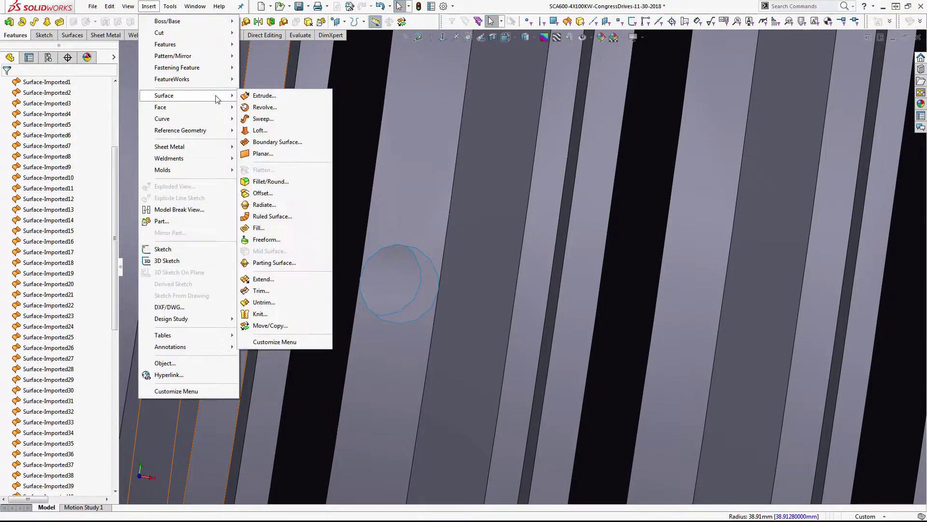
click(267, 303)
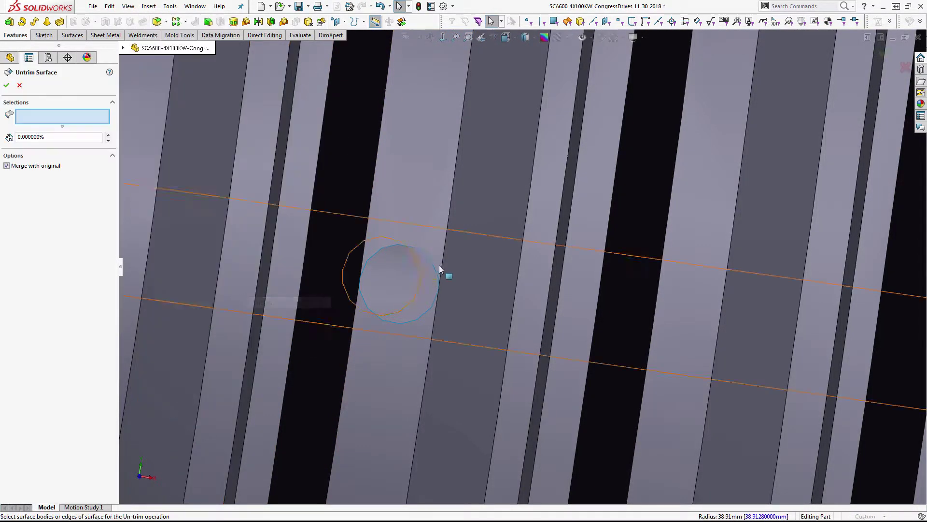
click(436, 283)
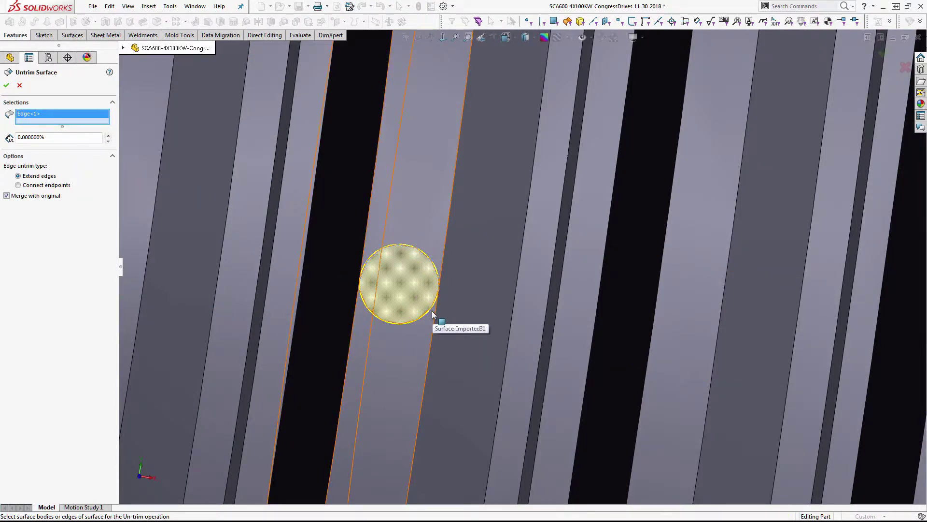
middle_drag(432, 311, 435, 397)
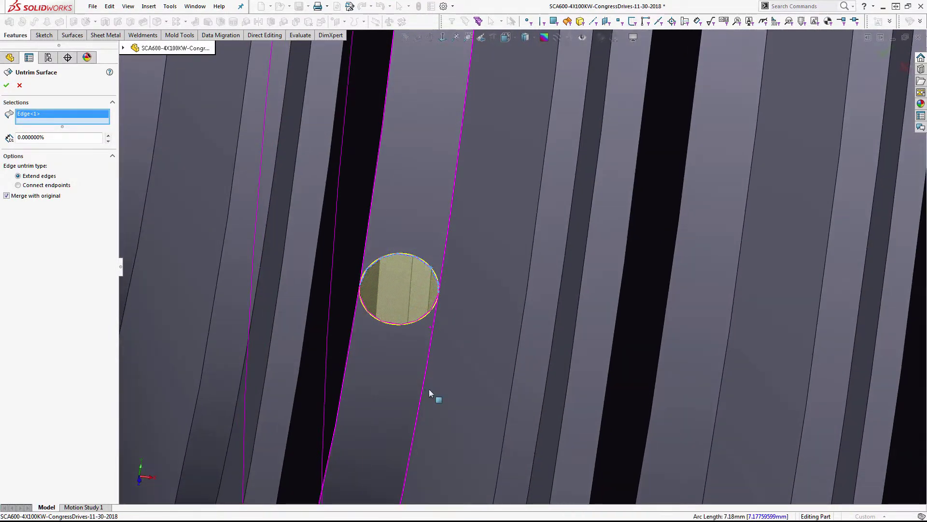
right_click(422, 319)
Step: Untrim Surface-Imported41 with All edges so its oval hole is filled
key(ctrl+shift+z)
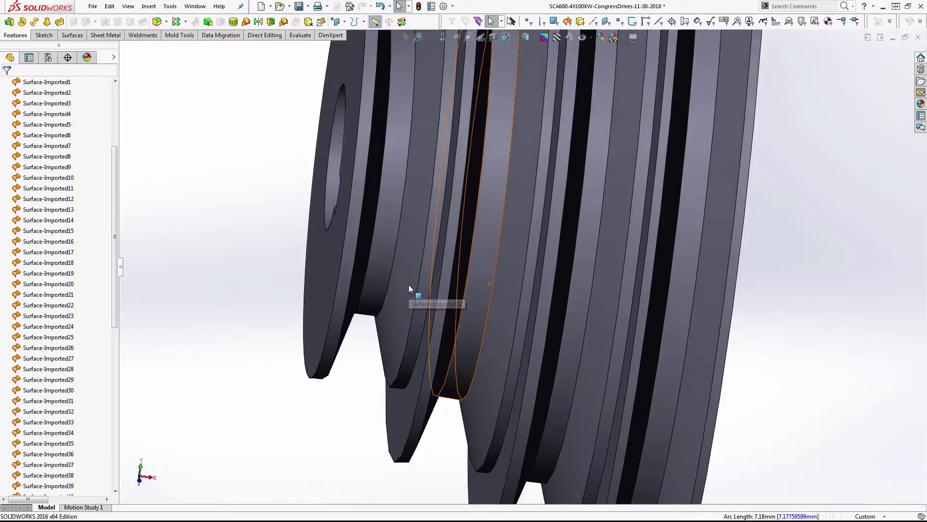
scroll(297, 274, down, 3)
scroll(530, 236, down, 3)
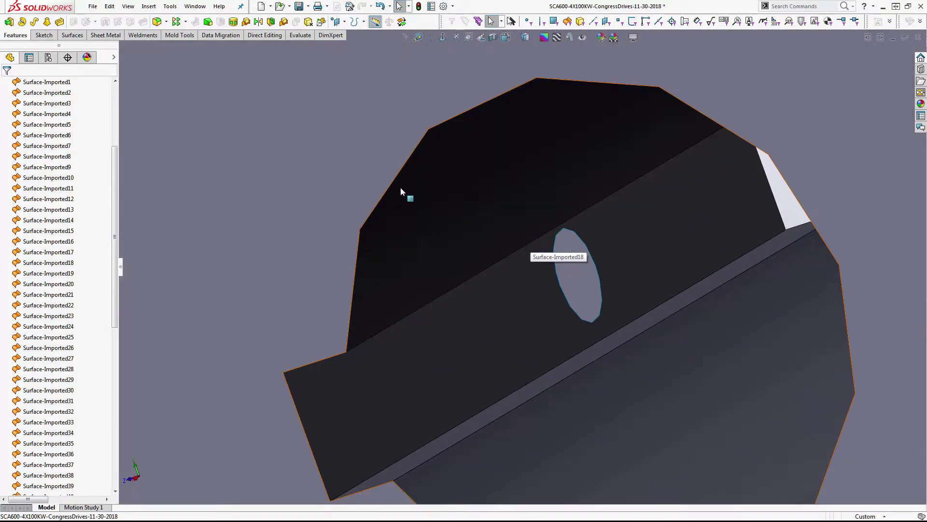
click(519, 302)
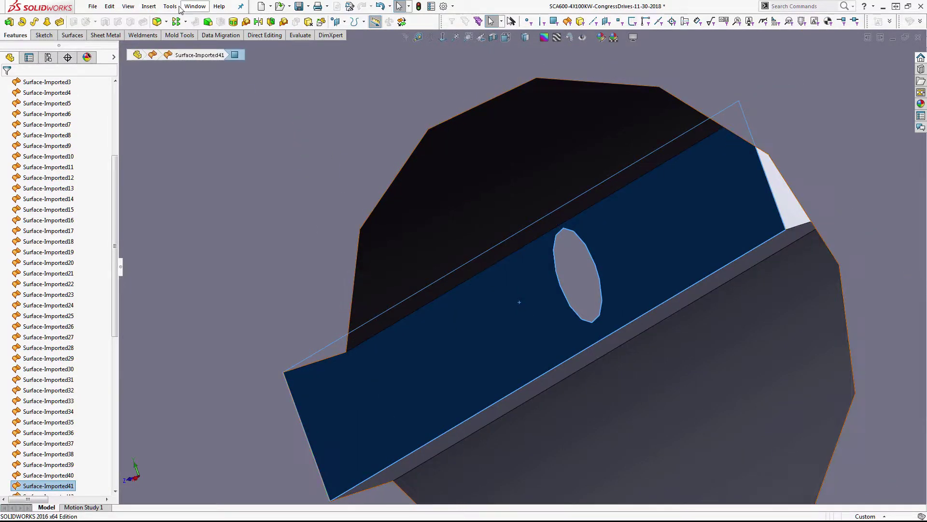
click(149, 6)
mouse_move(163, 96)
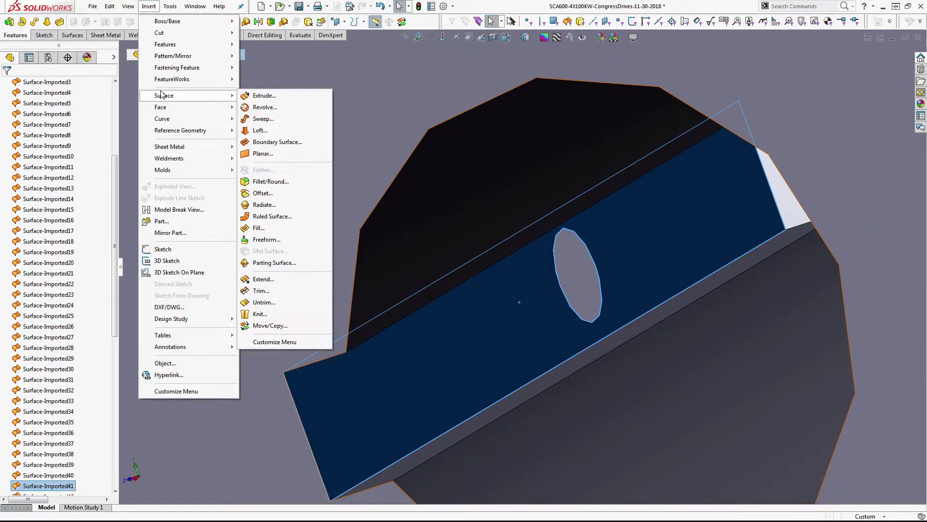
click(265, 302)
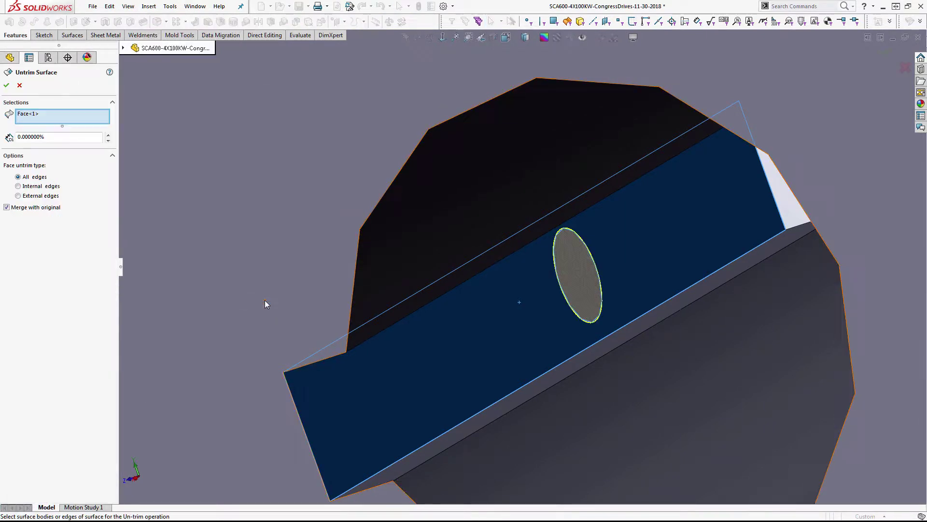
click(6, 86)
Step: Knit the pulley's large front face into Surface-Knit2 with Create solid checked
key(f)
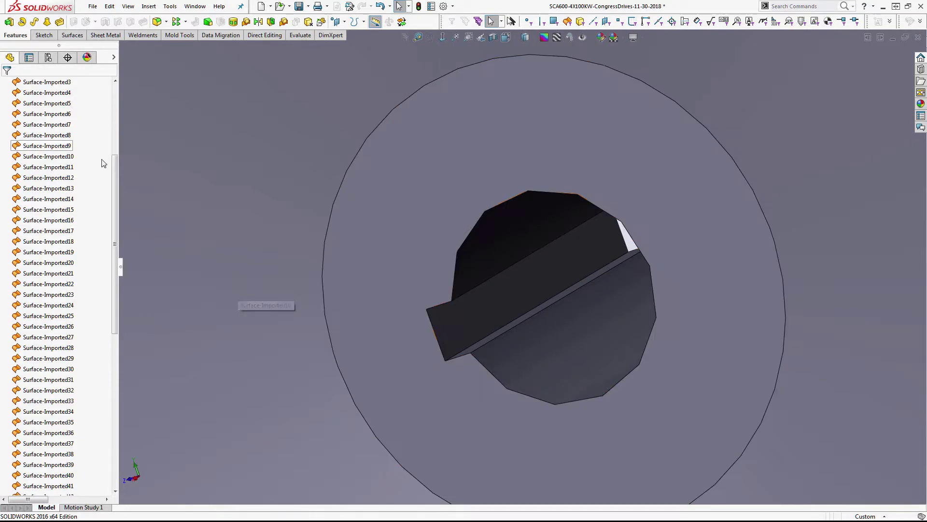
drag(114, 168, 107, 95)
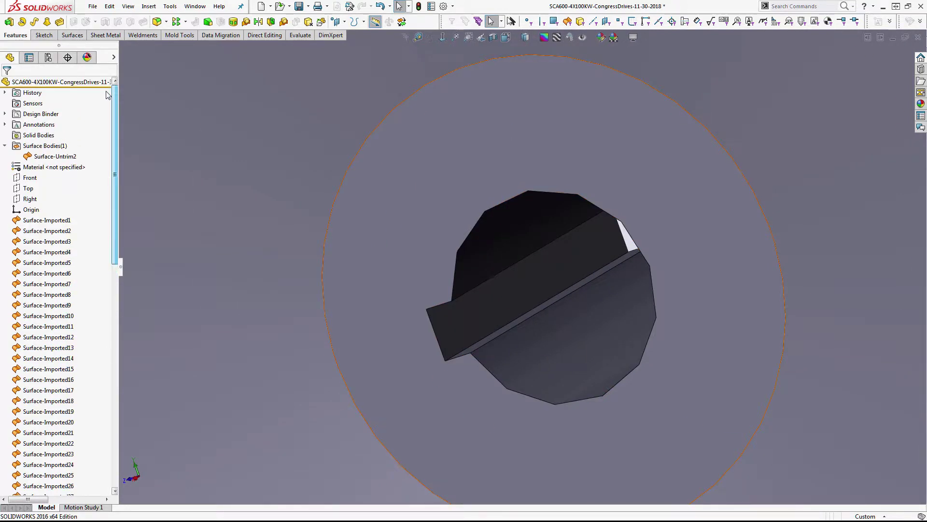
scroll(522, 265, up, 5)
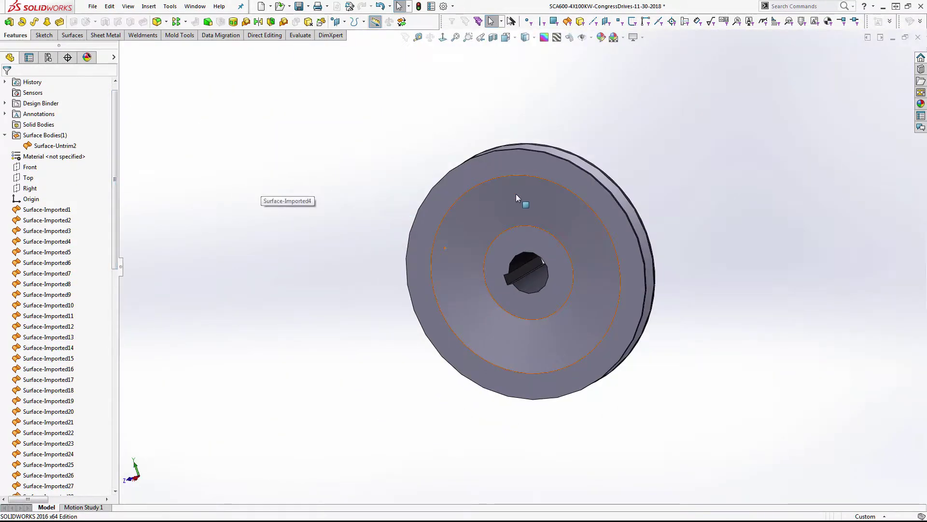
click(520, 195)
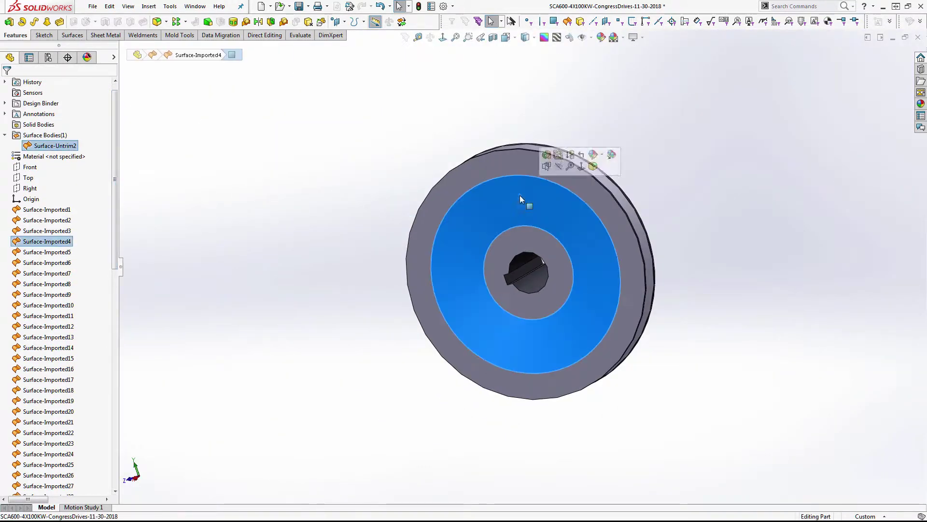
click(144, 8)
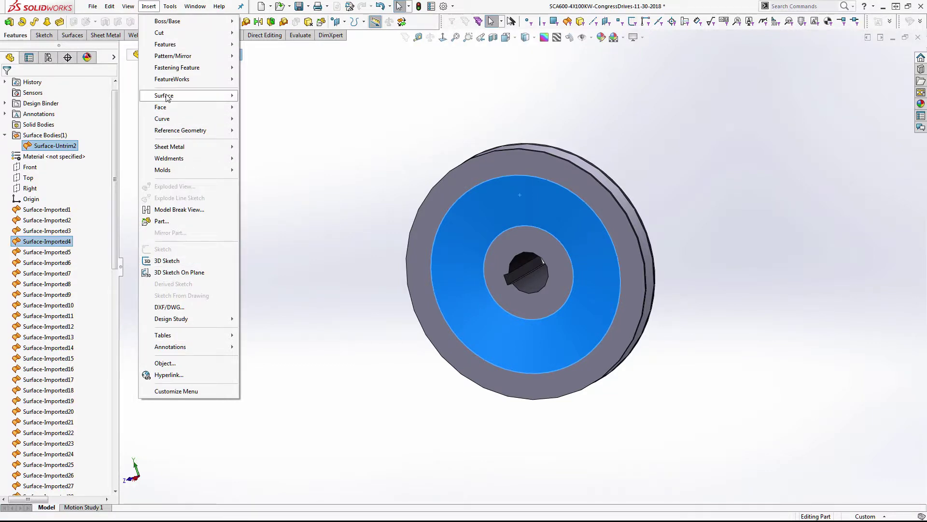
mouse_move(164, 96)
click(263, 314)
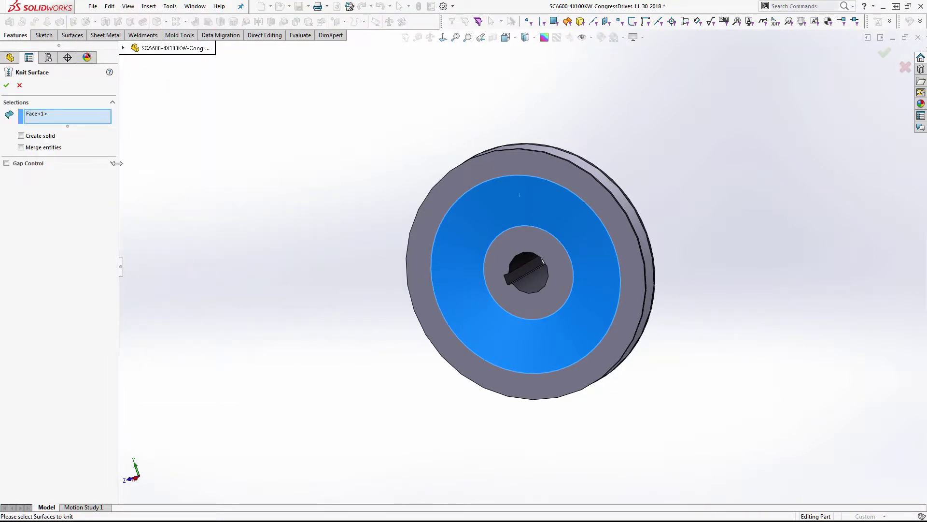
click(51, 138)
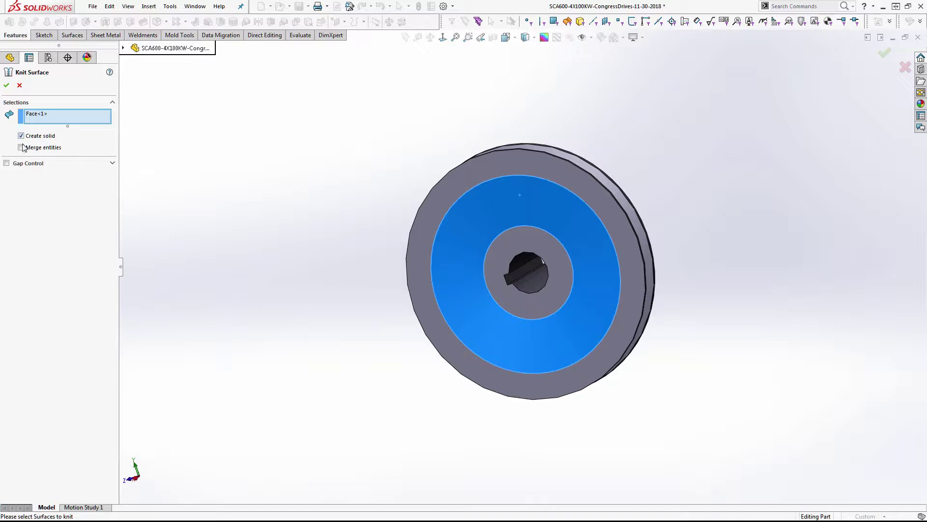
click(6, 85)
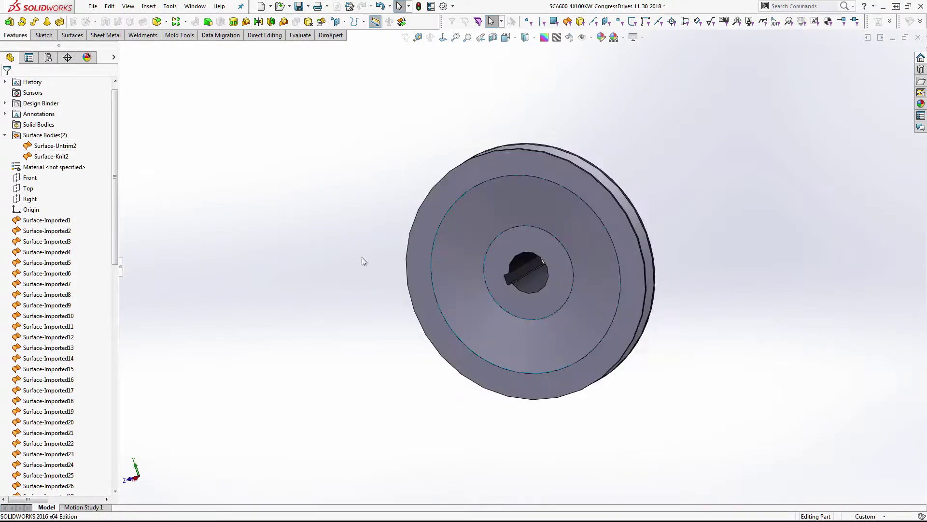
scroll(579, 217, down, 5)
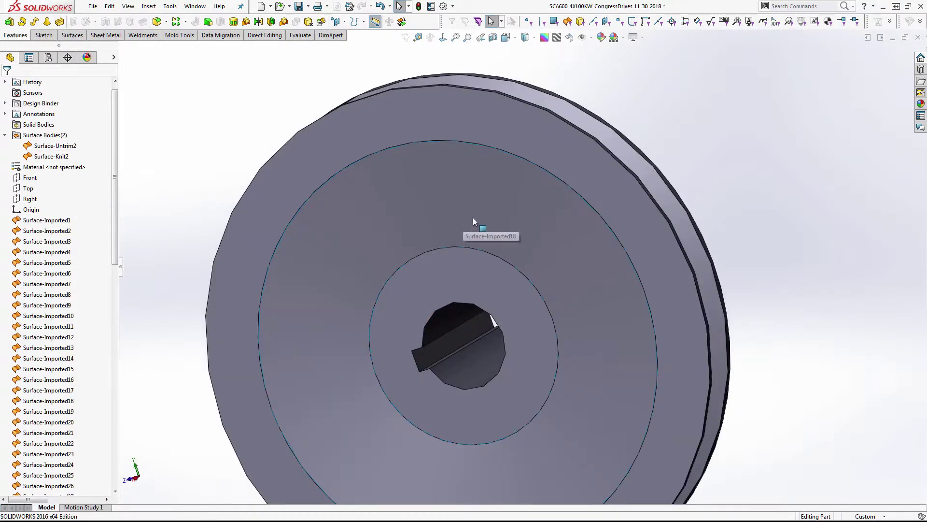
mouse_move(474, 218)
middle_down()
mouse_move(621, 230)
mouse_move(594, 232)
middle_up()
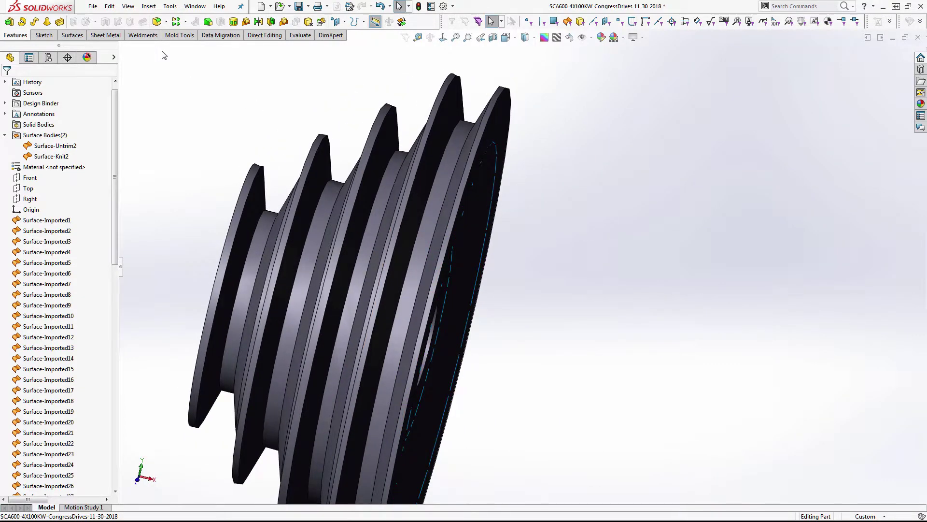
mouse_move(116, 236)
mouse_down()
mouse_move(116, 454)
mouse_move(116, 231)
mouse_move(32, 491)
mouse_up()
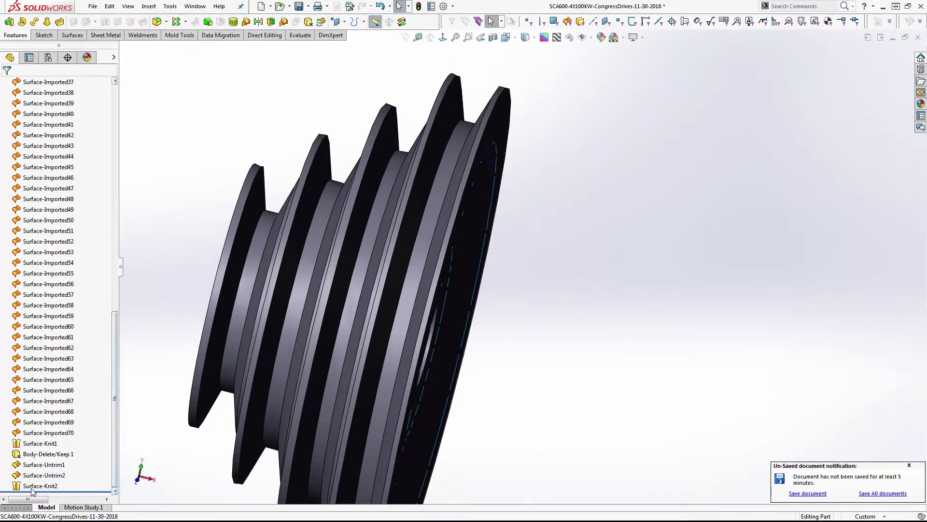
click(32, 485)
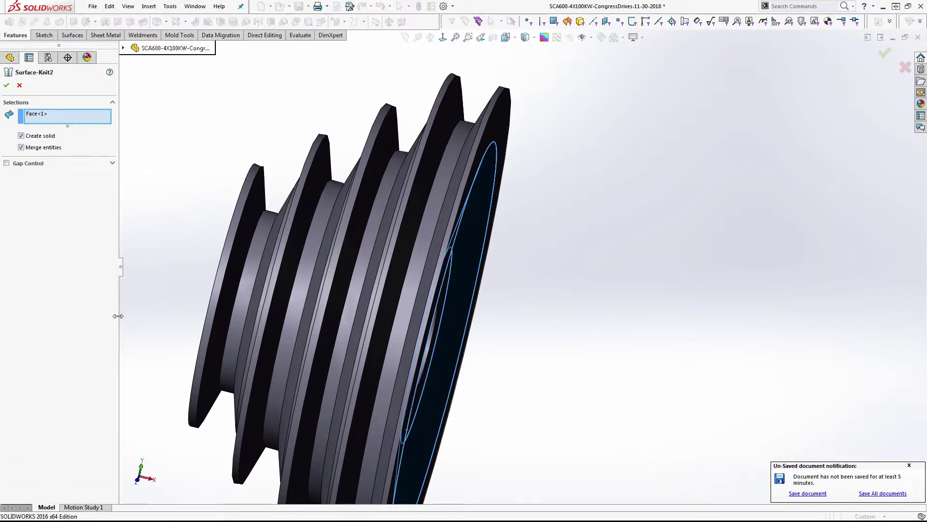
click(52, 115)
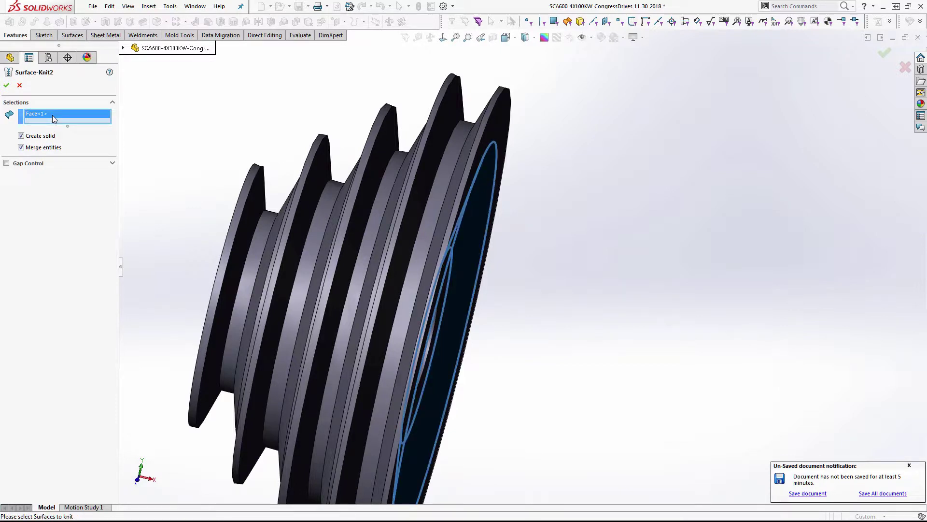
key(Delete)
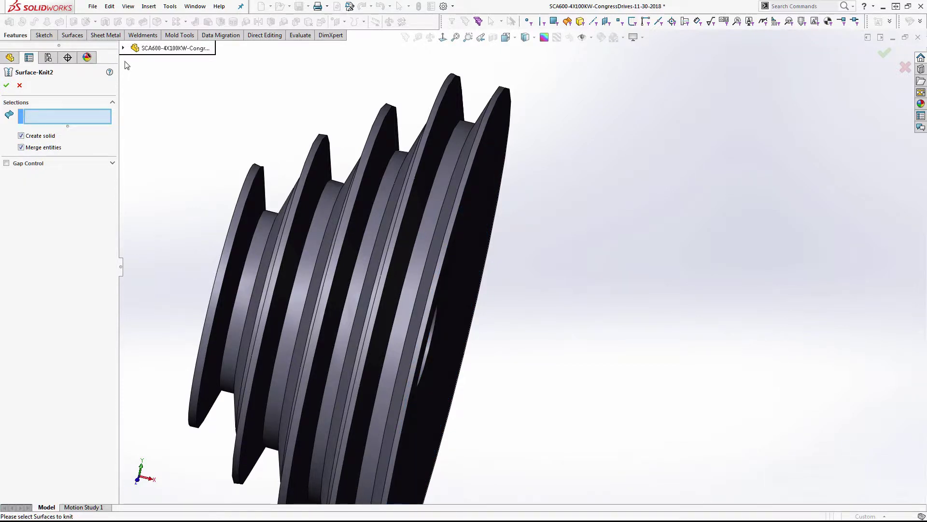
click(123, 48)
click(165, 124)
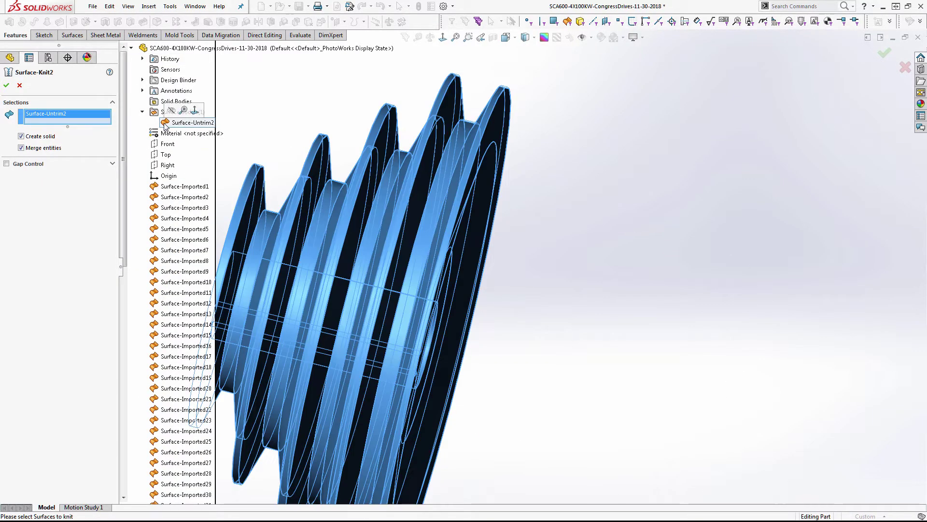
click(3, 89)
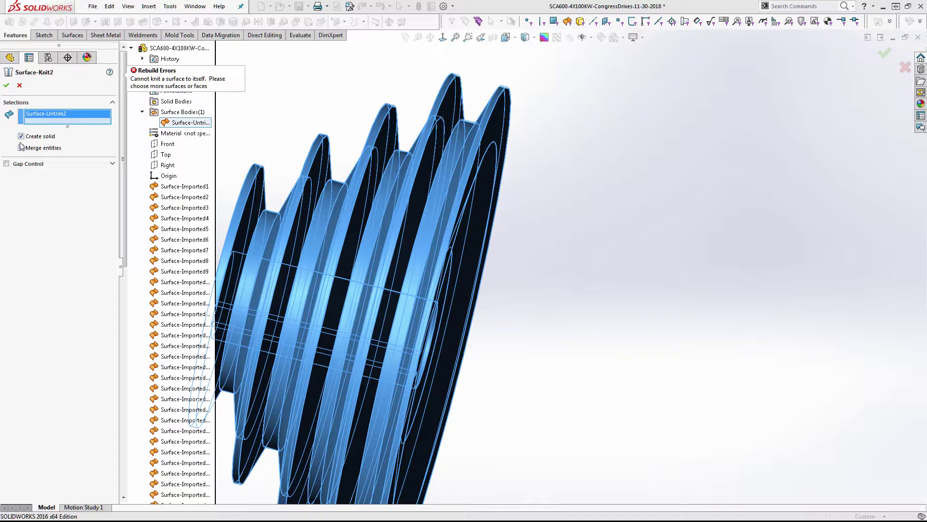
click(6, 87)
click(27, 138)
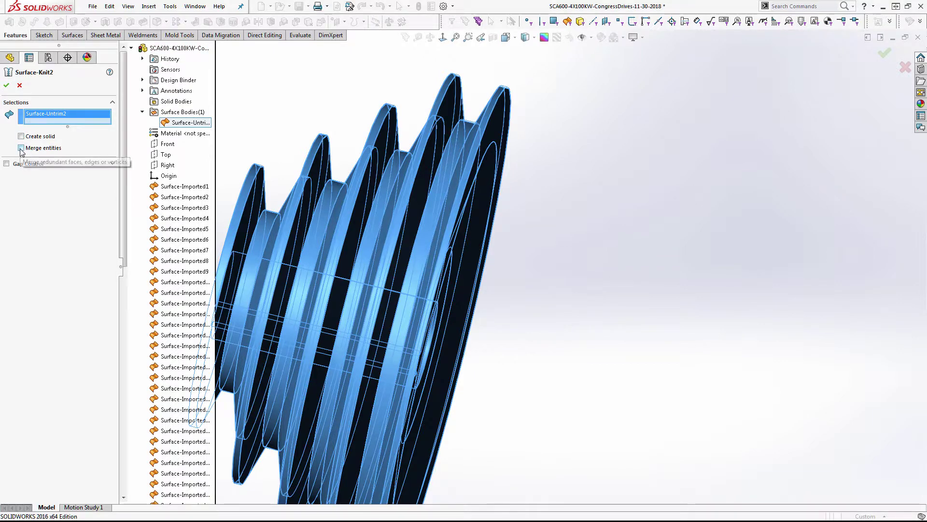
click(6, 86)
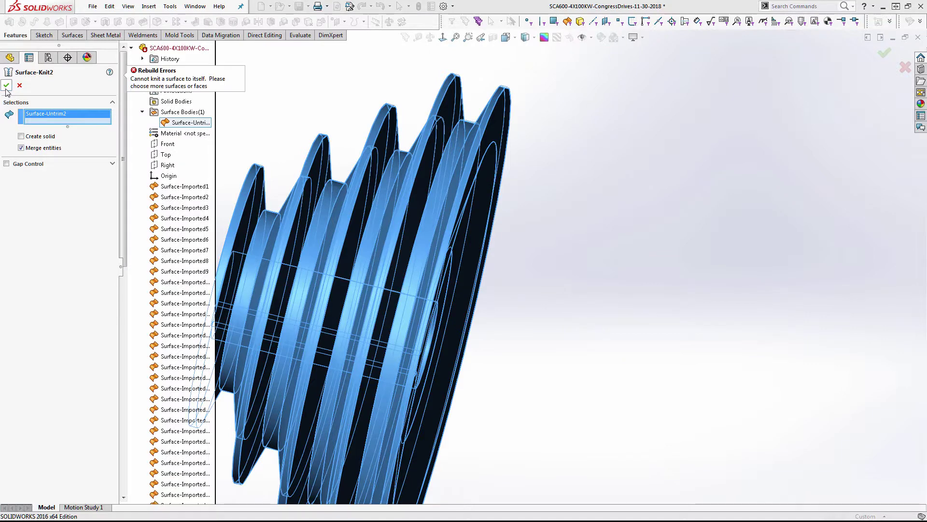
click(25, 138)
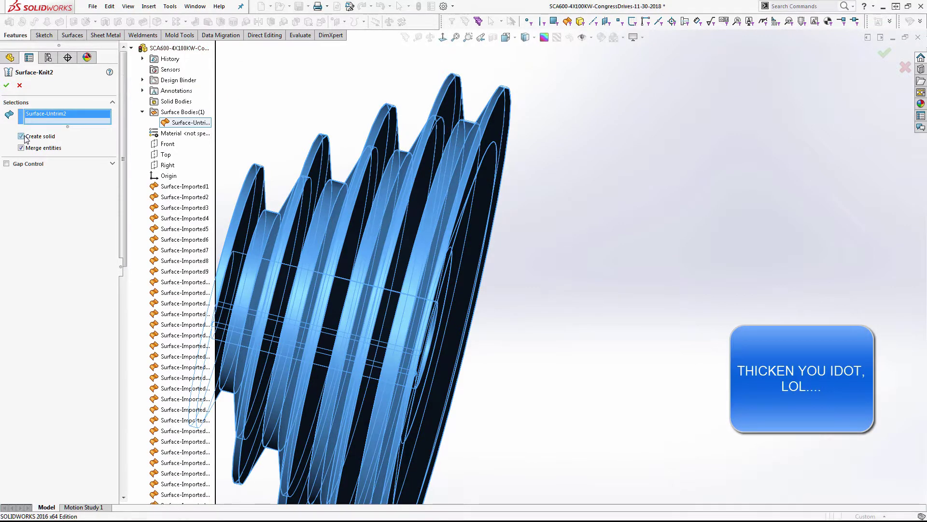
click(18, 87)
click(148, 6)
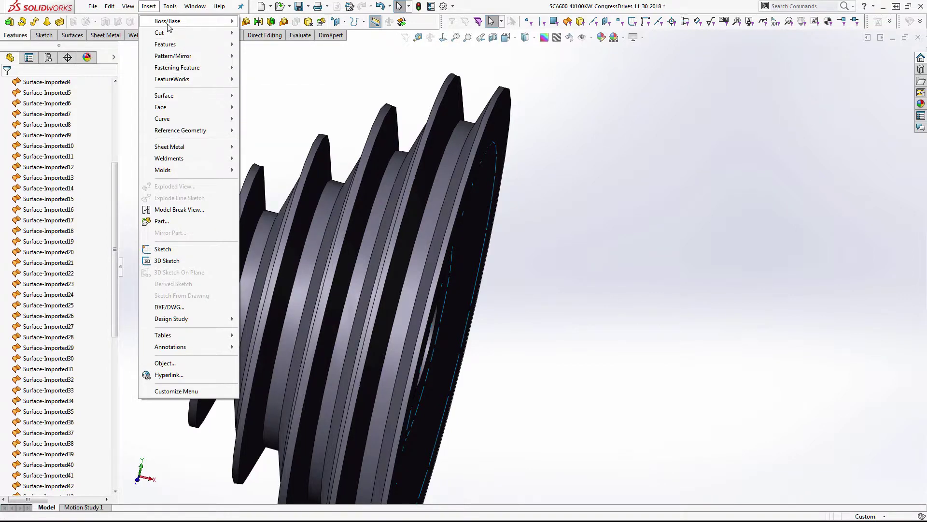
mouse_move(167, 21)
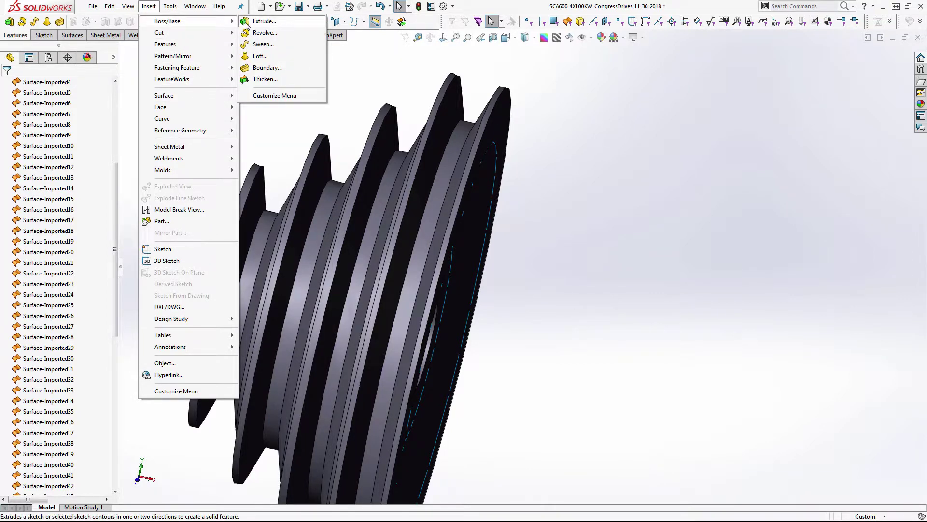
click(259, 79)
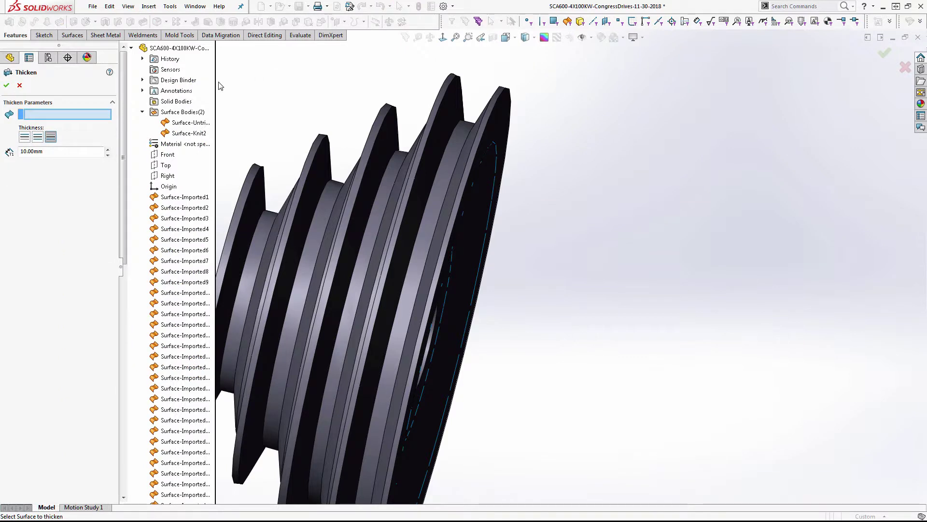
click(20, 86)
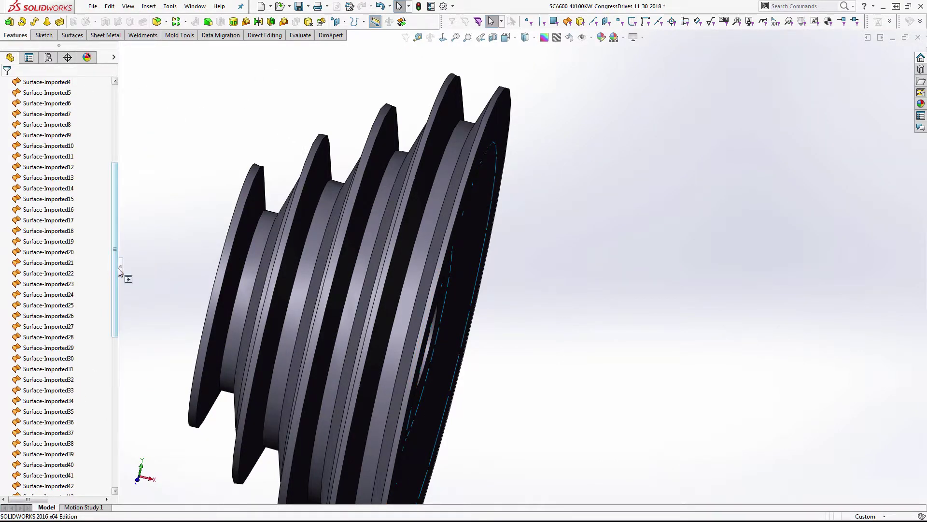
drag(117, 269, 115, 453)
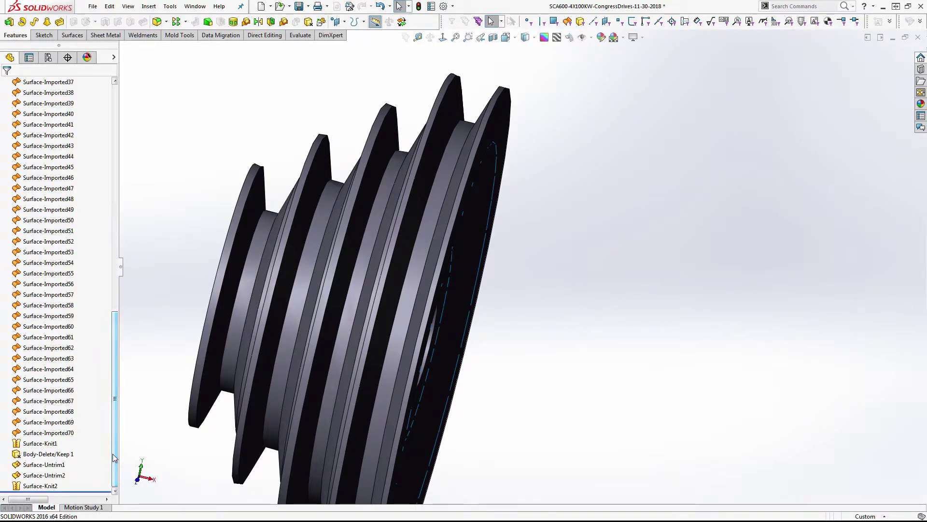
Step: Delete Surface-Knit1 through Surface-Knit2 and all features after them, confirming the deletion
click(46, 445)
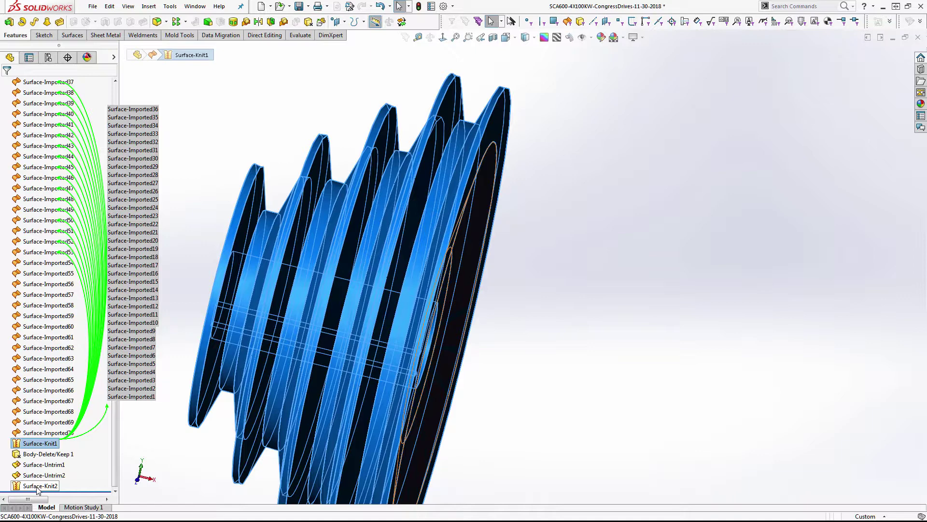
shift+click(37, 486)
key(Delete)
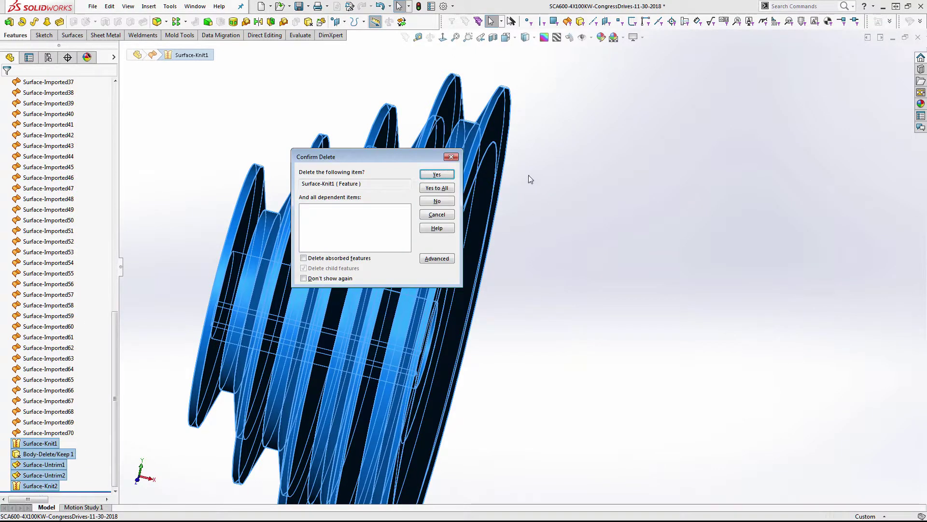
click(445, 190)
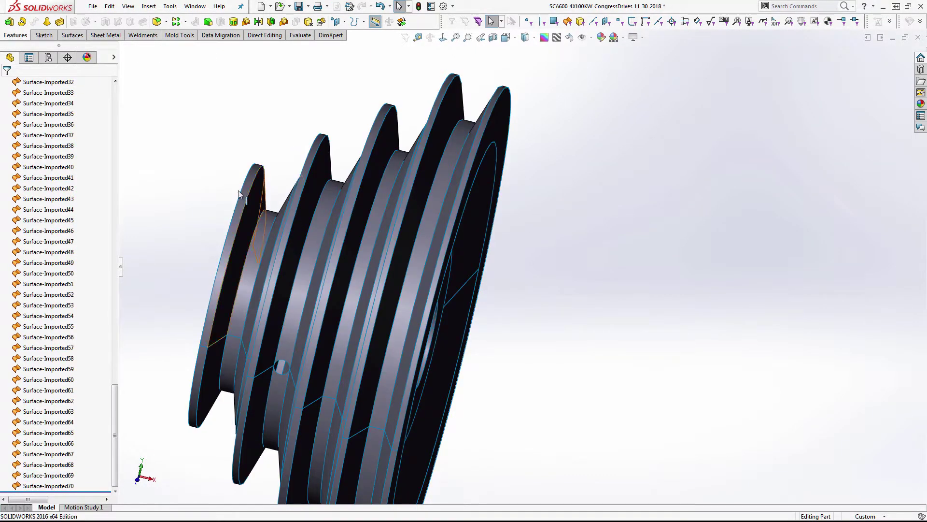
Step: Untrim a selected pulley face
scroll(307, 333, down, 8)
scroll(307, 333, down, 2)
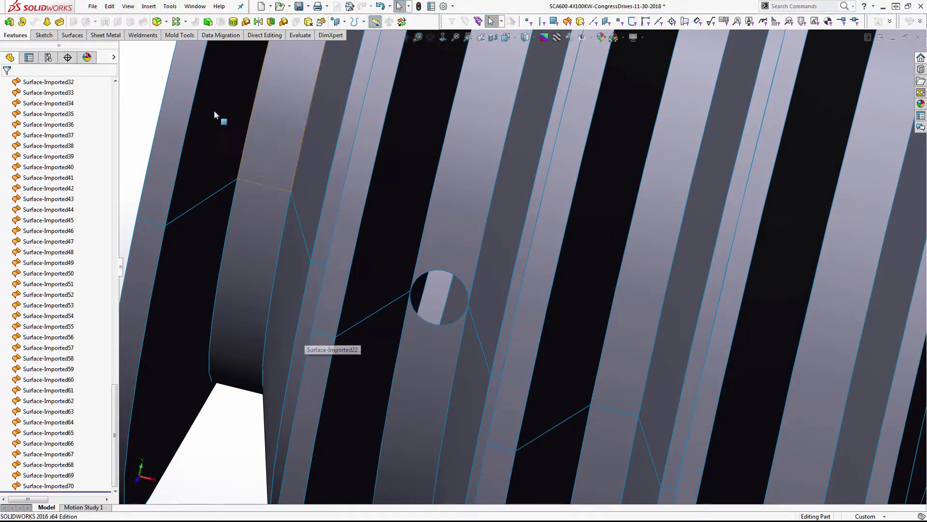
click(150, 7)
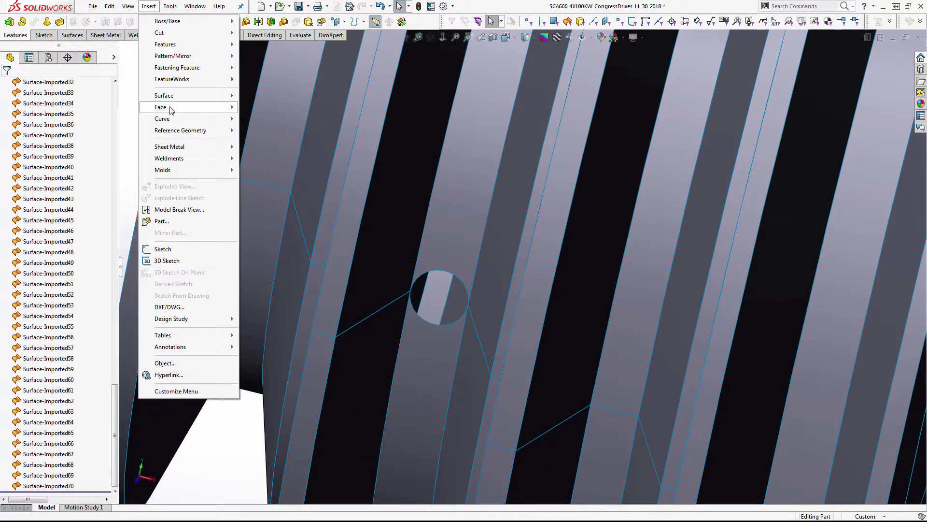
mouse_move(189, 96)
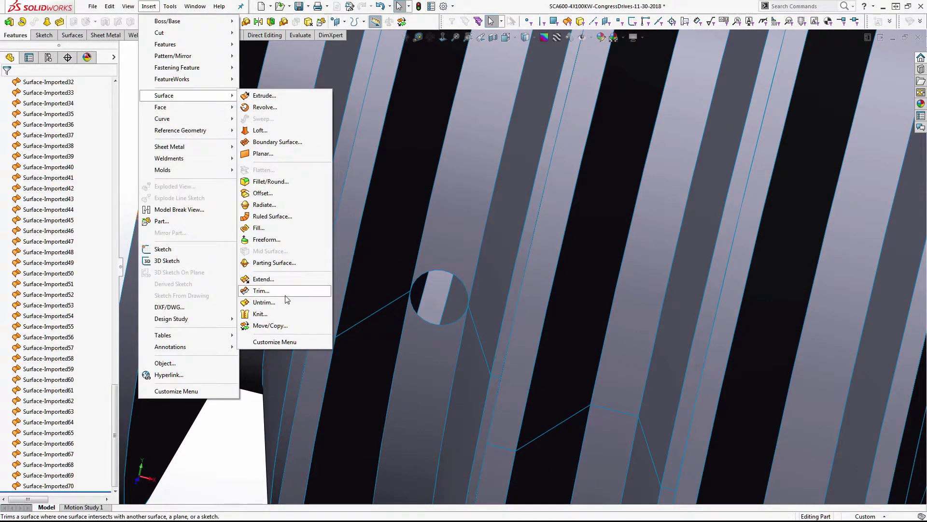
click(264, 302)
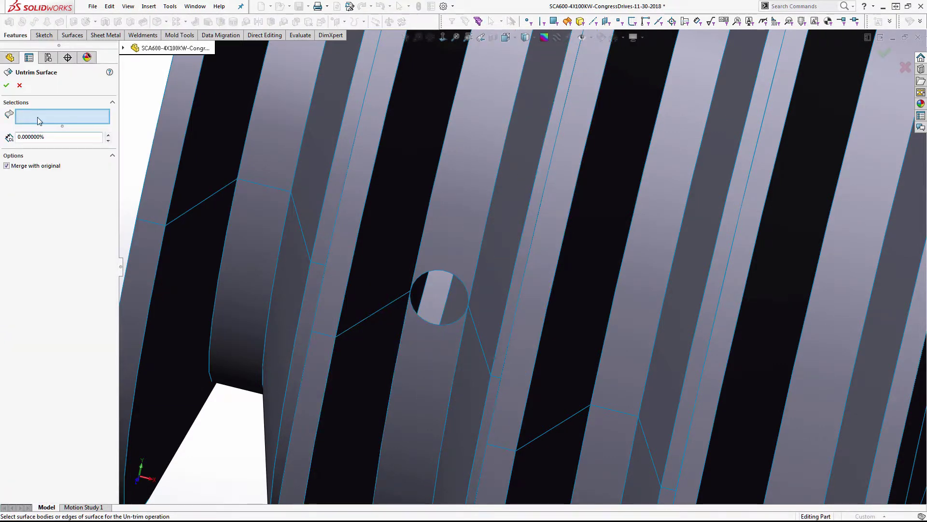
click(428, 334)
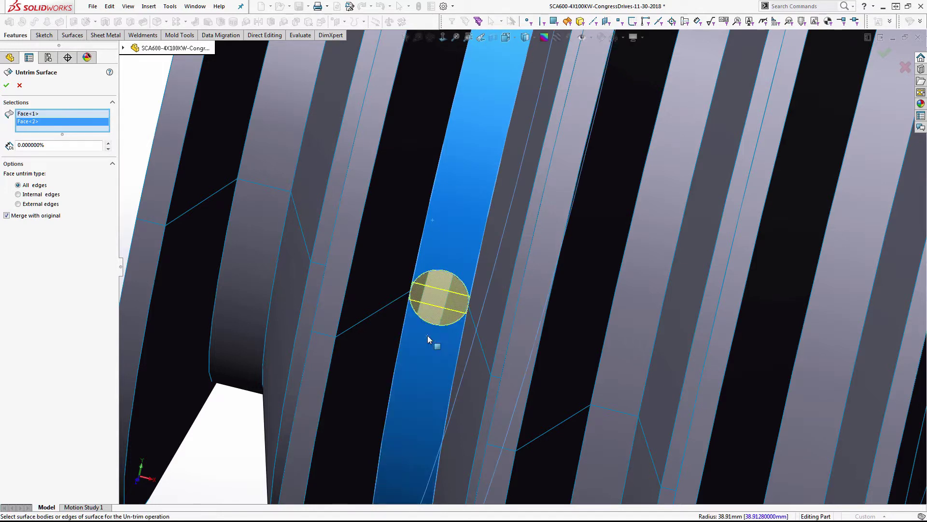
key(Return)
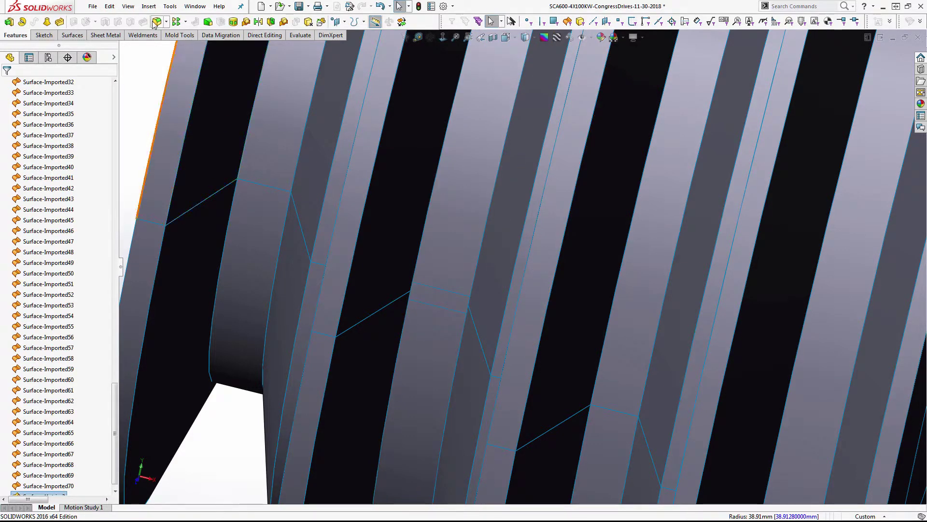
Step: Zoom in and untrim the small hole's edge near the keyed bore
key(g)
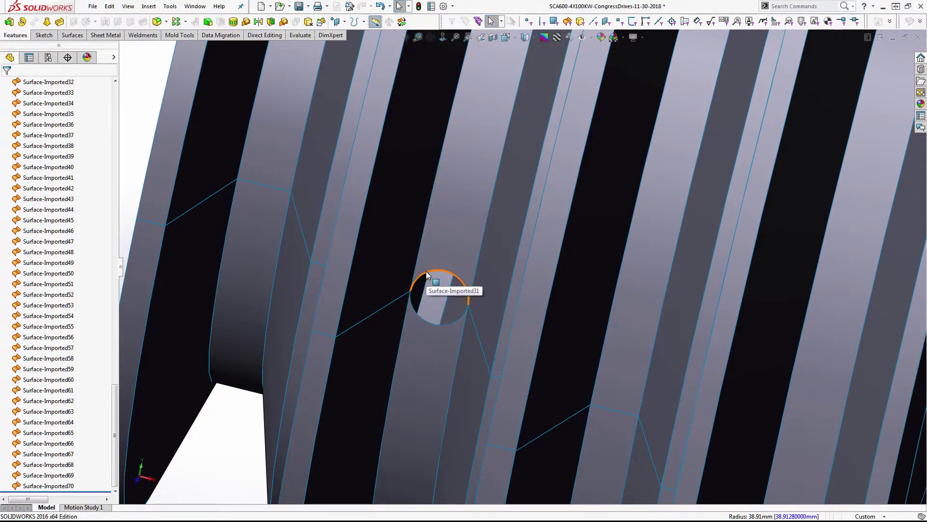
click(149, 6)
mouse_move(164, 96)
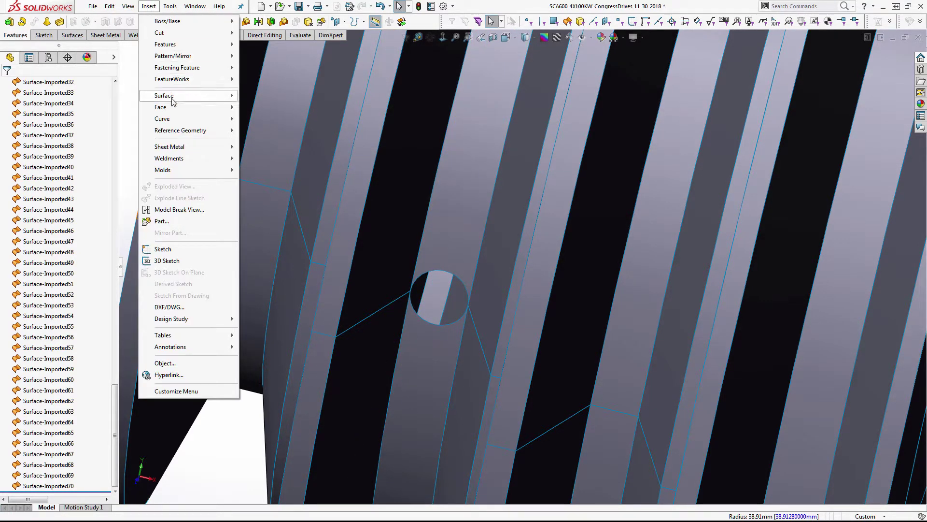
click(264, 302)
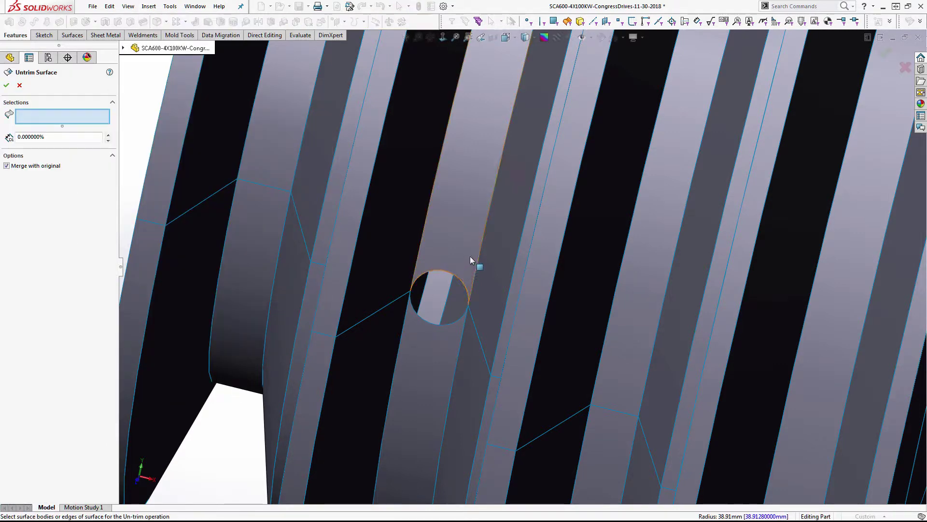
click(433, 272)
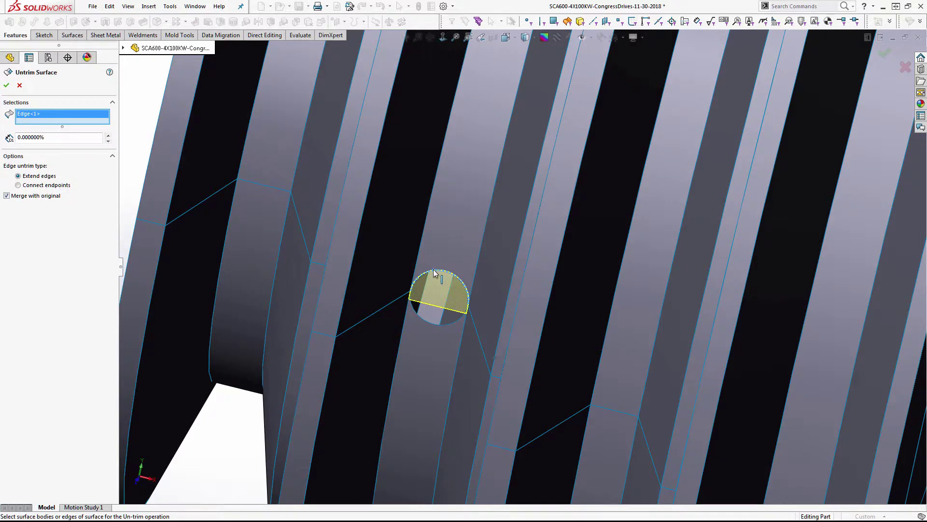
key(Escape)
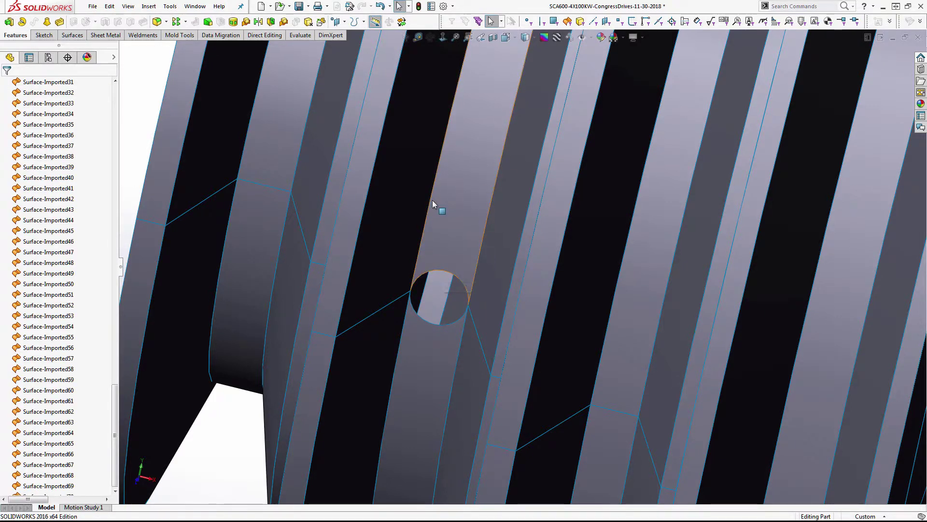
Step: Orbit to the keyed bore and untrim the hole edge beside it to patch it
scroll(326, 190, up, 5)
middle_drag(442, 217, 311, 187)
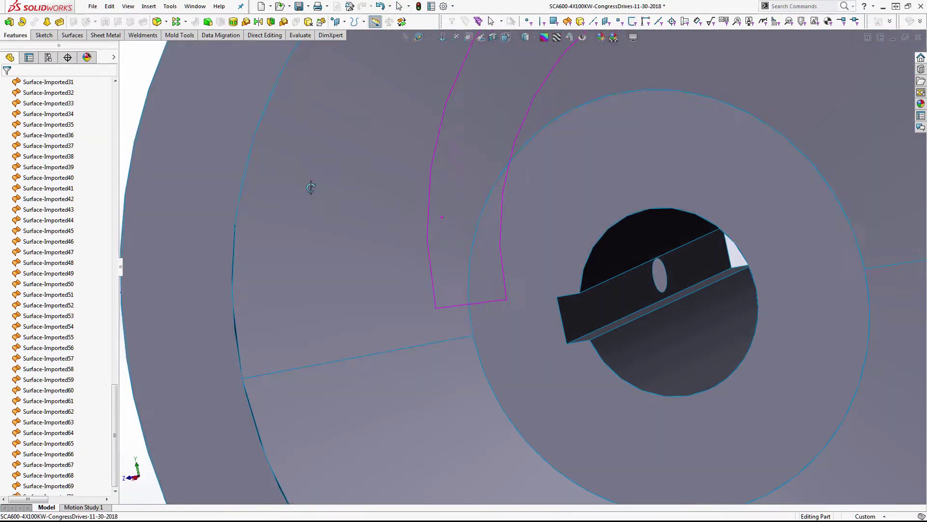
scroll(657, 271, down, 5)
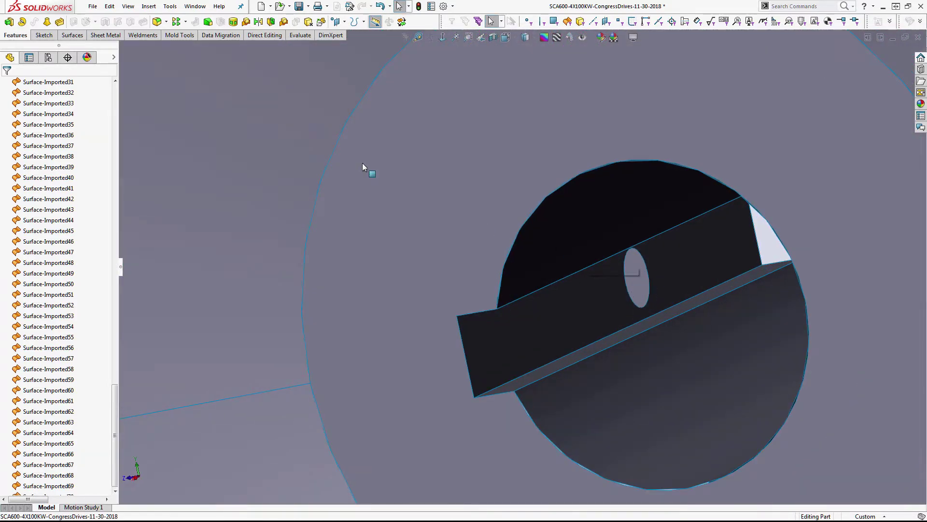
click(149, 6)
mouse_move(164, 95)
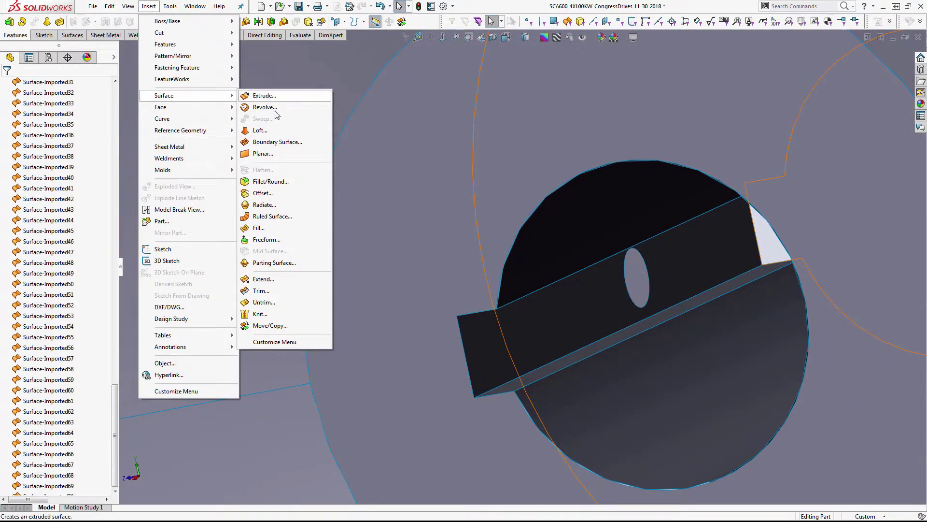
click(273, 302)
click(501, 306)
key(Return)
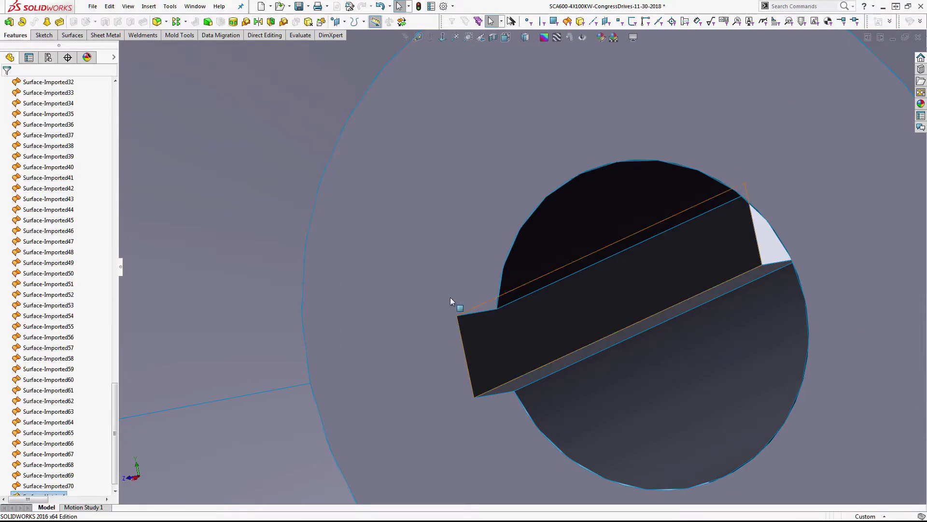
scroll(483, 314, up, 5)
scroll(532, 324, up, 5)
mouse_move(535, 325)
middle_down()
mouse_move(392, 302)
mouse_move(447, 304)
mouse_move(419, 331)
mouse_move(387, 319)
mouse_move(382, 219)
middle_up()
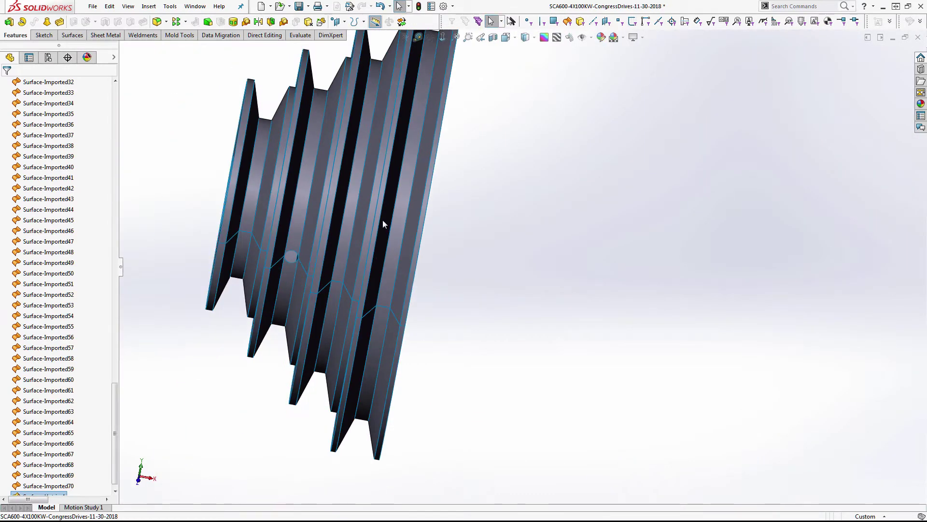
scroll(314, 224, down, 3)
click(154, 6)
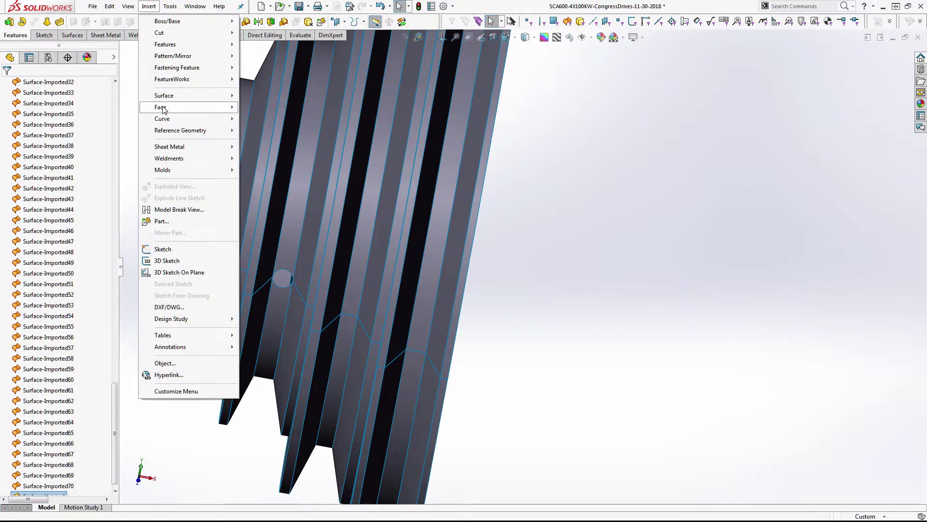
mouse_move(164, 96)
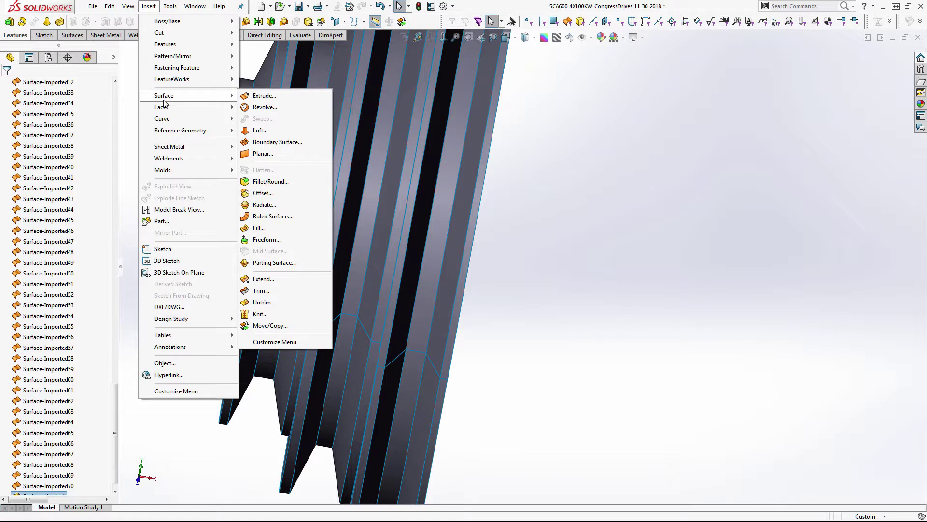
Step: Untrim two more pulley faces in a single untrim feature
click(264, 302)
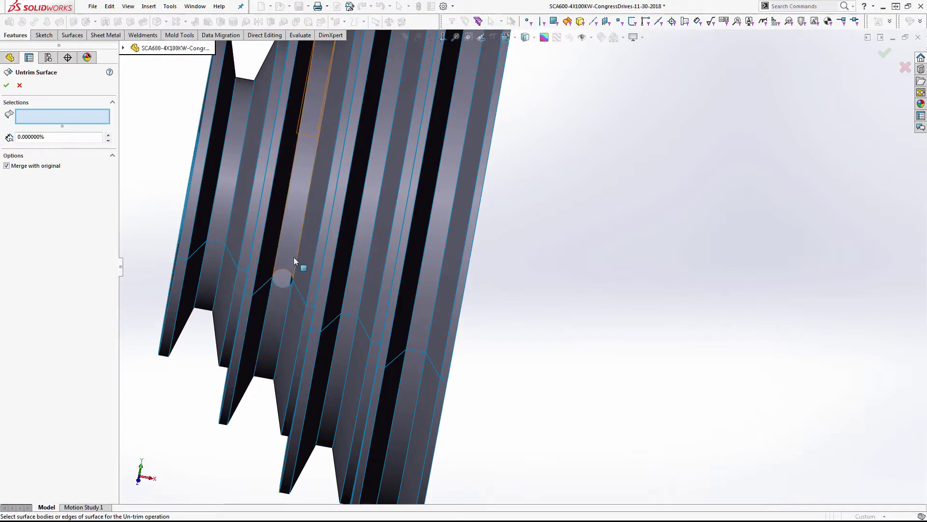
click(294, 260)
click(282, 297)
key(Return)
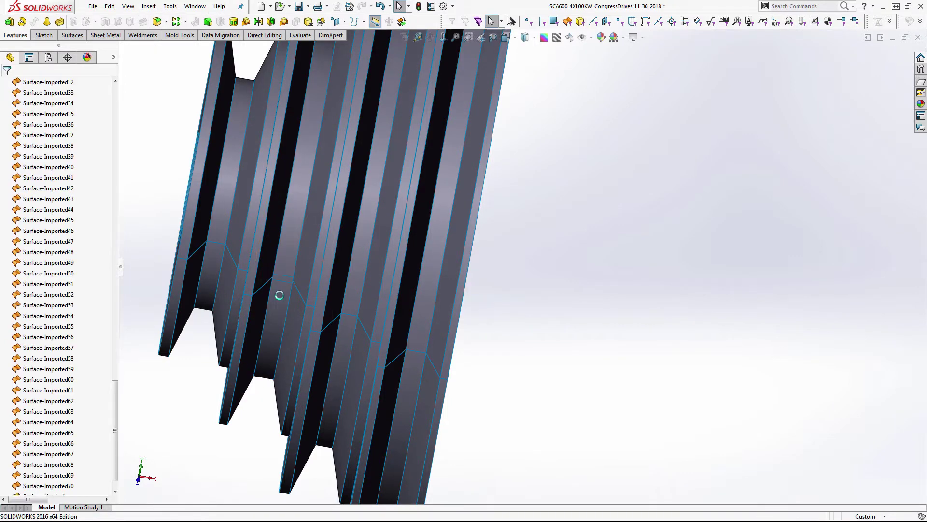
Step: Try knitting all pulley surfaces into a solid, cancelling after the manifold-body error
click(150, 7)
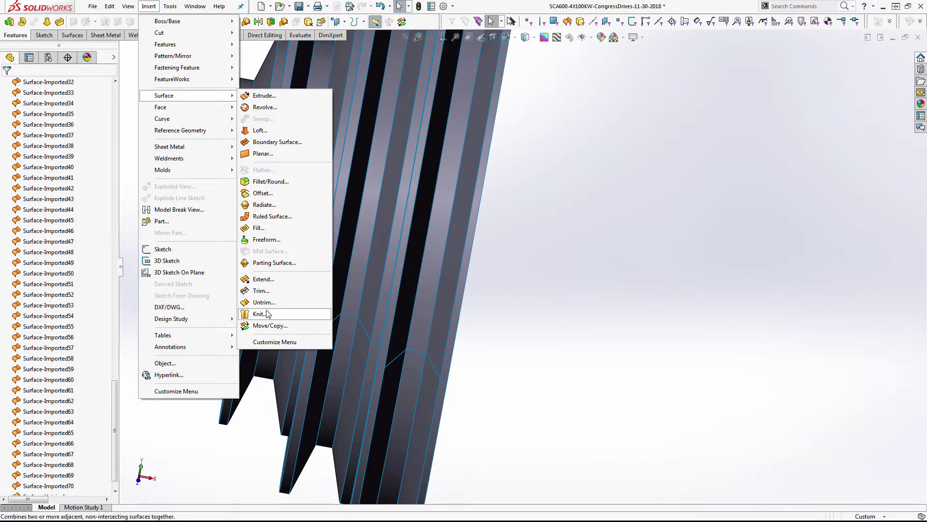
click(267, 314)
scroll(304, 235, up, 3)
scroll(277, 196, up, 3)
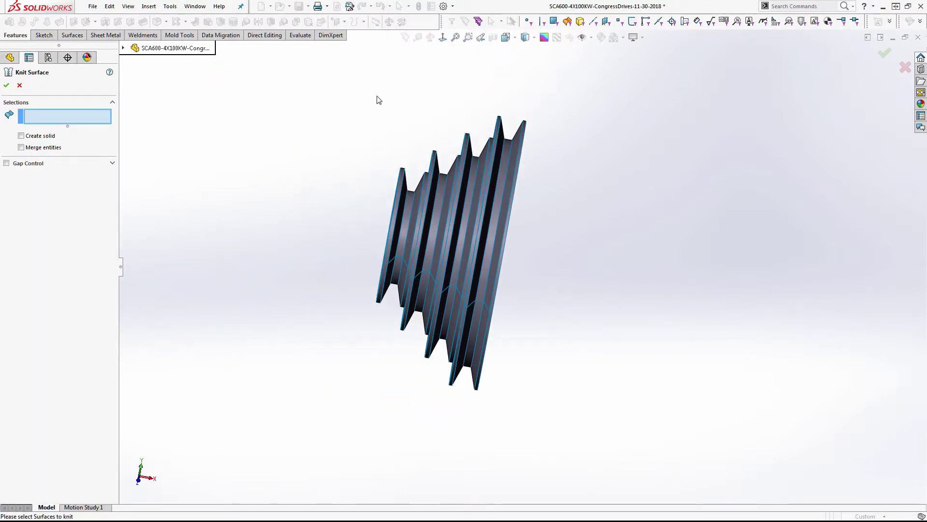
drag(312, 103, 654, 440)
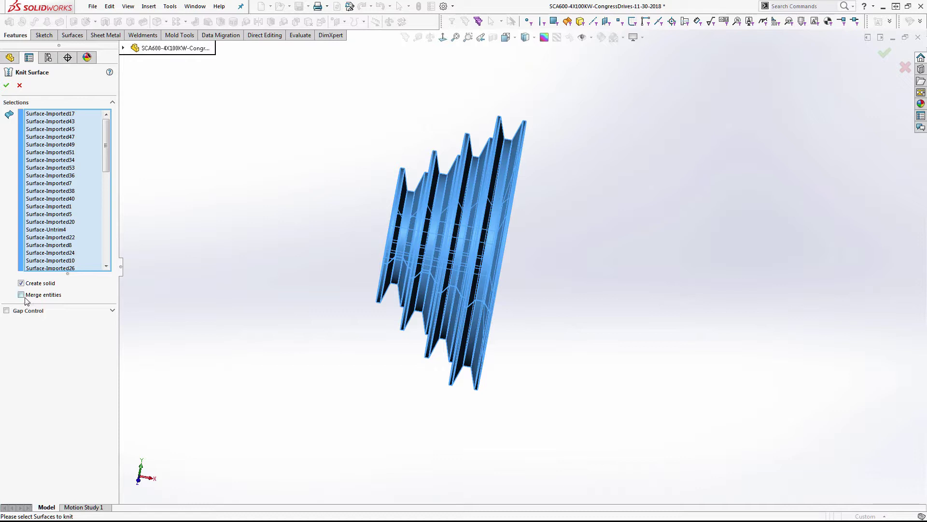
click(7, 86)
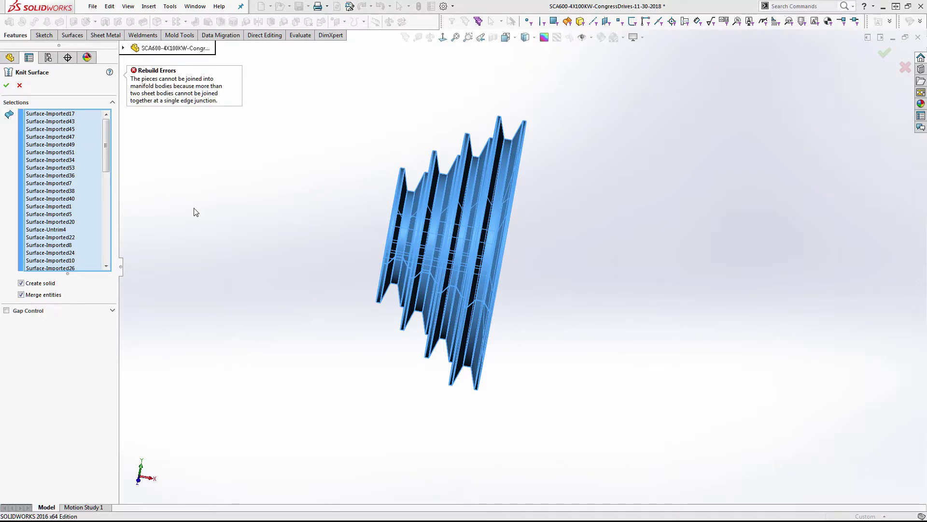
click(20, 87)
scroll(483, 283, down, 3)
scroll(428, 271, down, 3)
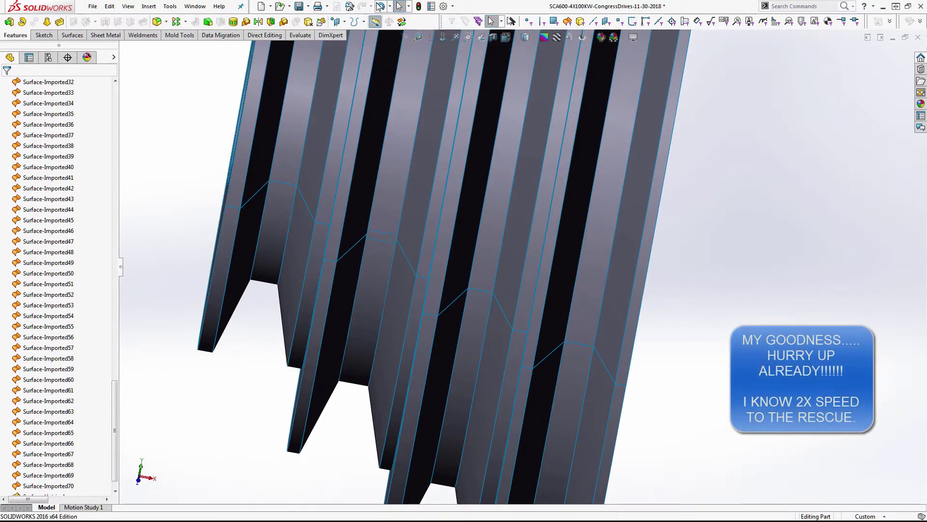
Step: Knit all box-selected pulley surfaces into Surface-Knit4 with the solid option checked
scroll(366, 172, up, 2)
scroll(352, 251, up, 2)
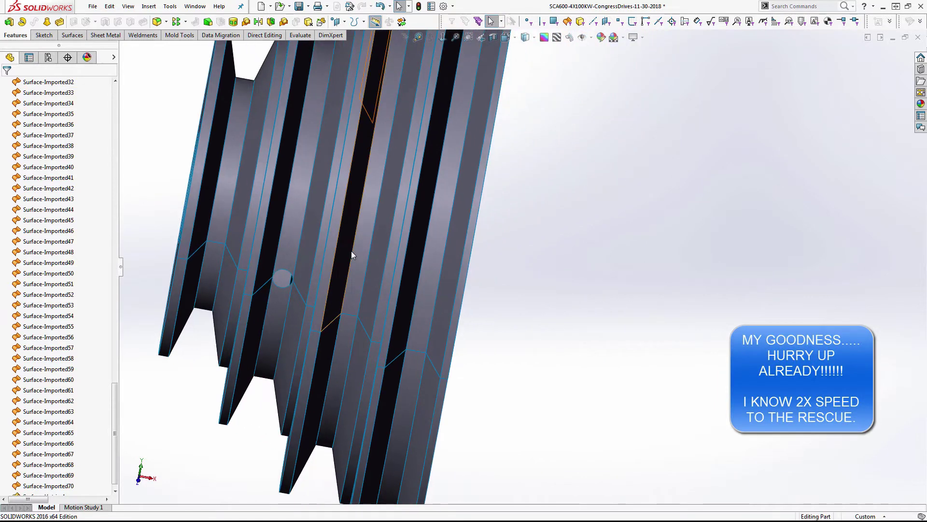
click(144, 9)
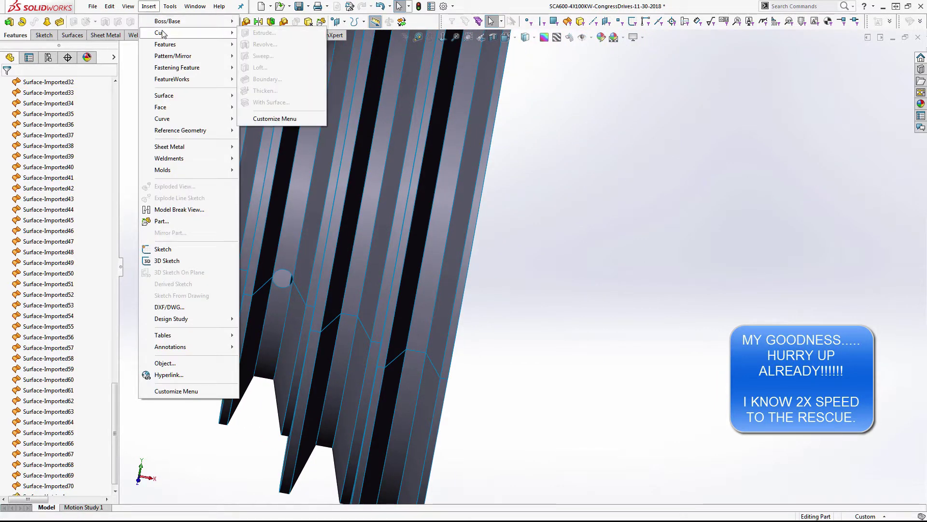
mouse_move(163, 96)
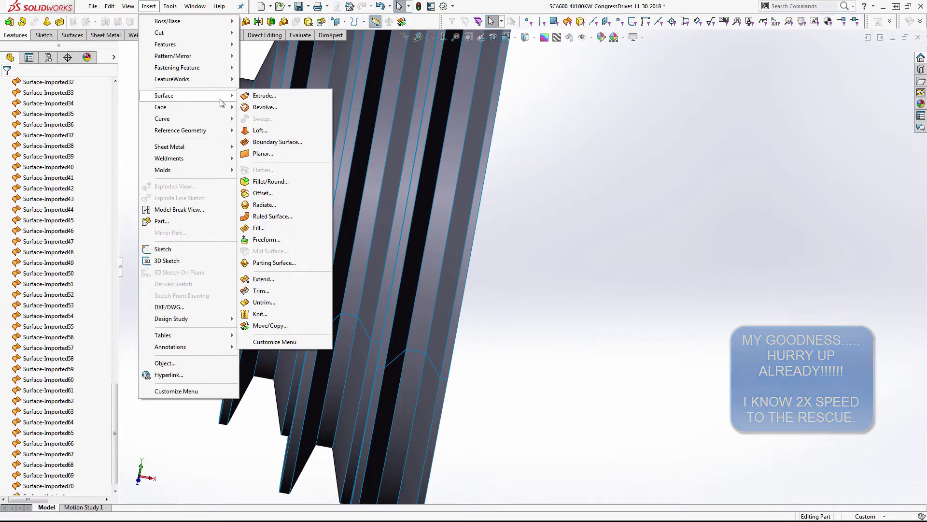
click(260, 314)
drag(341, 80, 560, 434)
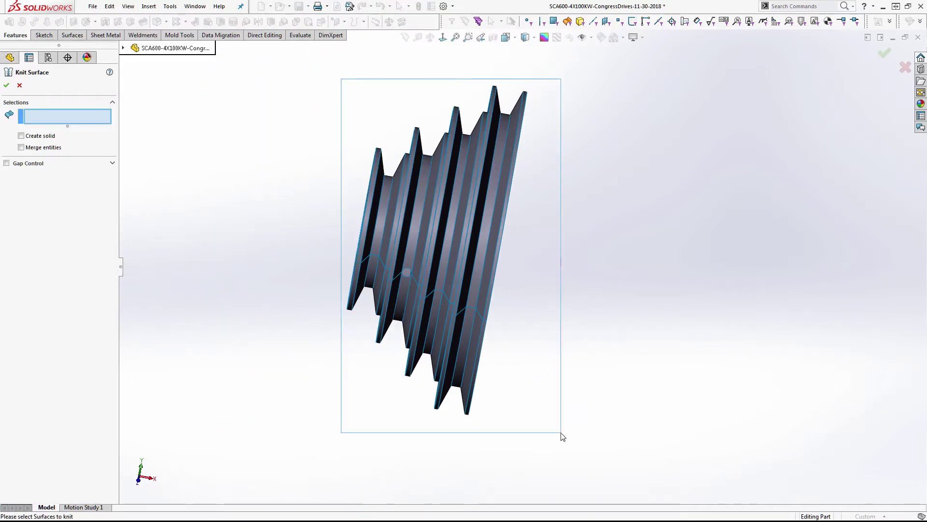
right_click(560, 415)
click(38, 283)
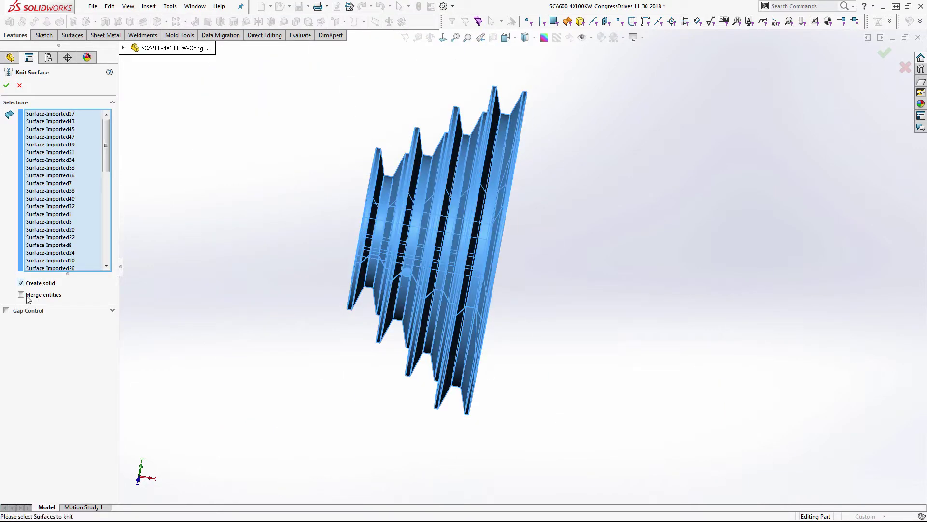
click(9, 84)
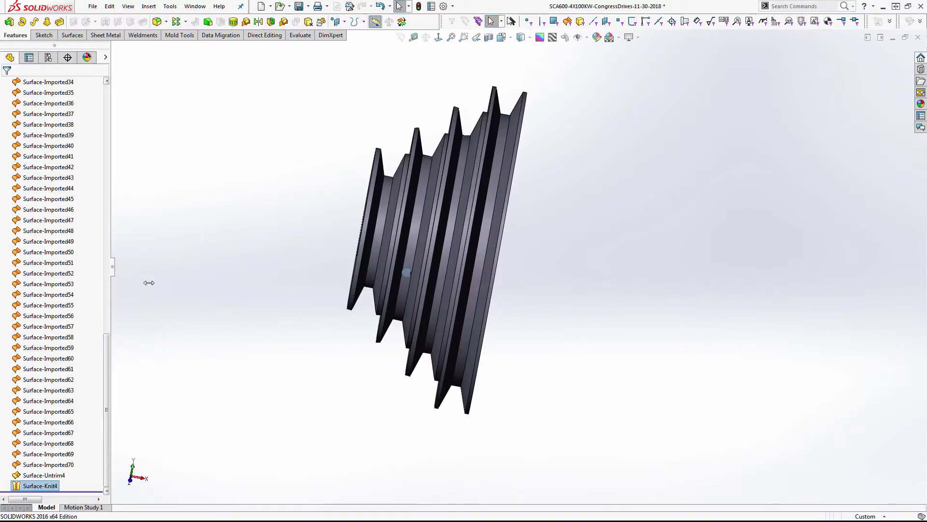
drag(115, 338, 114, 96)
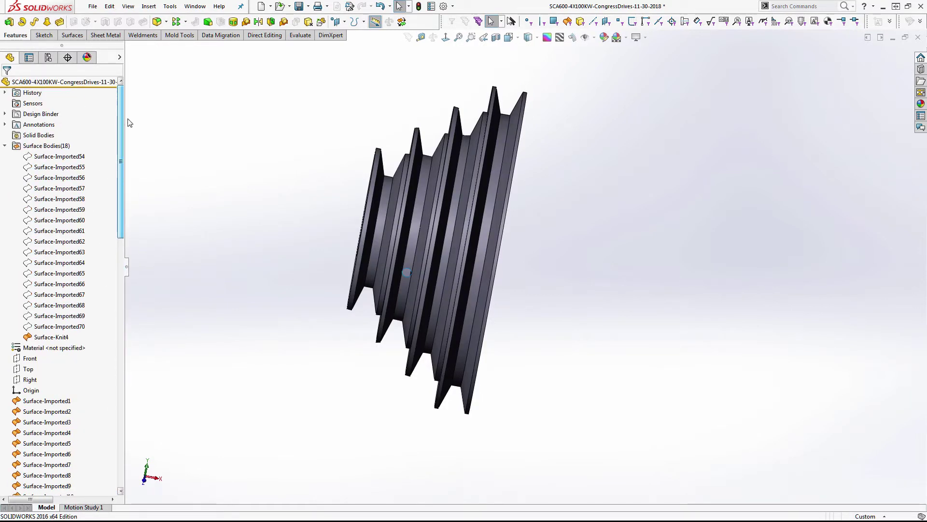
Step: Untrim the small circular hole to create the patched body Surface-Untrim6
scroll(573, 242, down, 5)
scroll(340, 251, down, 5)
click(148, 6)
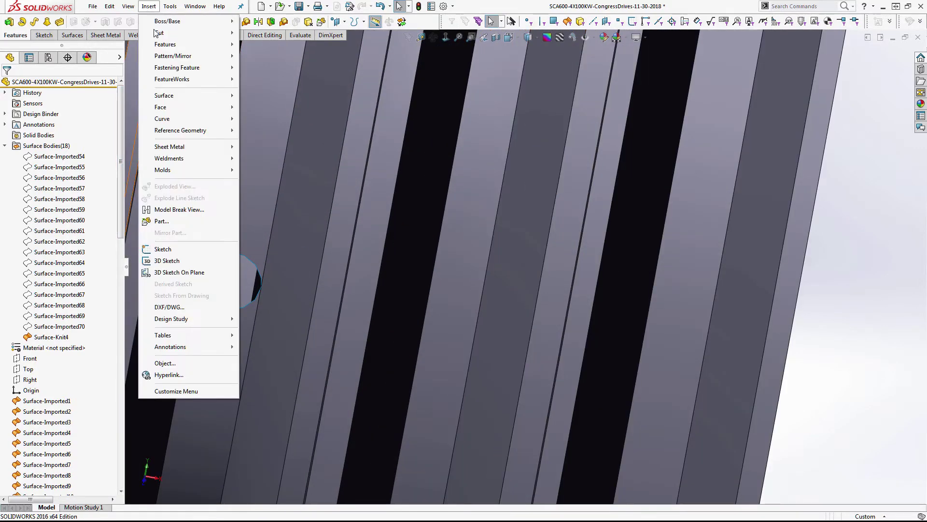
click(283, 296)
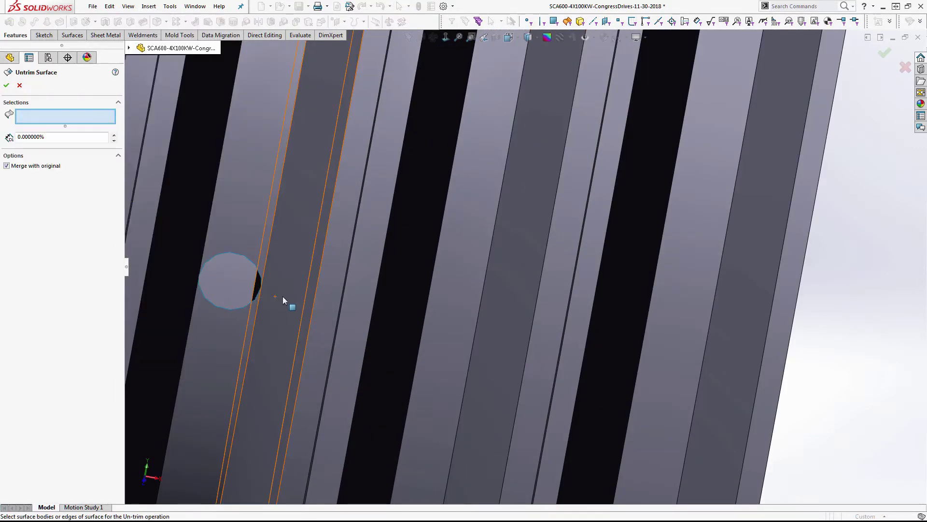
click(231, 308)
key(Return)
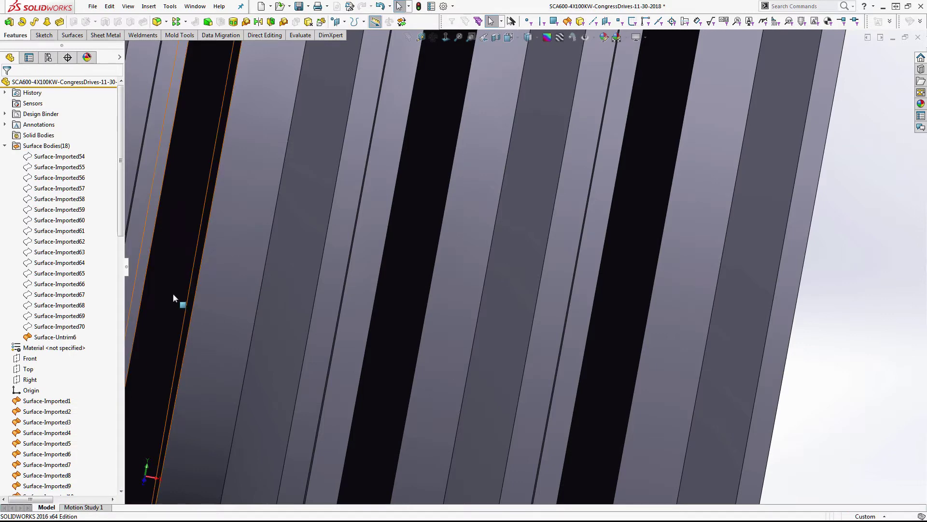
Step: Try knitting Surface-Untrim6 alone into a solid, cancelling after the knit fails
scroll(173, 297, up, 3)
click(55, 337)
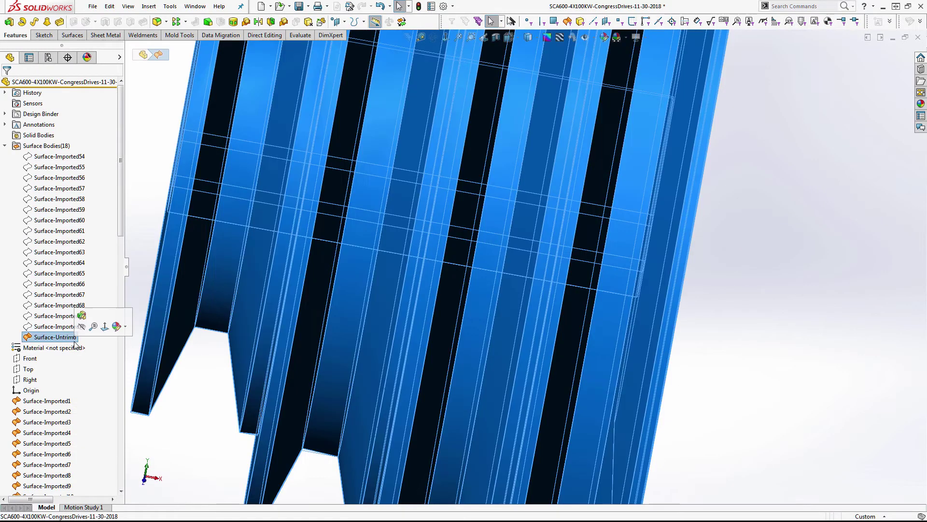
click(150, 6)
mouse_move(165, 45)
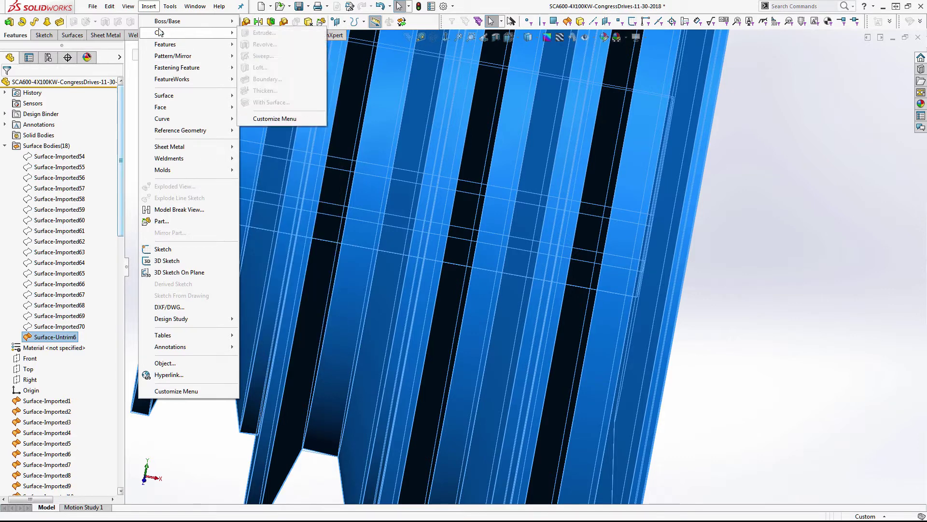
click(263, 22)
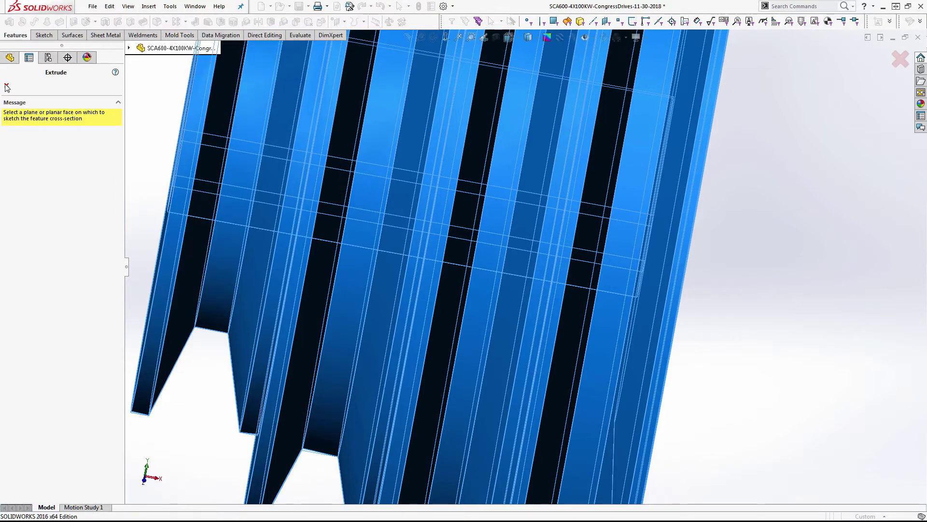
key(Escape)
click(149, 6)
mouse_move(164, 96)
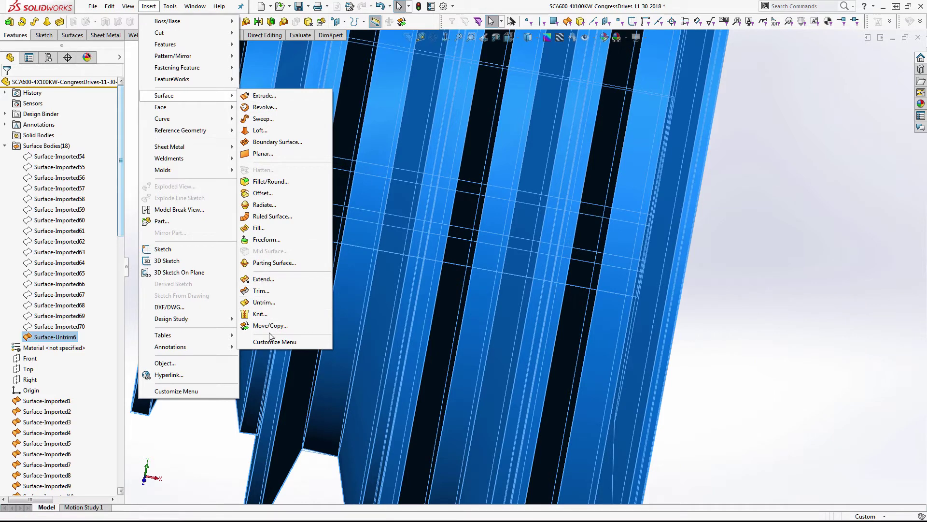
click(259, 314)
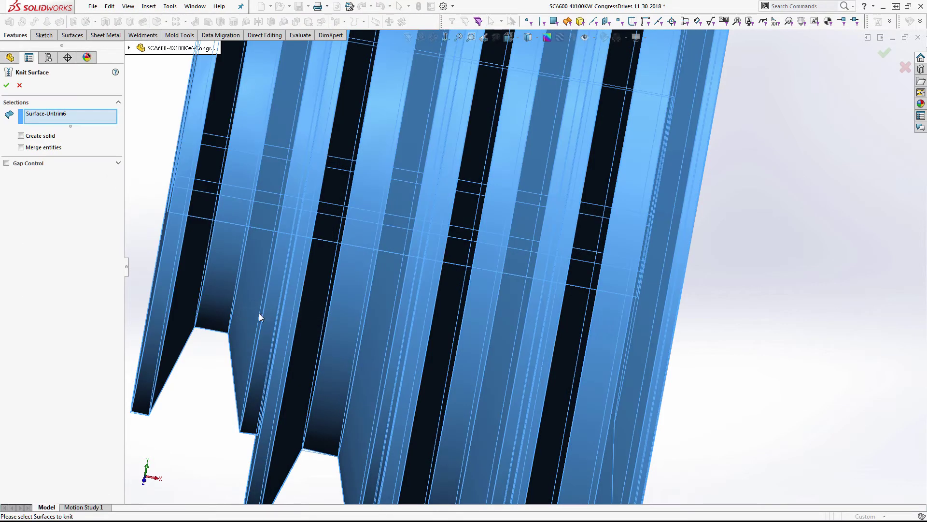
click(10, 88)
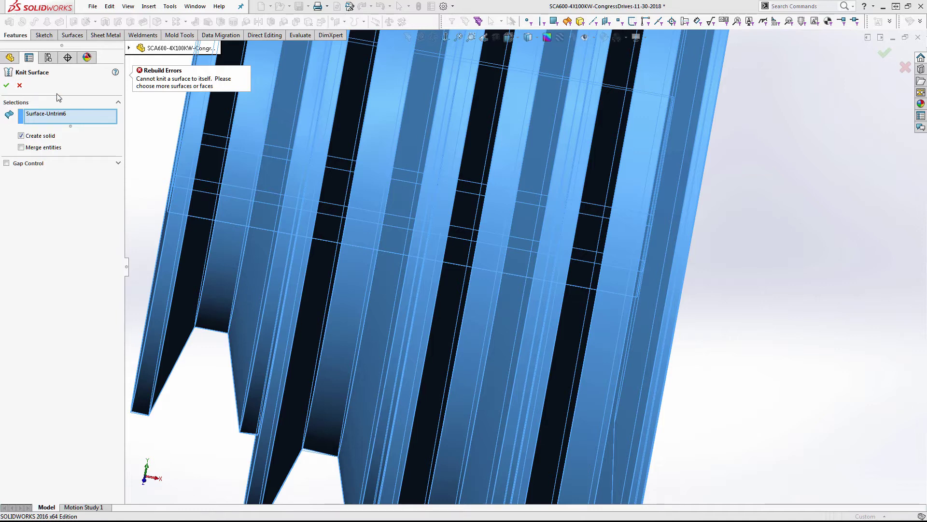
click(20, 85)
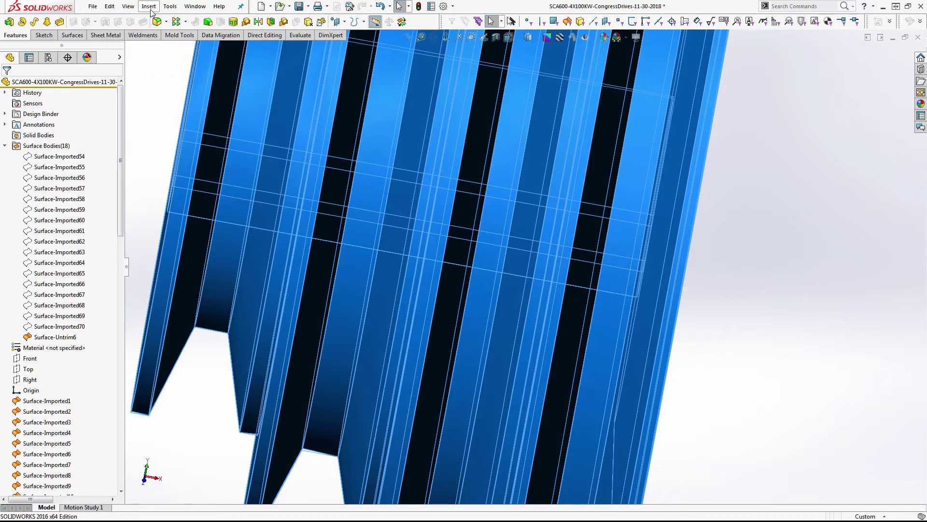
click(149, 7)
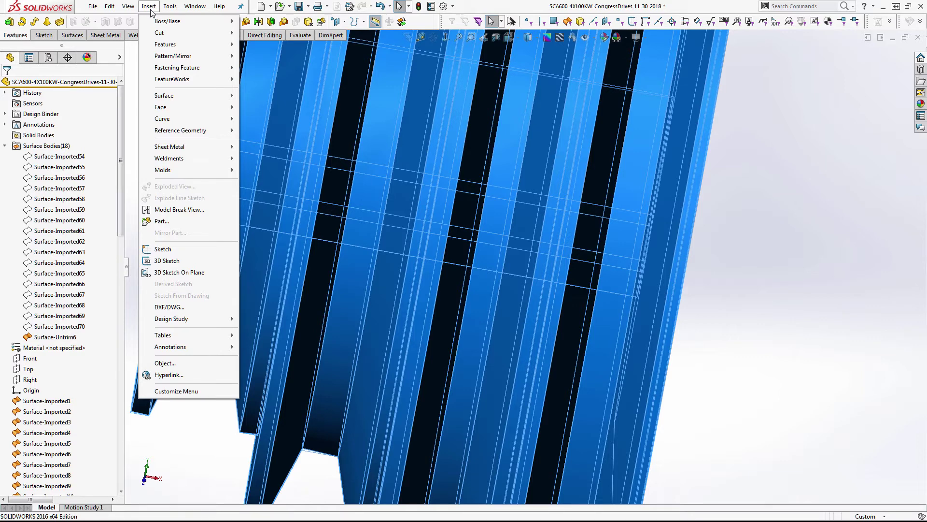
mouse_move(167, 21)
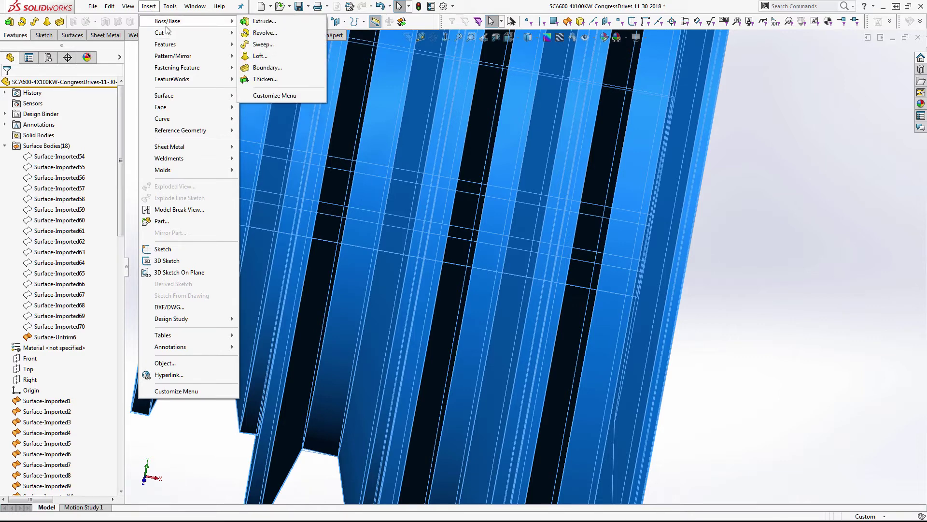
Step: Thicken Surface-Untrim6 with 'Create solid from enclosed volume' to make one solid pulley body
click(266, 78)
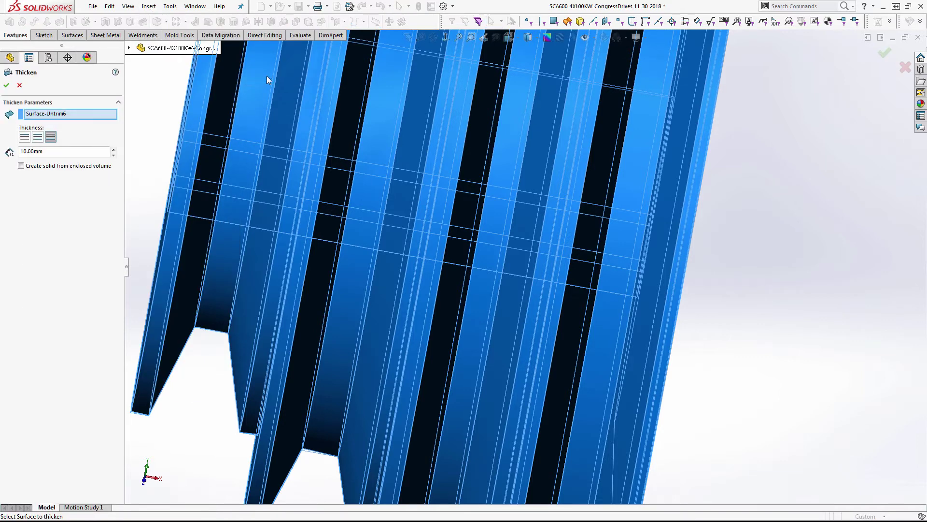
click(21, 165)
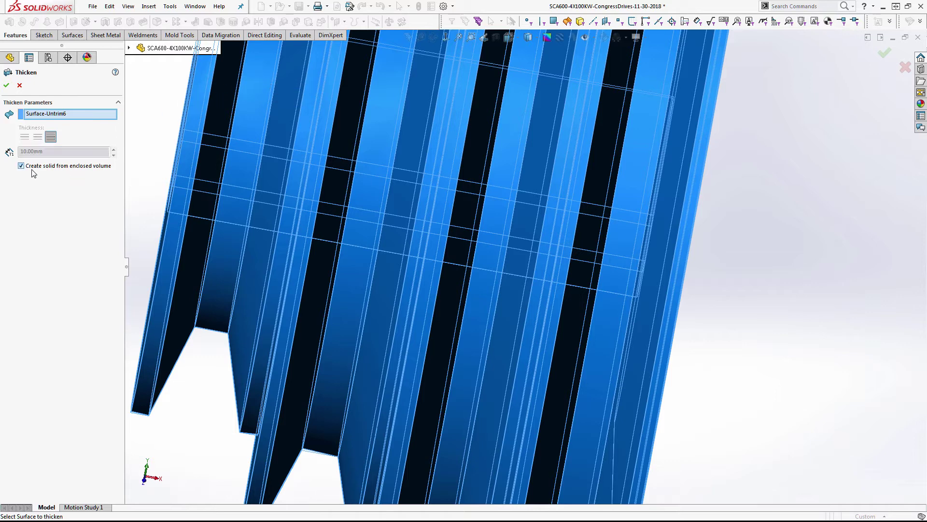
click(7, 85)
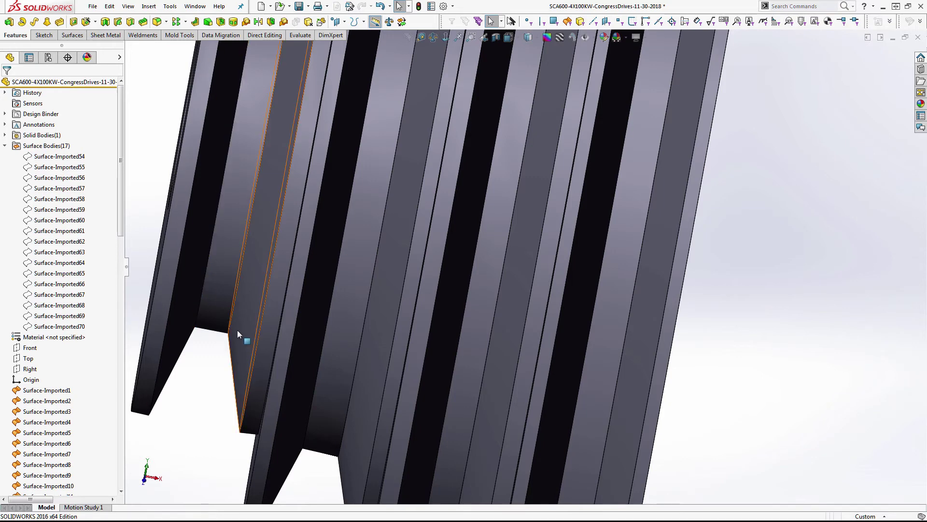
middle_drag(236, 330, 221, 239)
click(158, 164)
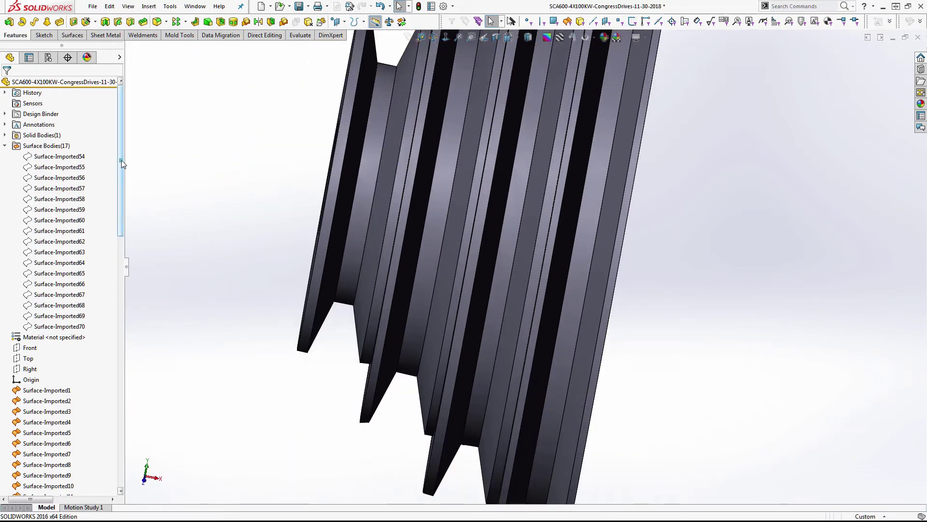
drag(121, 161, 140, 129)
Step: Delete surface bodies Surface-Imported54 through Surface-Imported70, then view the solid pulley face-on
click(57, 156)
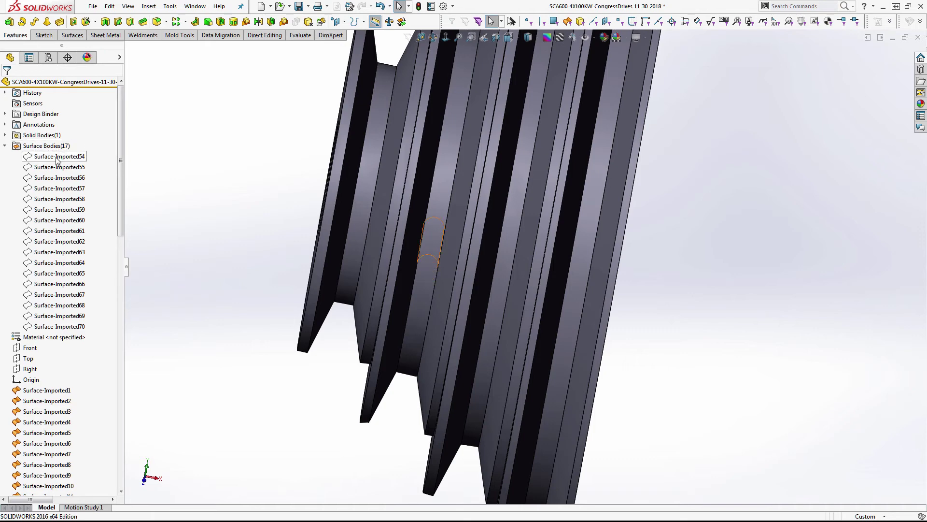
shift+click(42, 327)
key(Delete)
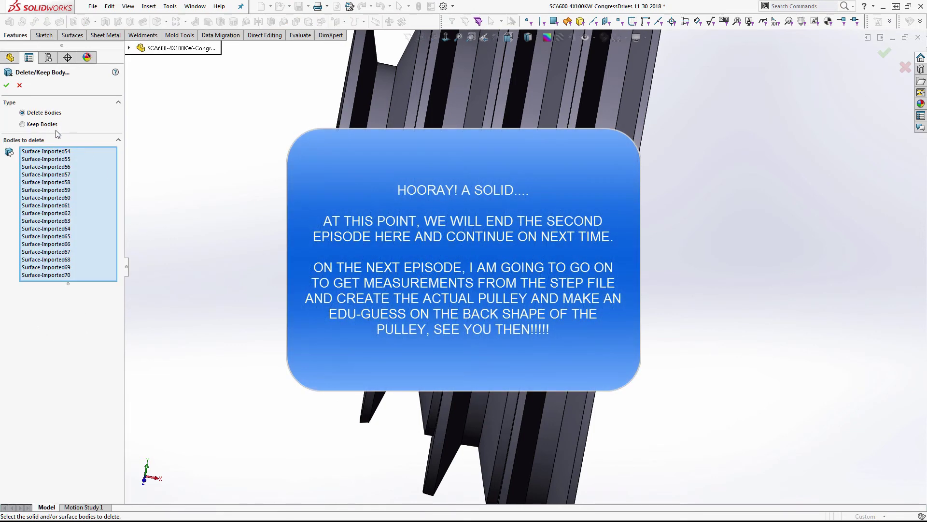
click(18, 85)
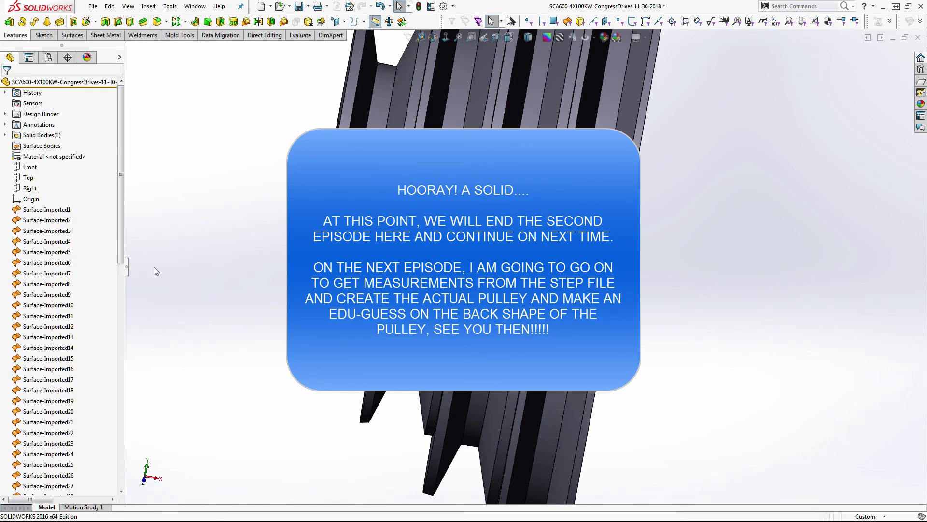
middle_drag(338, 271, 377, 260)
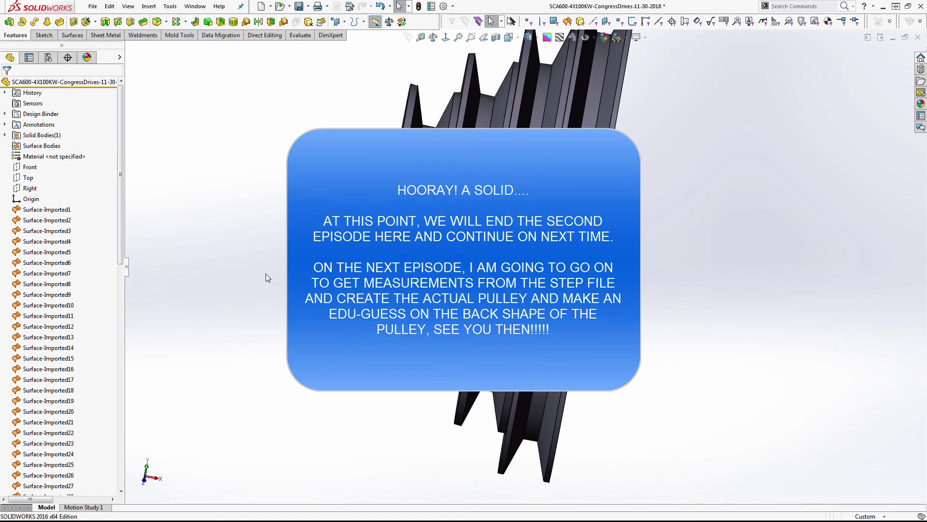
middle_drag(268, 278, 338, 270)
click(579, 362)
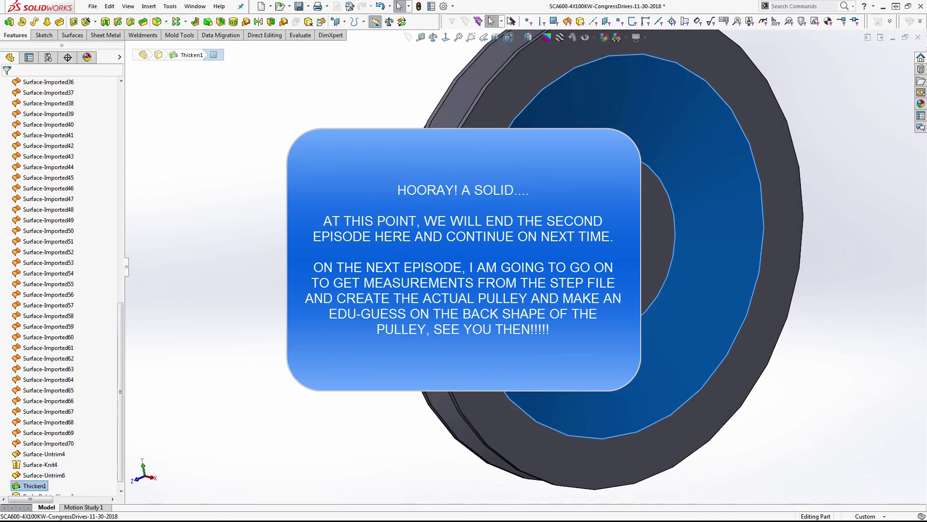